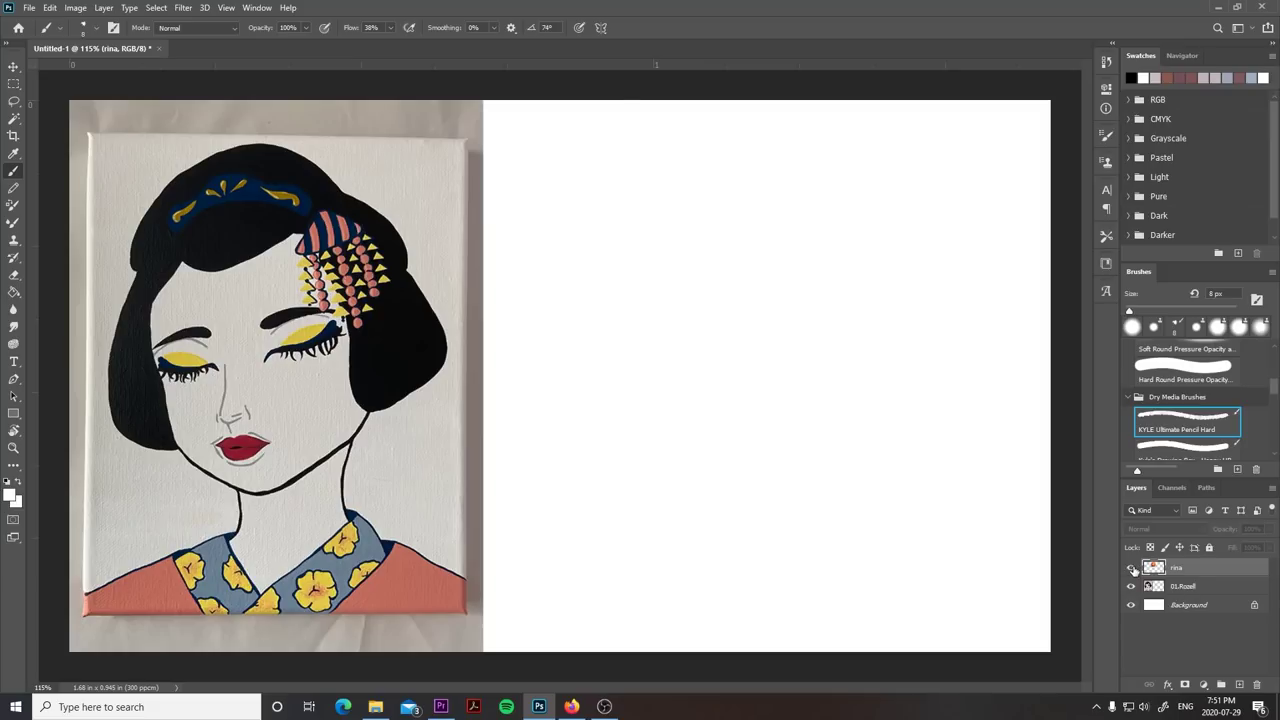
- Show the portrait photo reference layer and add a new blank layer above it for sketching
left_click(1132, 568)
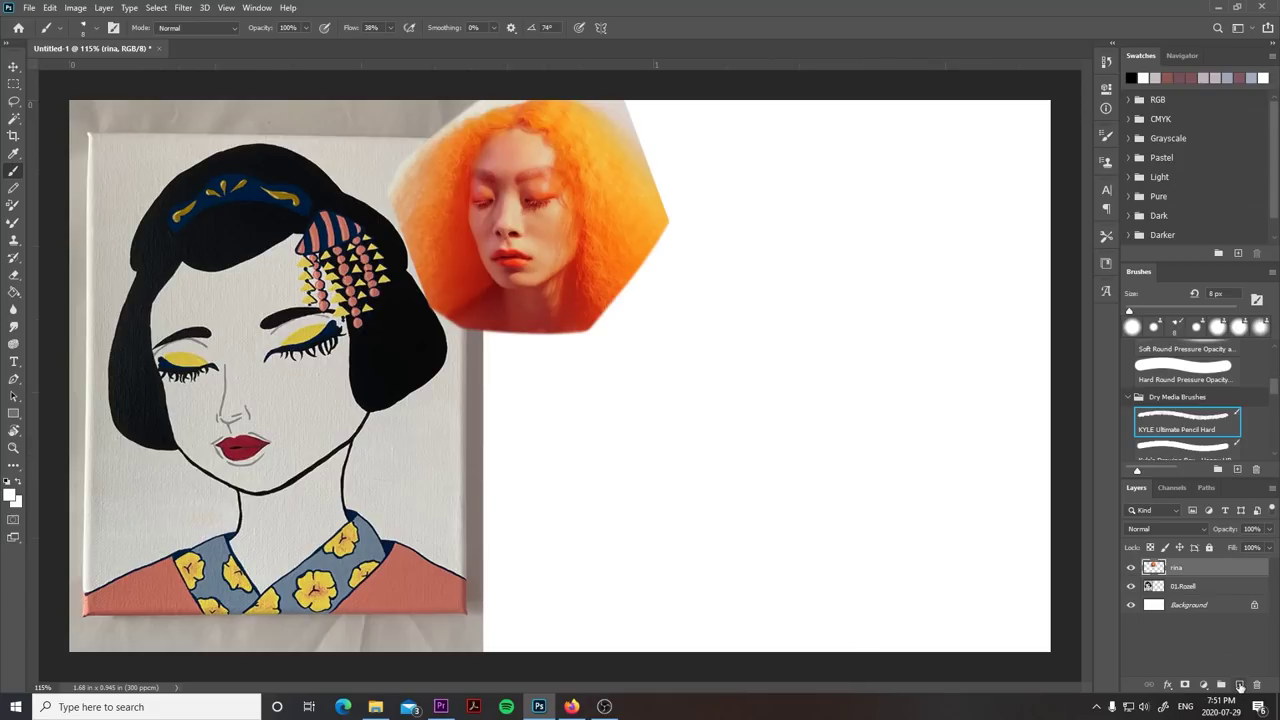
left_click(1239, 685)
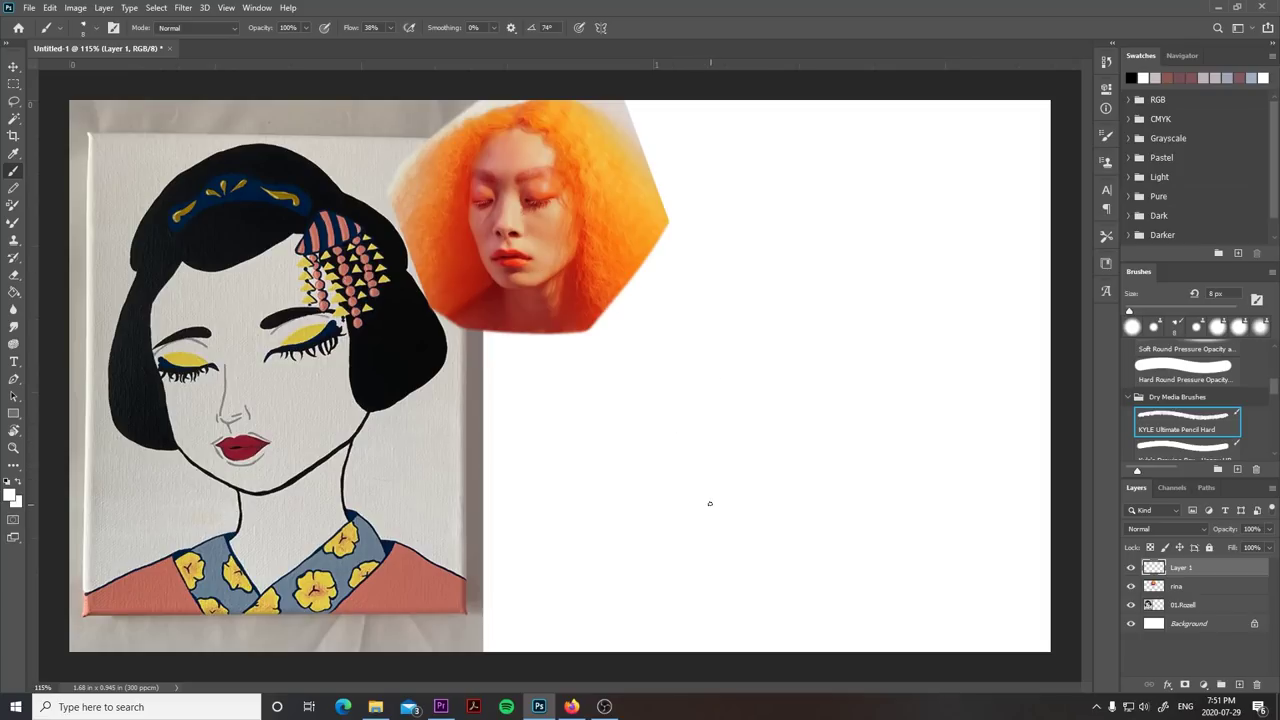
- Set the foreground colour to pink and sketch overlapping loose circles for the head on the blank canvas area
left_click(10, 493)
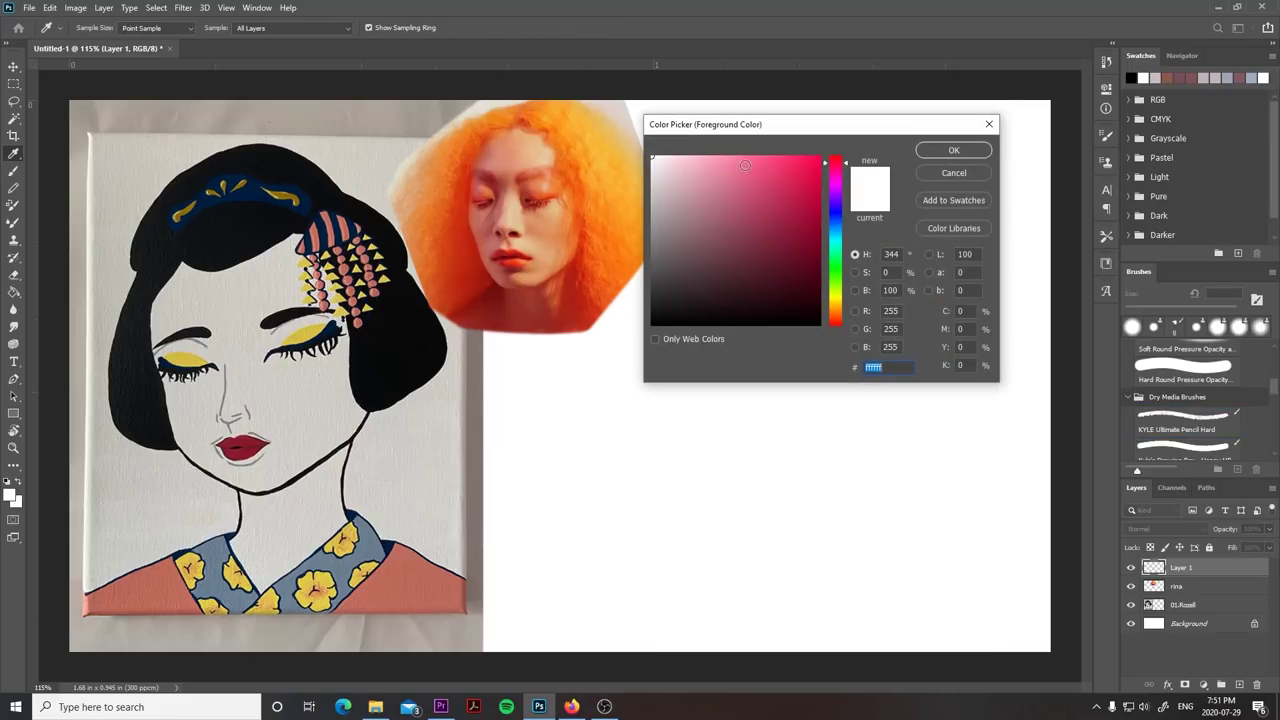
left_click(748, 163)
left_click(953, 151)
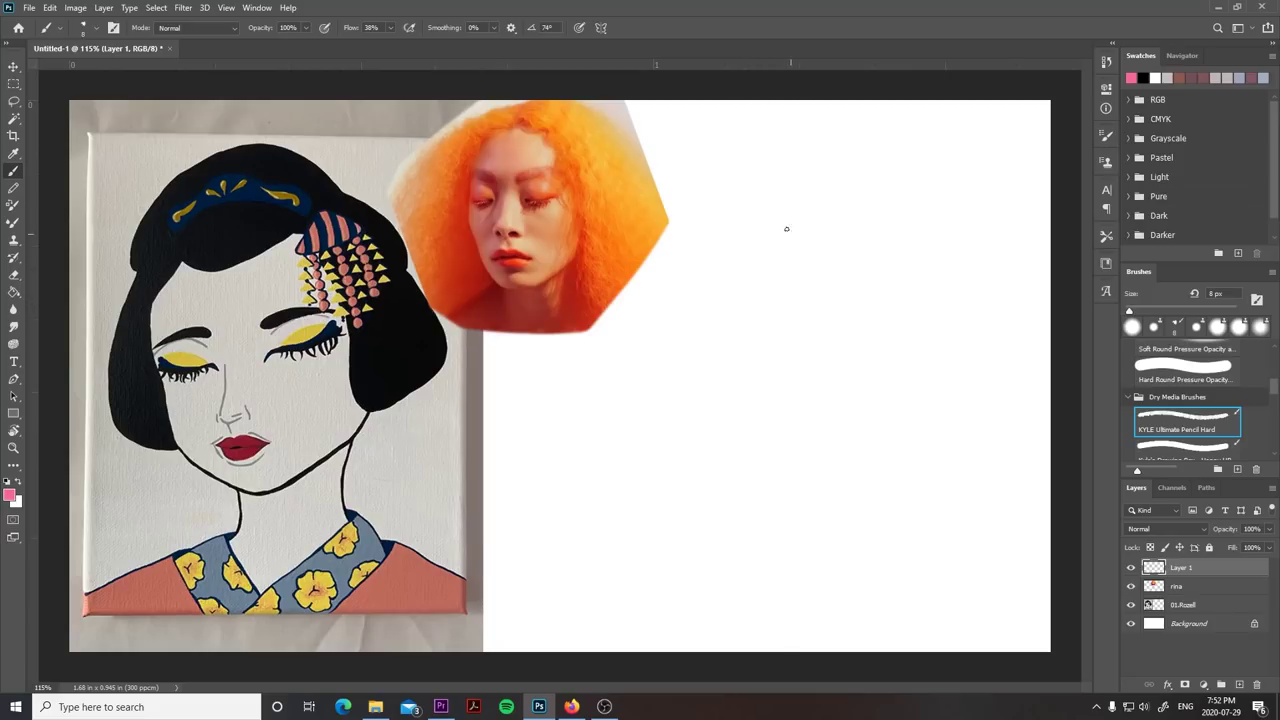
mouse_move(692, 255)
left_mouse_down()
mouse_move(915, 336)
mouse_move(684, 369)
mouse_move(752, 171)
mouse_move(929, 331)
mouse_move(687, 401)
mouse_move(793, 174)
mouse_move(796, 408)
left_mouse_up()
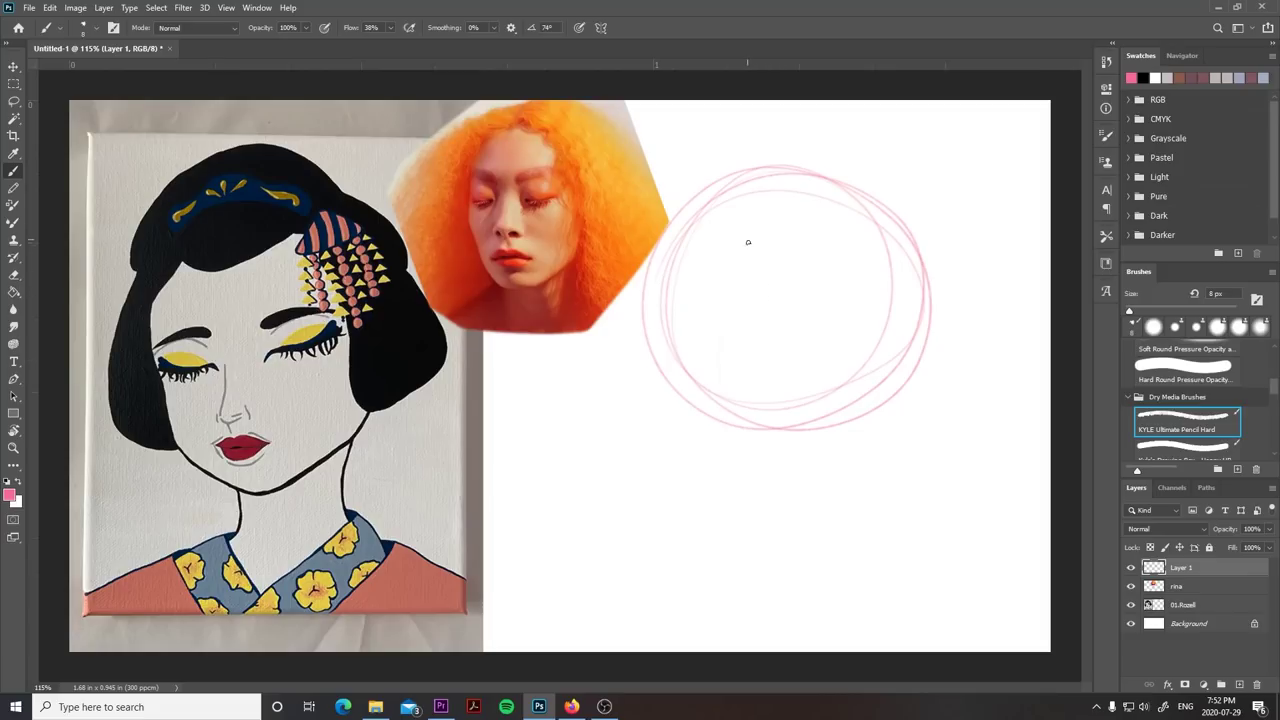
- Sketch a curved vertical centre line from the forehead down past the circle to the chin
left_click_drag(752, 204, 753, 484)
left_click_drag(736, 310, 733, 398)
left_click_drag(754, 276, 740, 504)
left_click_drag(738, 418, 766, 550)
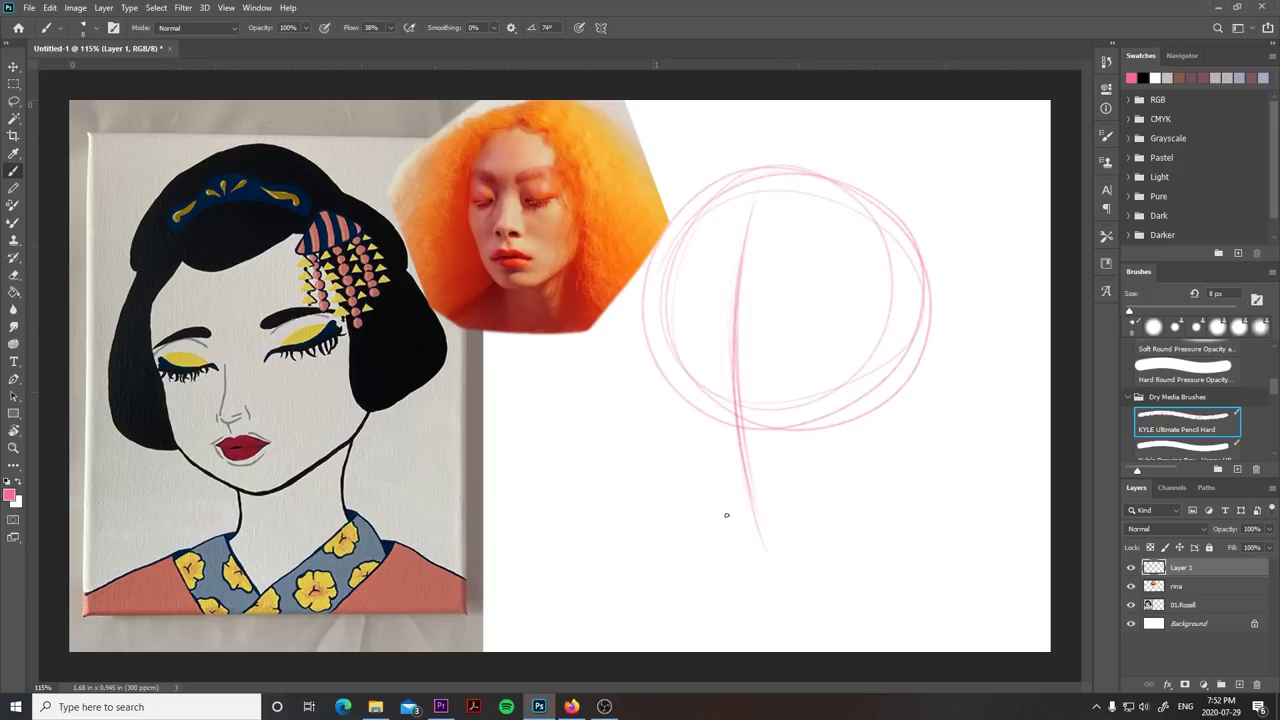
left_click_drag(744, 222, 721, 376)
- Sketch a curved horizontal eye guide line across the lower part of the head circle
left_click_drag(672, 364, 814, 390)
left_click_drag(708, 388, 844, 404)
left_click_drag(666, 362, 888, 382)
mouse_move(646, 344)
left_mouse_down()
mouse_move(732, 378)
mouse_move(857, 377)
left_mouse_up()
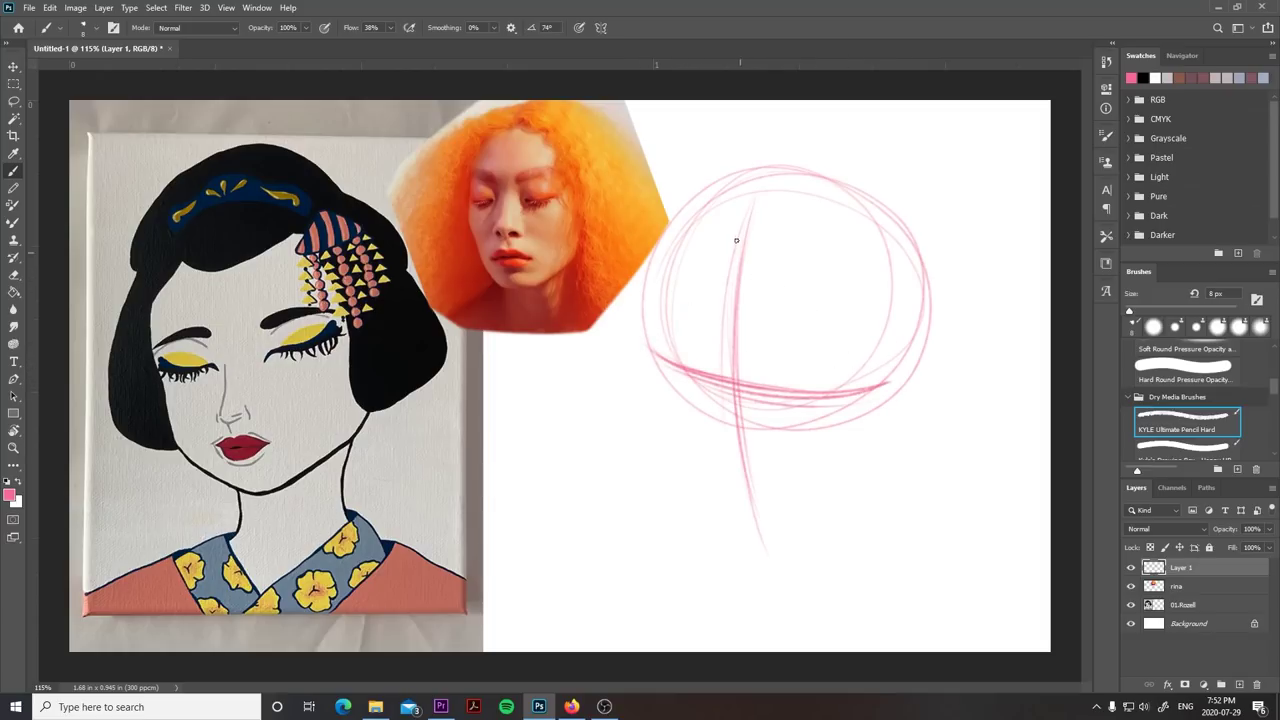
left_click_drag(801, 255, 819, 477)
left_click_drag(731, 366, 936, 352)
key("ctrl+z")
key("ctrl+z")
- Sketch the face outline from the temple down the cheek, around the chin and up the opposite jaw
mouse_move(750, 200)
left_mouse_down()
mouse_move(722, 314)
mouse_move(714, 440)
left_mouse_up()
left_click_drag(648, 254, 662, 441)
mouse_move(647, 282)
left_mouse_down()
mouse_move(664, 443)
mouse_move(716, 520)
left_mouse_up()
left_click_drag(662, 450, 742, 548)
left_click_drag(694, 482, 740, 550)
left_click_drag(724, 544, 774, 546)
mouse_move(703, 503)
left_mouse_down()
mouse_move(741, 550)
mouse_move(842, 497)
mouse_move(908, 408)
mouse_move(836, 502)
left_mouse_up()
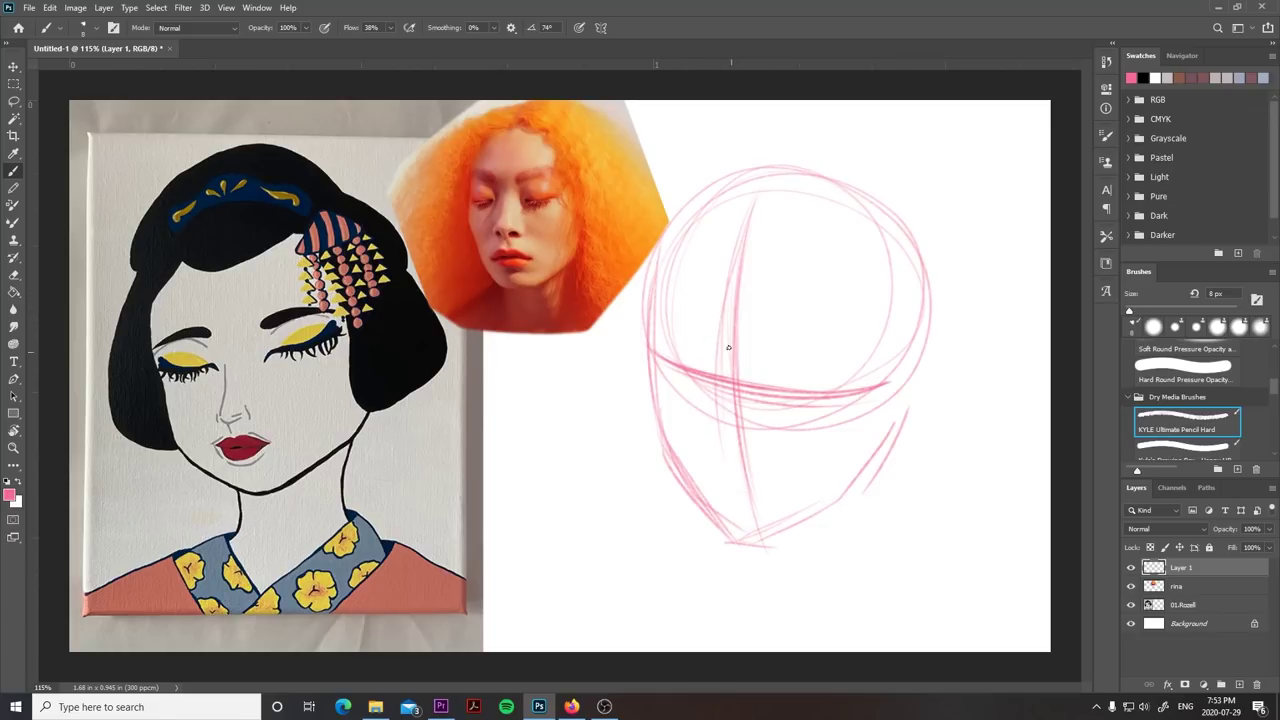
- Rough in the nose bridge, nostrils and a curved mouth guide line below the nose
mouse_move(694, 296)
left_mouse_down()
mouse_move(716, 325)
mouse_move(718, 398)
left_mouse_up()
mouse_move(714, 441)
left_mouse_down()
mouse_move(708, 428)
mouse_move(766, 431)
mouse_move(707, 424)
mouse_move(734, 446)
left_mouse_up()
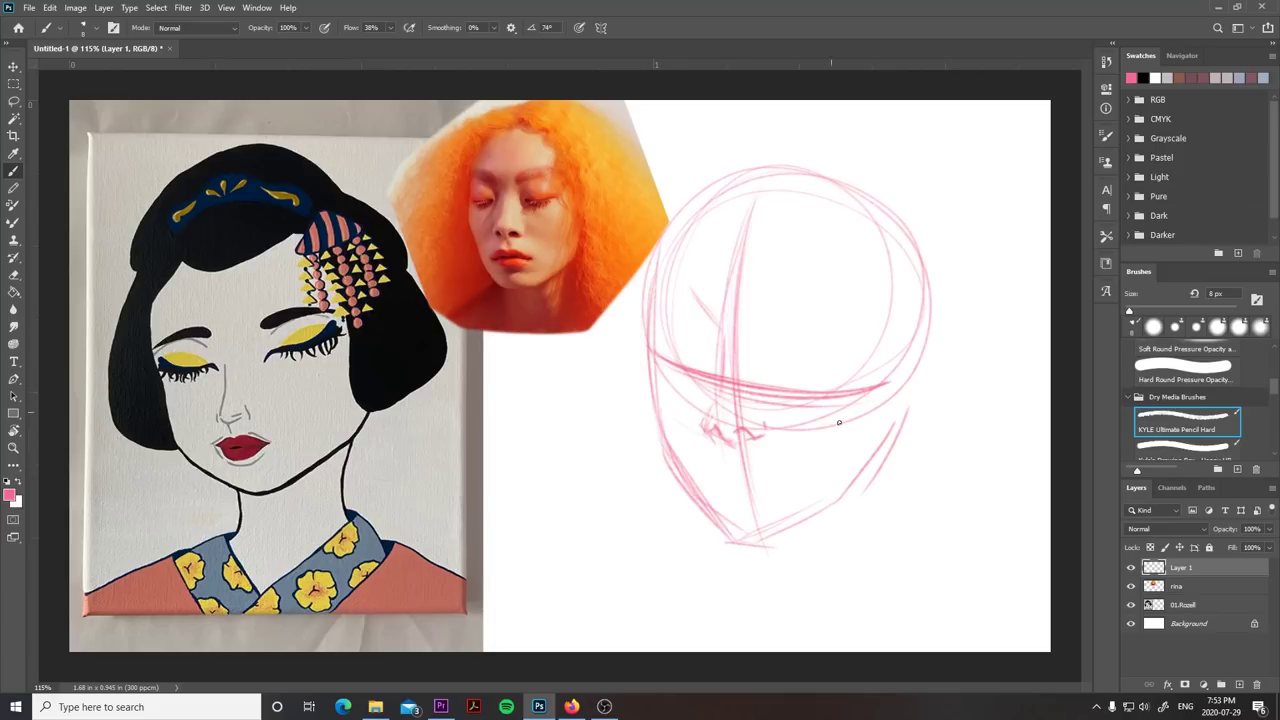
left_click_drag(694, 456, 830, 474)
- Erase the guide lines crossing the eye and nose area and draw a curved guide line at the nose base
key("e")
mouse_move(760, 391)
left_mouse_down()
mouse_move(860, 395)
mouse_move(681, 370)
mouse_move(800, 493)
mouse_move(755, 430)
mouse_move(736, 352)
mouse_move(734, 426)
mouse_move(800, 452)
left_mouse_up()
key("b")
left_click_drag(680, 418, 806, 450)
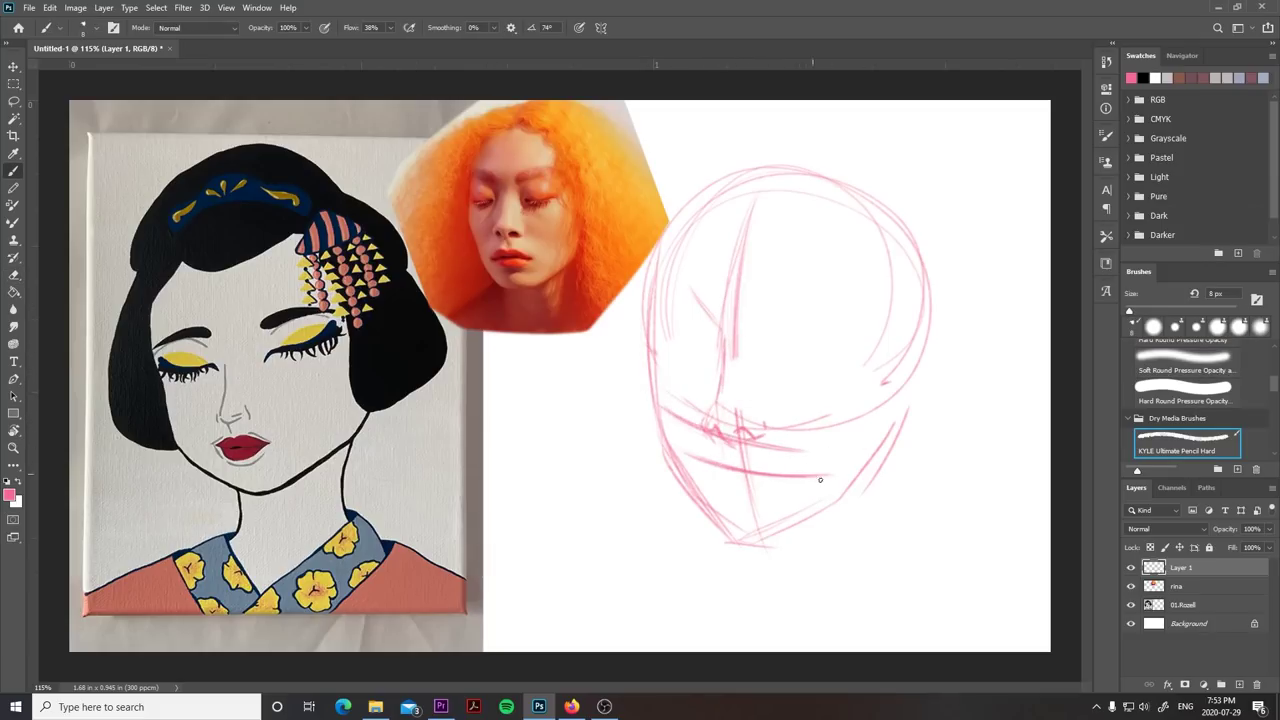
- Reduce the eraser to 20 px and erase part of the rough lines around the nostrils
key("e")
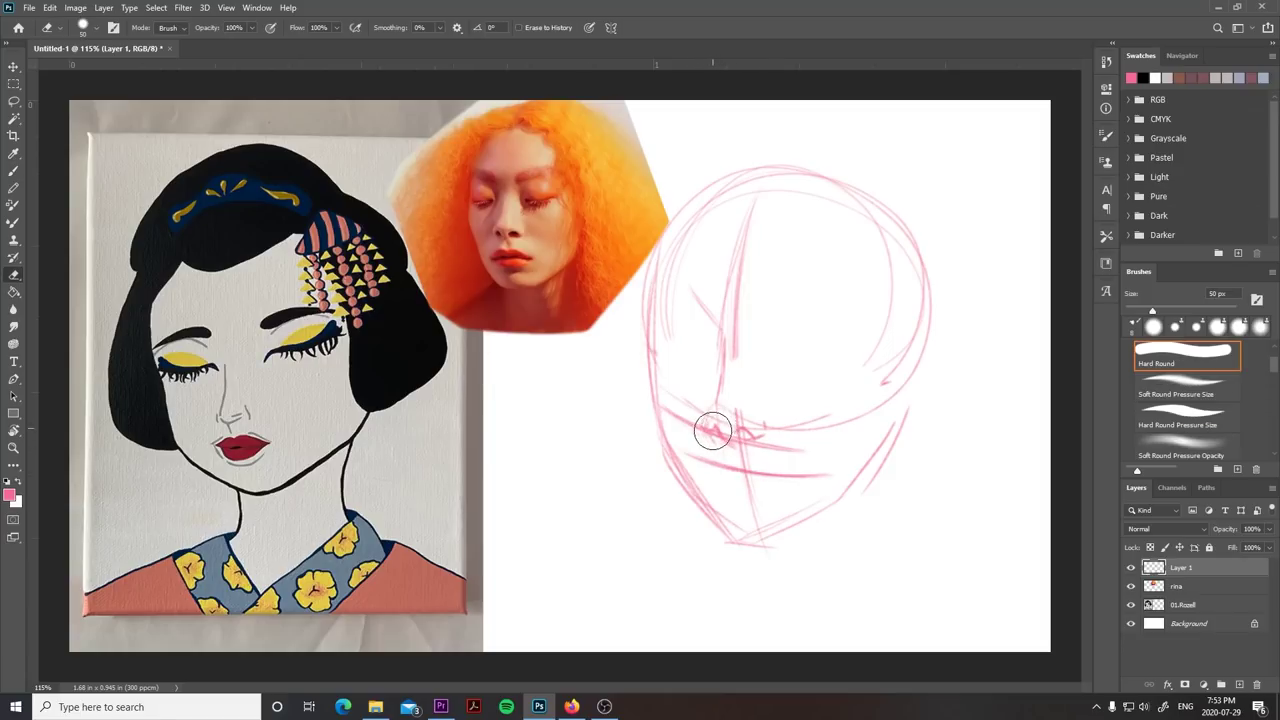
key("bracketleft")
key("bracketleft")
key("bracketleft")
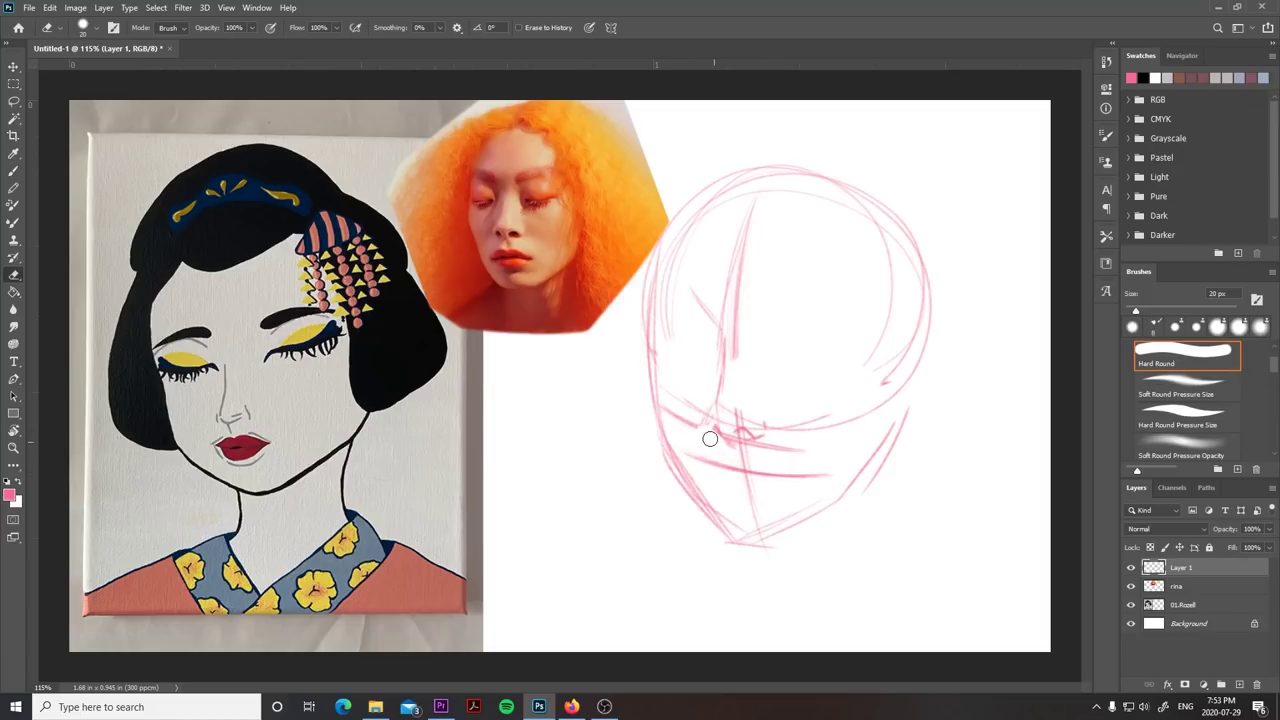
- Draw the two closed eyelid lines and redefine the base of the nose with the pencil brush
key("b")
mouse_move(860, 372)
left_mouse_down()
mouse_move(684, 362)
mouse_move(850, 360)
left_mouse_up()
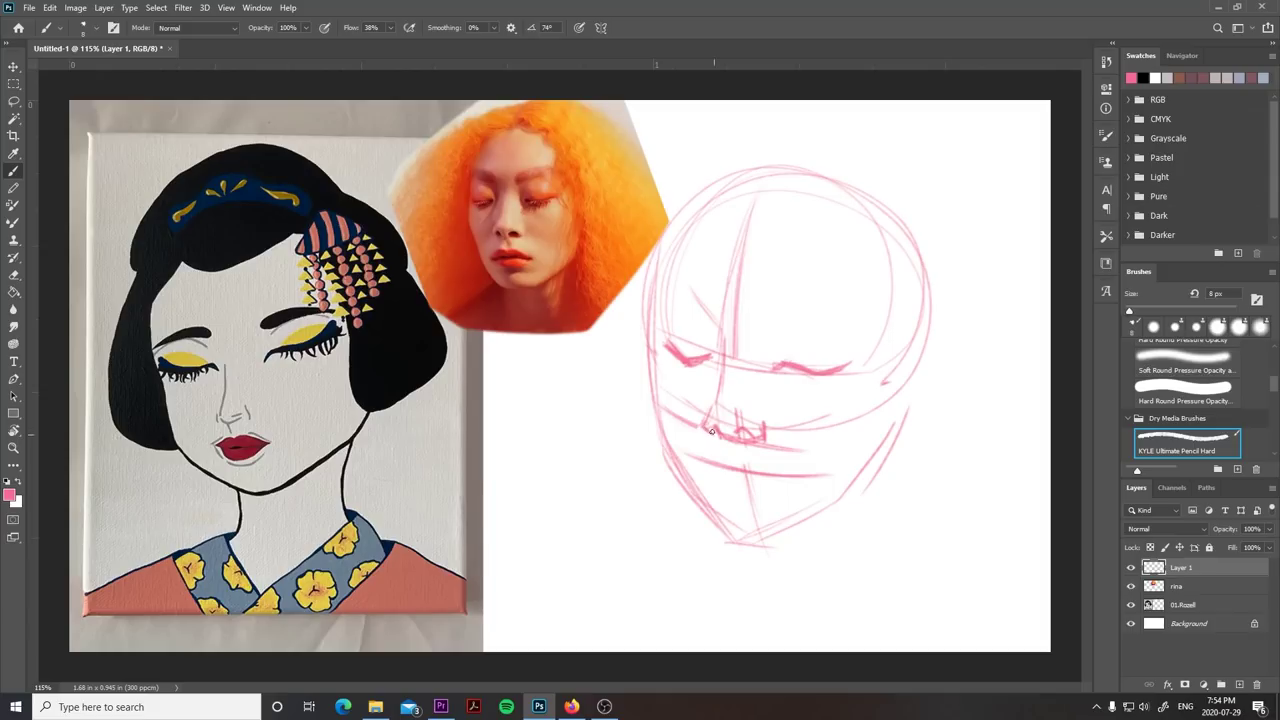
left_click_drag(738, 431, 759, 439)
left_click_drag(786, 370, 848, 367)
- Sketch the upper and lower lips and strengthen the nose and brow-bridge lines
left_click_drag(744, 476, 768, 478)
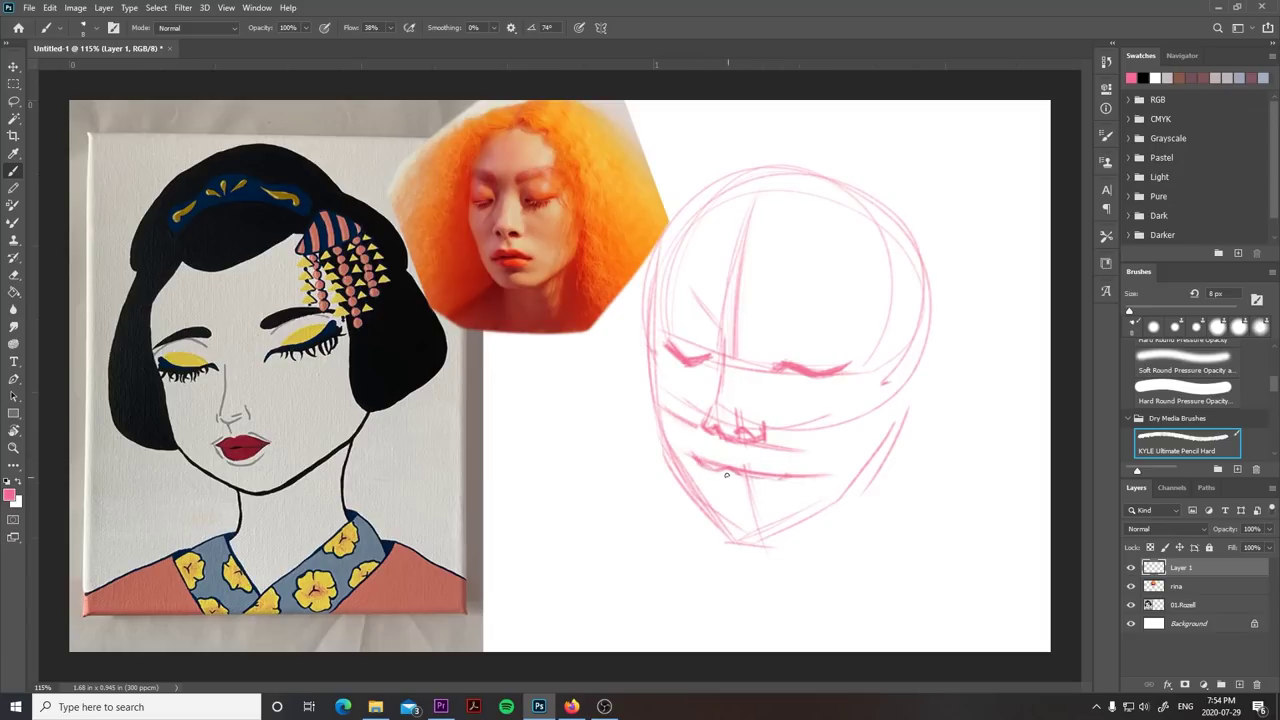
mouse_move(704, 478)
left_mouse_down()
mouse_move(754, 496)
mouse_move(704, 458)
mouse_move(747, 456)
mouse_move(768, 468)
mouse_move(734, 495)
mouse_move(752, 496)
left_mouse_up()
left_click_drag(746, 426, 755, 437)
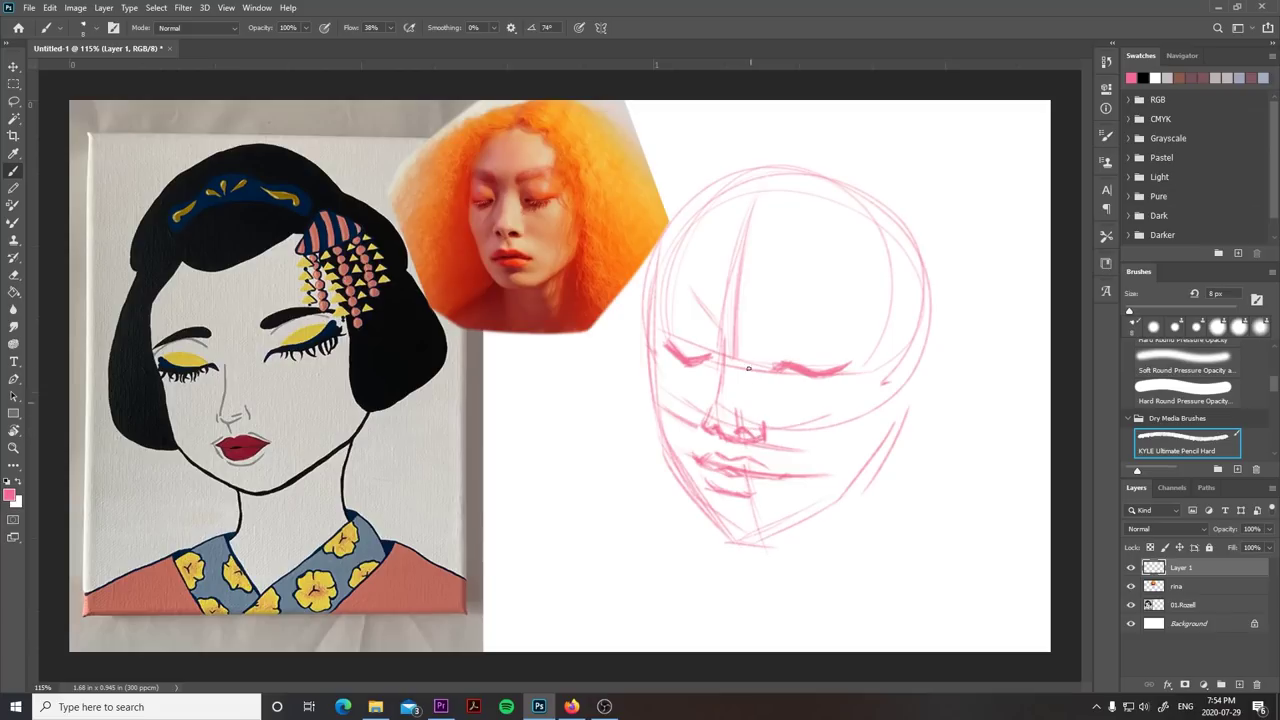
mouse_move(690, 285)
left_mouse_down()
mouse_move(729, 346)
mouse_move(708, 418)
left_mouse_up()
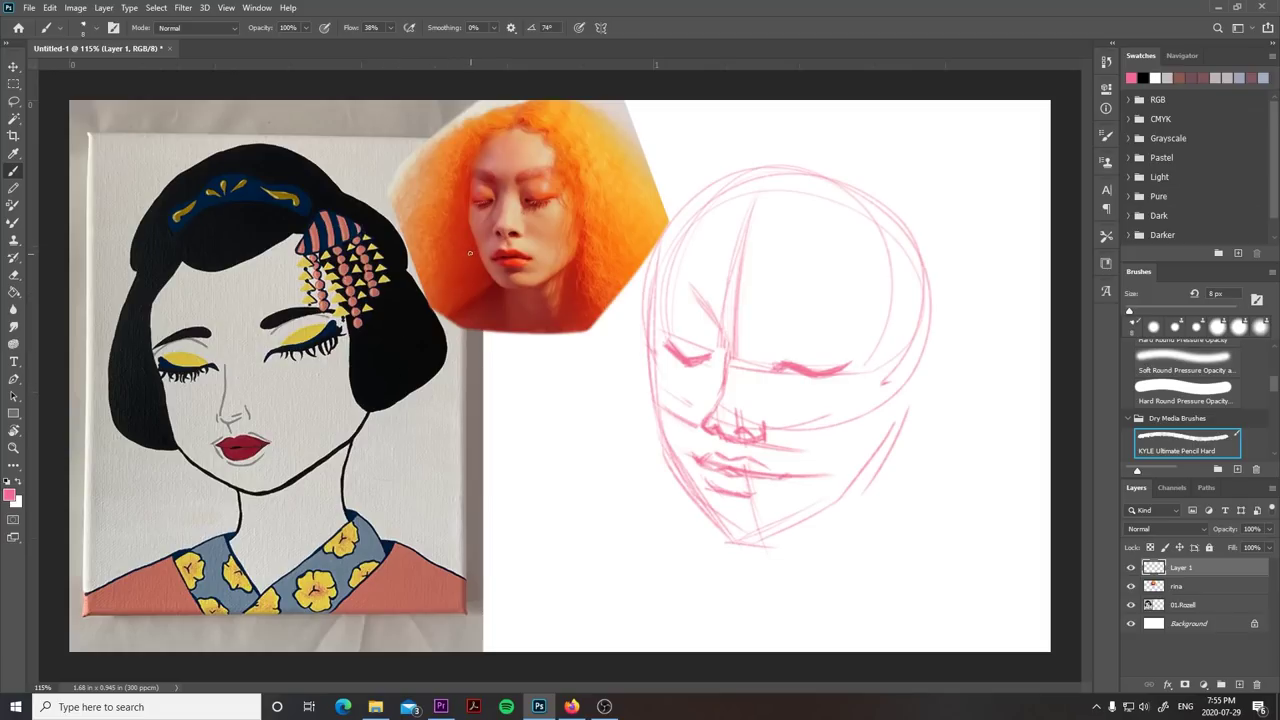
mouse_move(481, 228)
left_mouse_down()
mouse_move(448, 220)
mouse_move(513, 285)
mouse_move(444, 265)
left_mouse_up()
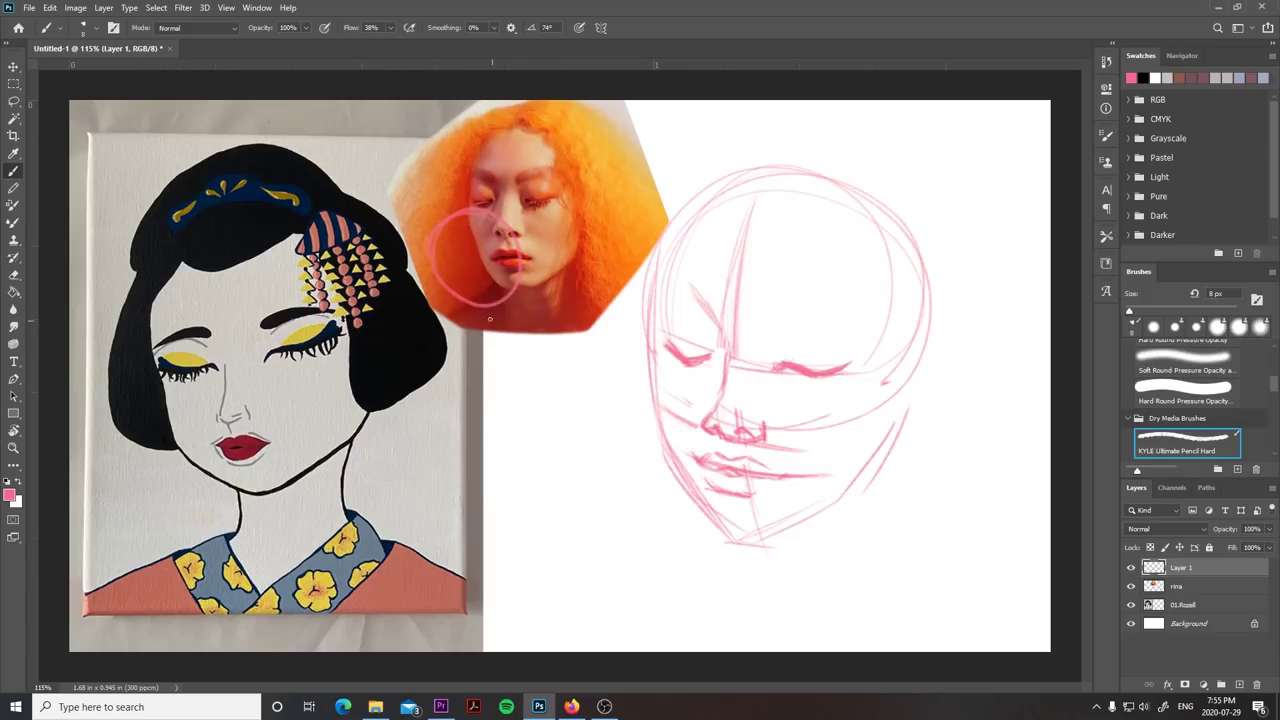
key("ctrl+z")
mouse_move(192, 382)
left_mouse_down()
mouse_move(170, 486)
mouse_move(240, 402)
left_mouse_up()
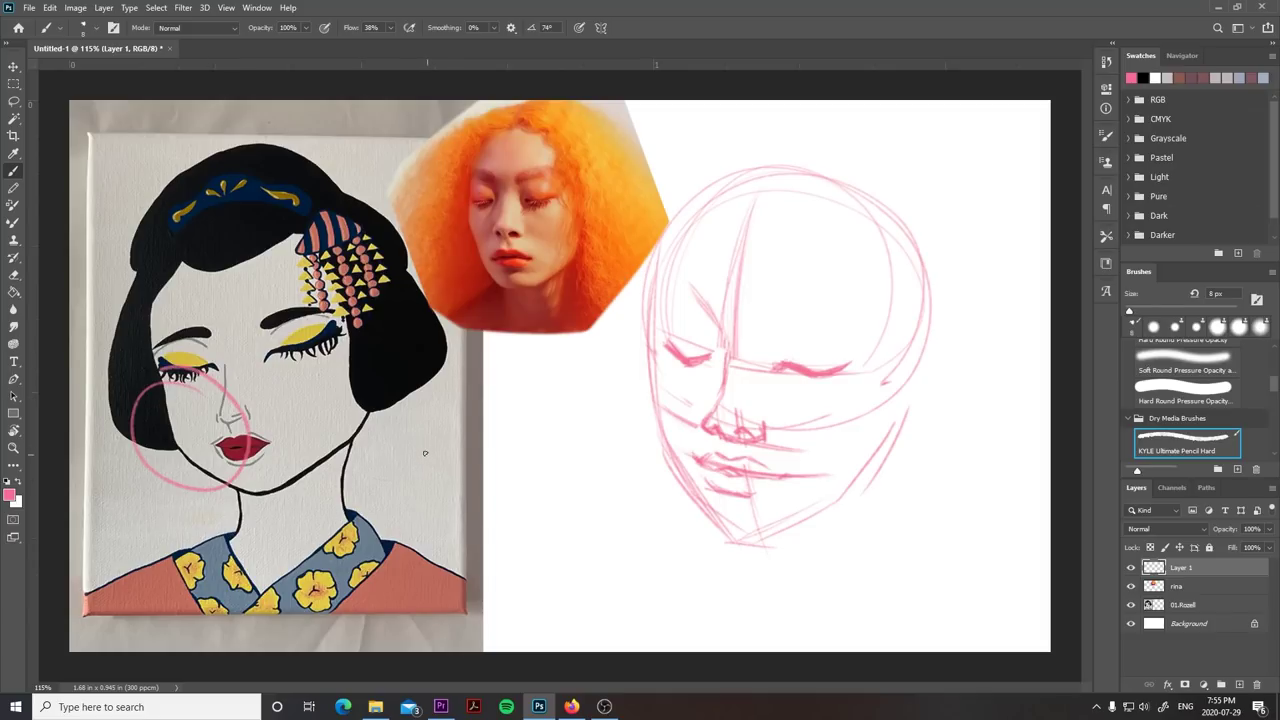
key("ctrl+z")
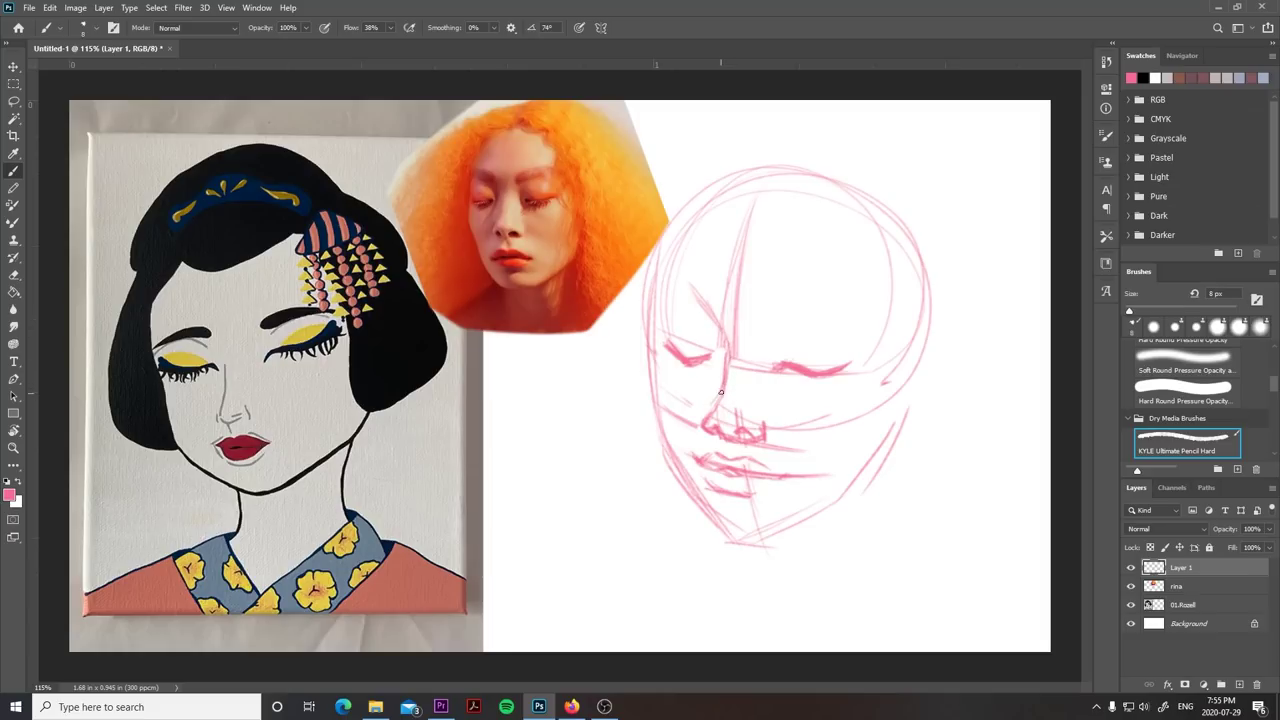
- Erase the stray guide lines around the nose and redraw the face outline, nose bridge and smaller eyelid more firmly
key("e")
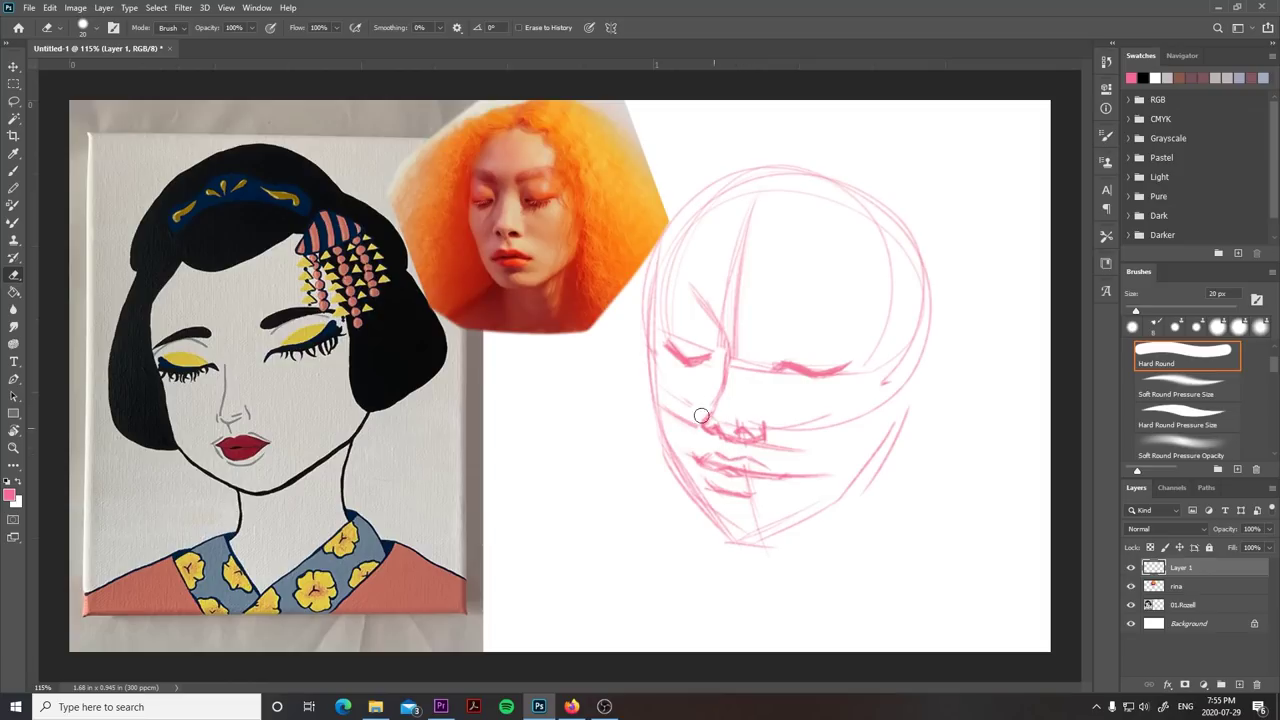
key("b")
mouse_move(651, 332)
left_mouse_down()
mouse_move(664, 455)
mouse_move(709, 531)
mouse_move(700, 515)
mouse_move(728, 540)
mouse_move(684, 490)
mouse_move(708, 528)
mouse_move(752, 540)
left_mouse_up()
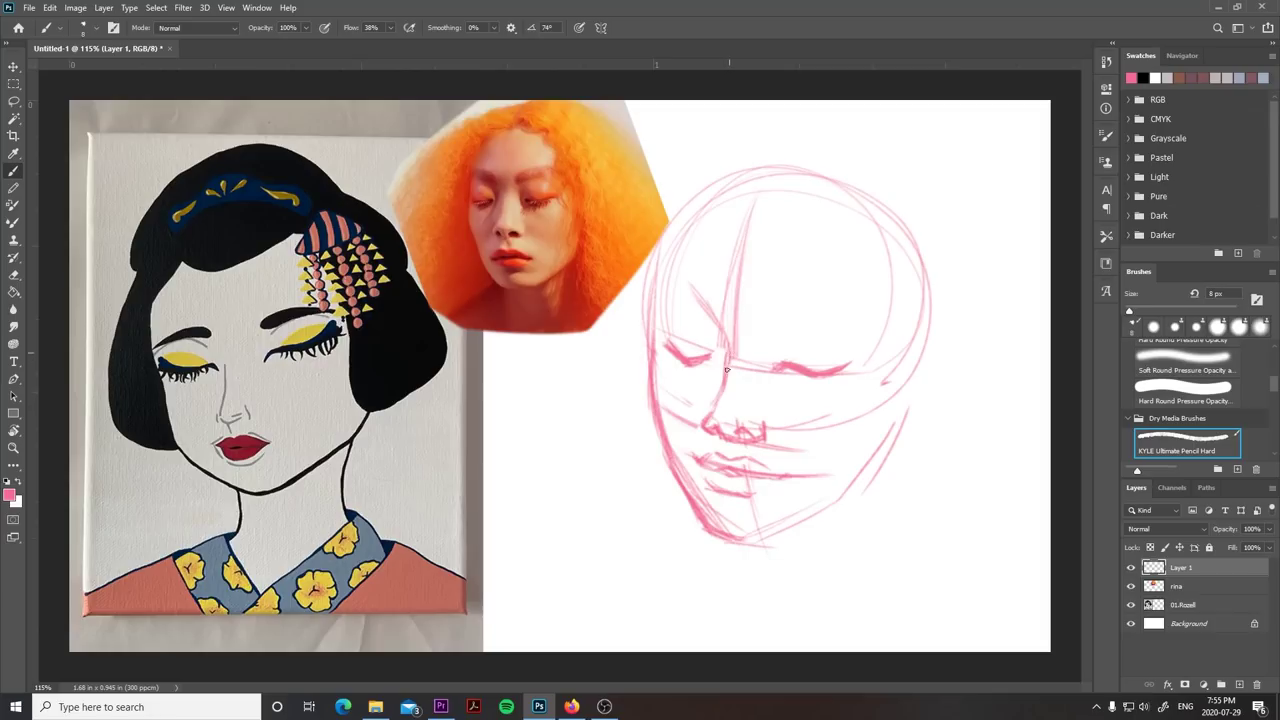
left_click_drag(731, 355, 724, 390)
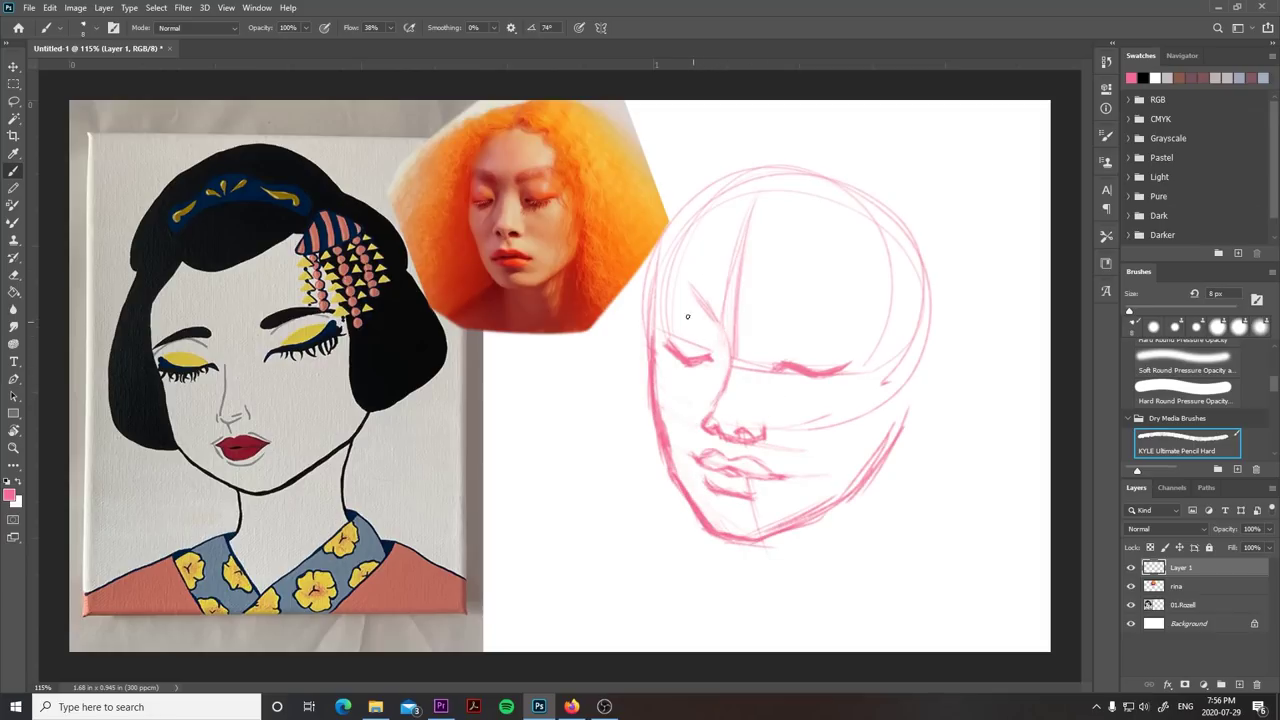
left_click_drag(668, 350, 710, 357)
mouse_move(212, 320)
left_mouse_down()
mouse_move(155, 342)
mouse_move(215, 322)
left_mouse_up()
key("ctrl+z")
left_click_drag(160, 353, 210, 347)
key("ctrl+z")
left_click_drag(488, 170, 470, 205)
key("ctrl+z")
- Draw both arched eyebrows above the closed eyes with short hatching strokes
mouse_move(670, 287)
left_mouse_down()
mouse_move(718, 329)
mouse_move(855, 327)
mouse_move(806, 301)
mouse_move(792, 314)
mouse_move(838, 305)
mouse_move(790, 312)
mouse_move(870, 335)
left_mouse_up()
mouse_move(768, 318)
left_mouse_down()
mouse_move(798, 310)
mouse_move(874, 332)
left_mouse_up()
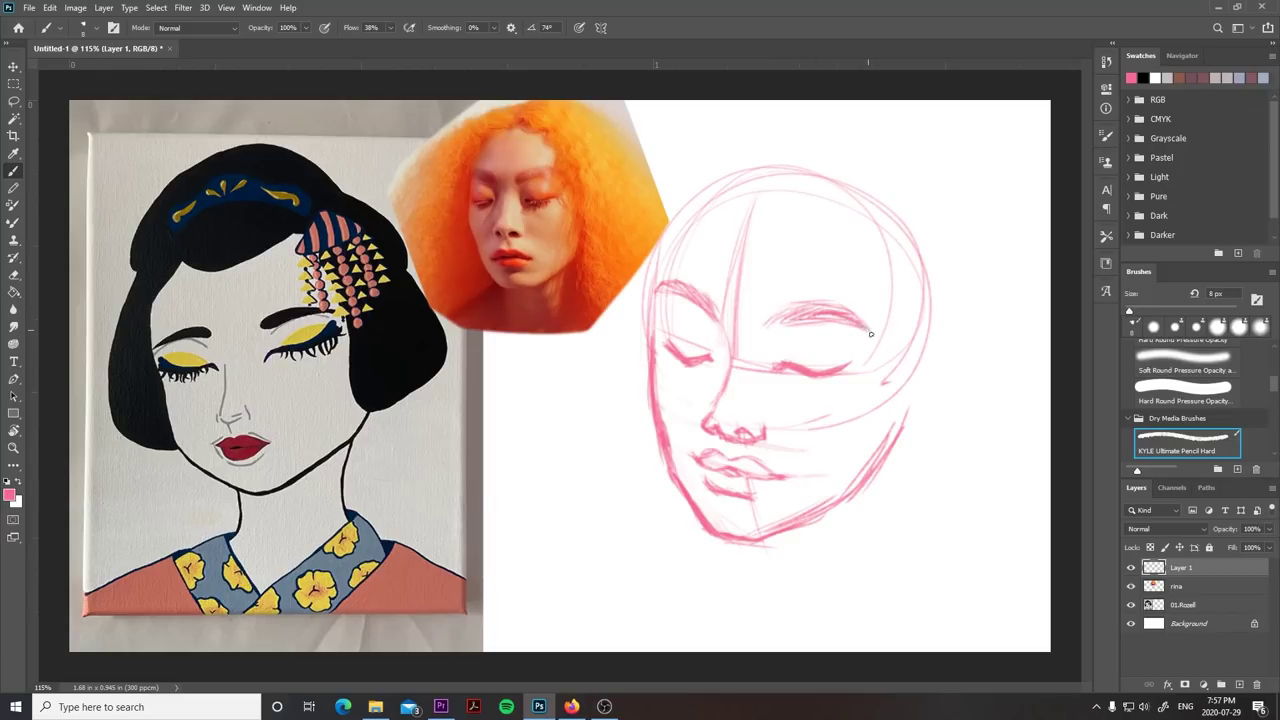
mouse_move(788, 315)
left_mouse_down()
mouse_move(844, 308)
mouse_move(868, 328)
left_mouse_up()
- Draw a sample closed eyelid with lashes beside the face and add lashes to the sketch's larger closed eye
left_click_drag(788, 370, 848, 371)
mouse_move(530, 376)
left_mouse_down()
mouse_move(600, 360)
mouse_move(523, 398)
mouse_move(549, 390)
mouse_move(549, 407)
mouse_move(581, 392)
mouse_move(593, 405)
mouse_move(595, 383)
mouse_move(630, 369)
left_mouse_up()
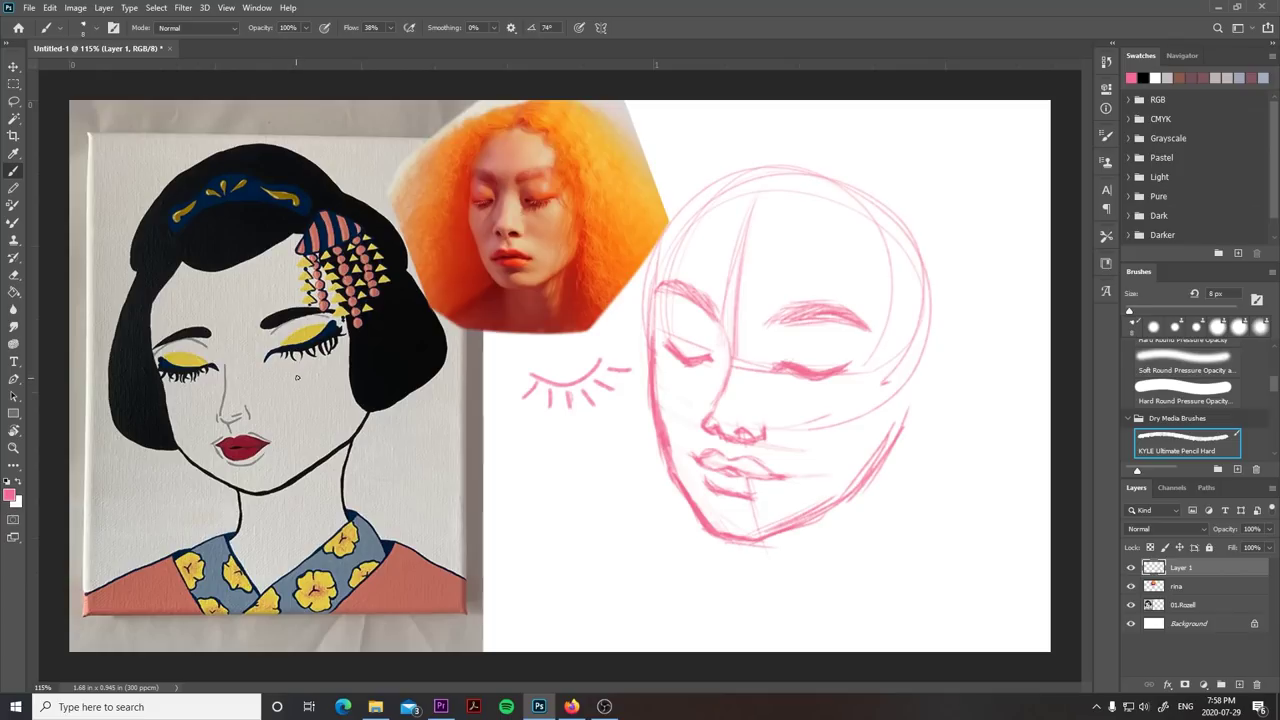
left_click_drag(294, 378, 320, 397)
key("ctrl")
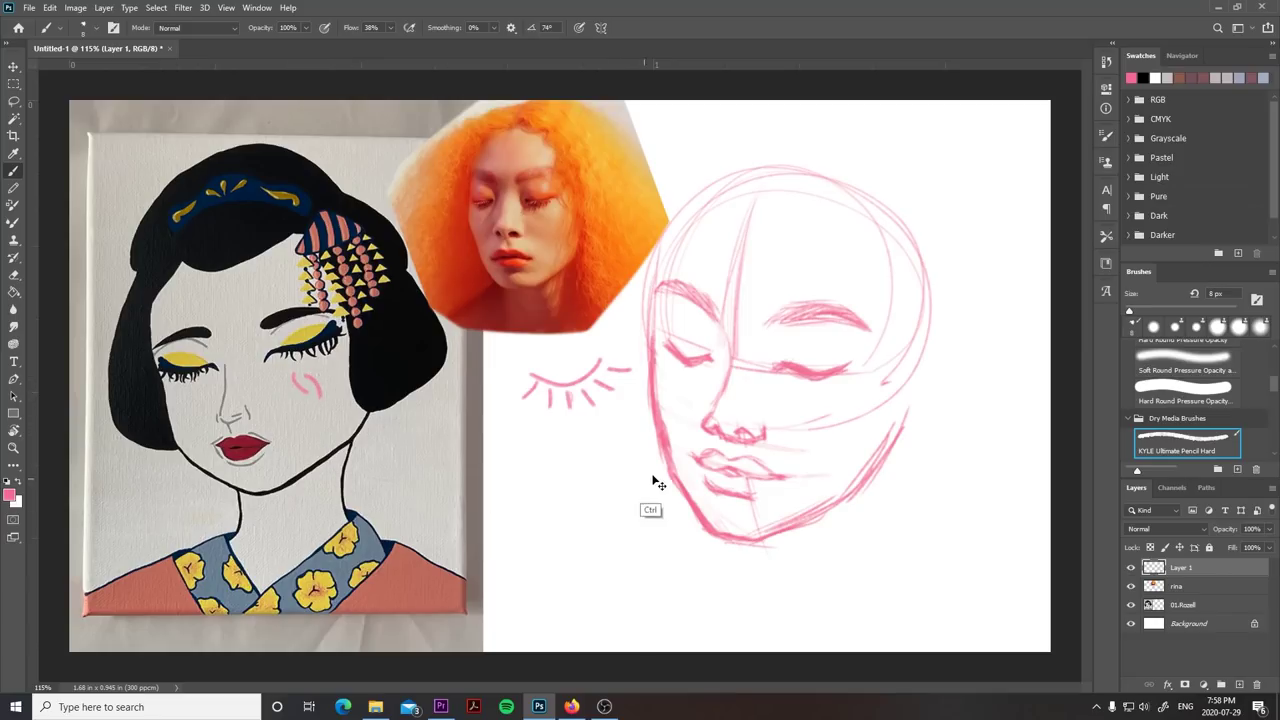
key("ctrl+z")
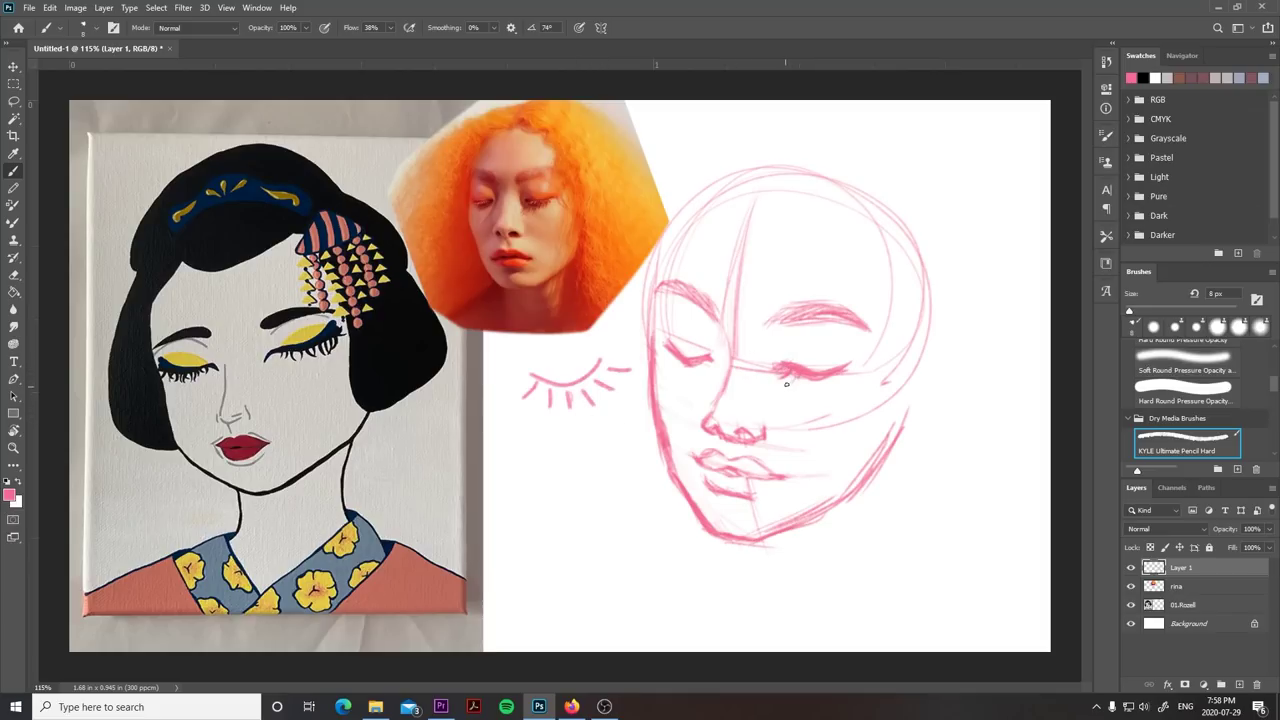
left_click_drag(814, 389, 861, 375)
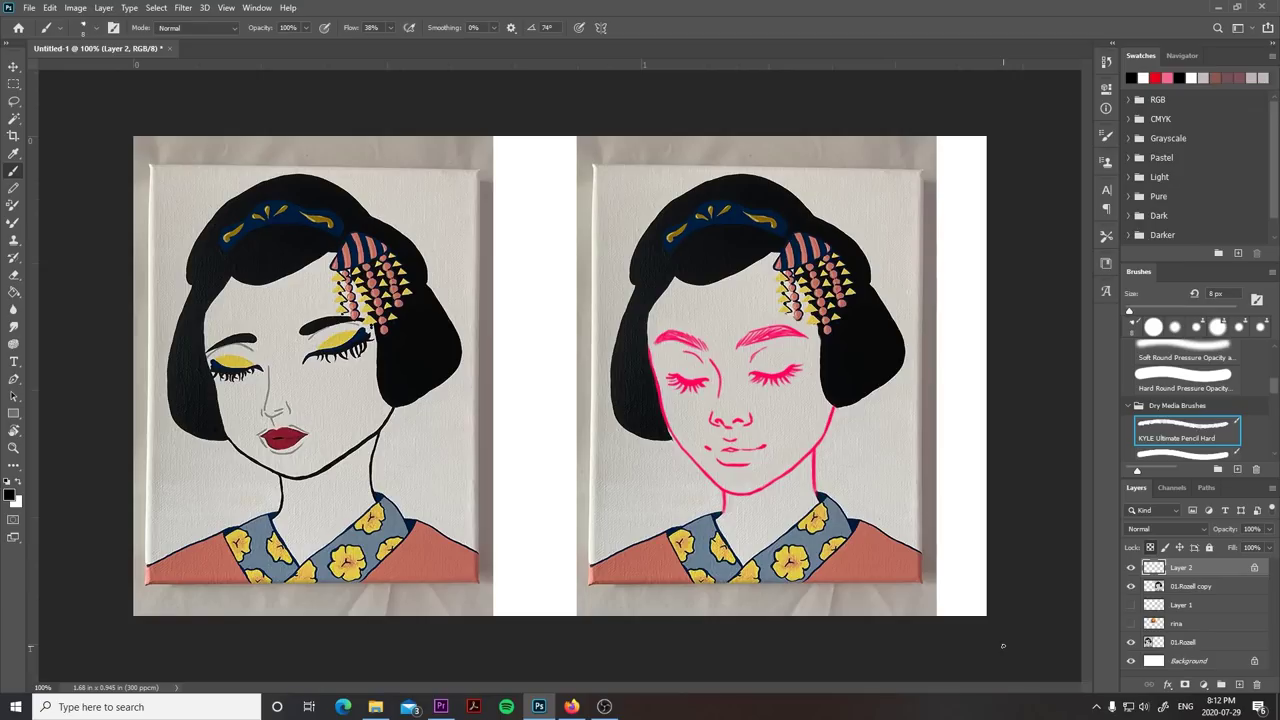
- Recolour the nose and eyelid crease lines on Layer 2 with coral sampled from the kimono, using a 30 px brush
left_click(21, 687)
type("115")
key("Return")
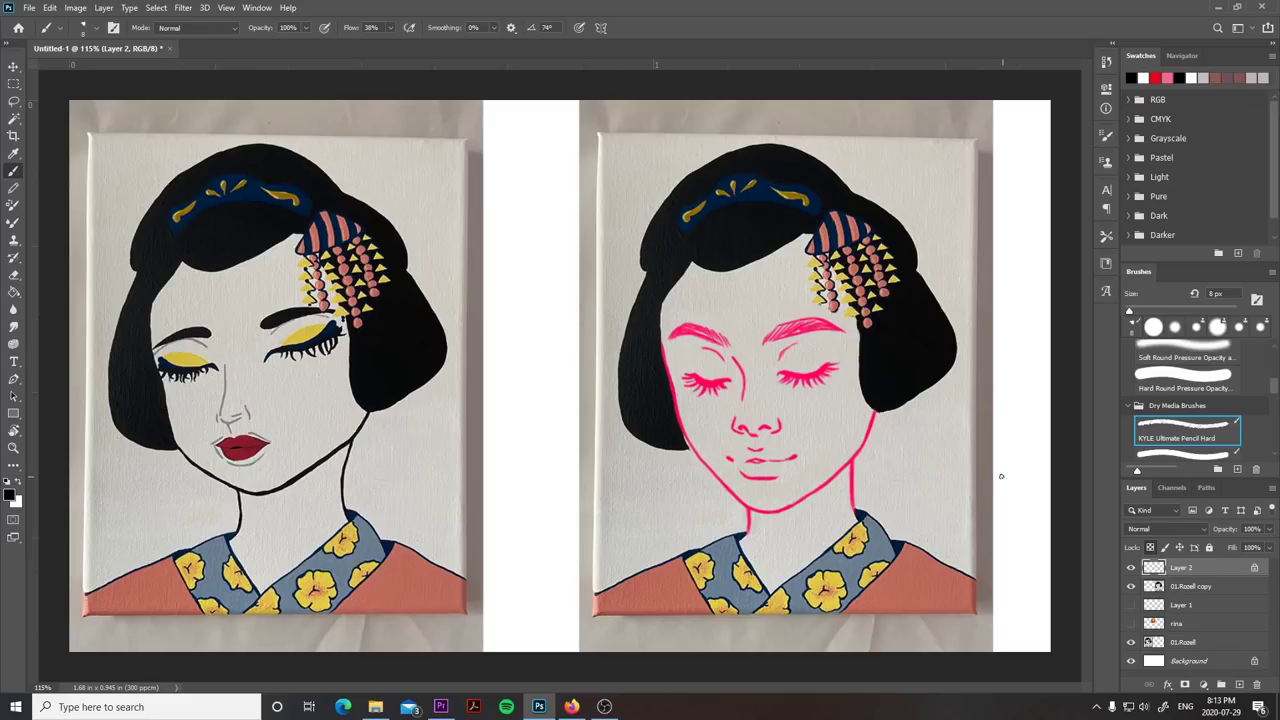
left_click(668, 606, "alt")
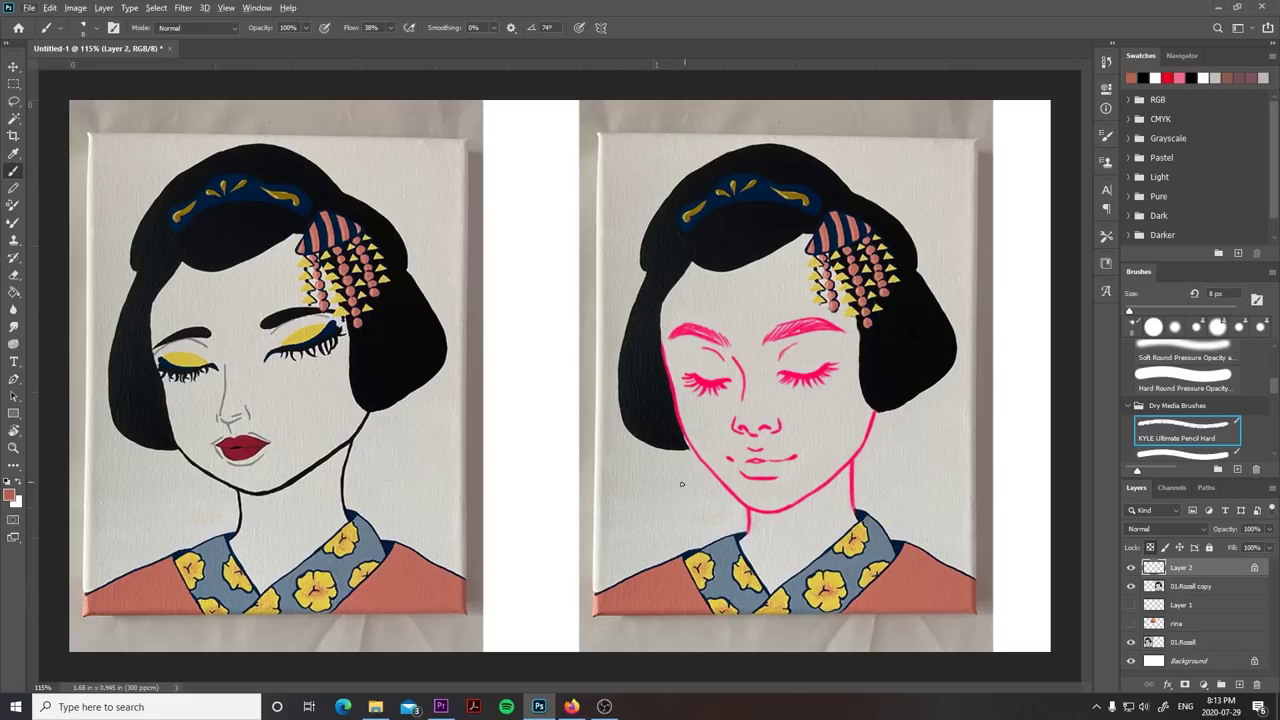
key("bracketright")
key("bracketright")
key("bracketright")
key("bracketright")
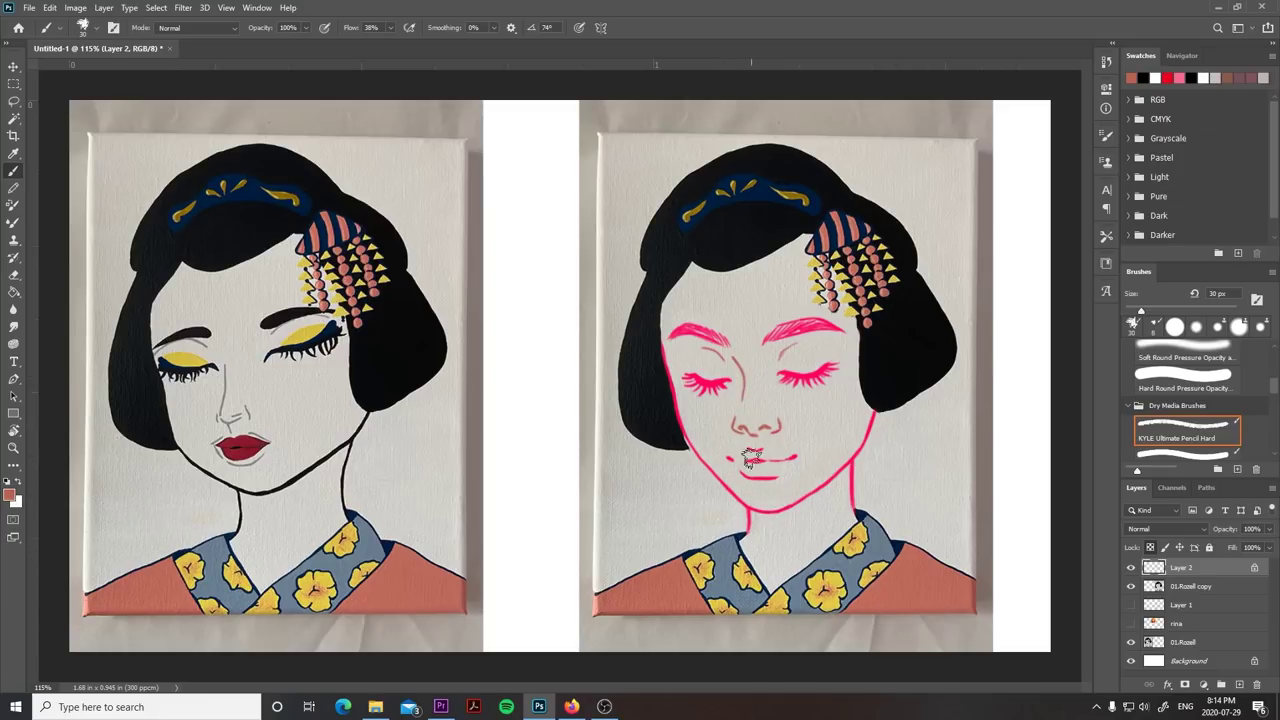
- Recolour the eyelashes, eyebrows, face outline and neck lines with black sampled from the hair
left_click(659, 439, "alt")
left_click_drag(690, 378, 728, 386)
mouse_move(692, 452)
left_mouse_down()
mouse_move(765, 515)
mouse_move(802, 507)
mouse_move(866, 438)
mouse_move(855, 505)
left_mouse_up()
mouse_move(693, 330)
left_mouse_down()
mouse_move(763, 338)
mouse_move(702, 346)
mouse_move(708, 327)
mouse_move(772, 319)
mouse_move(706, 302)
mouse_move(661, 337)
mouse_move(733, 334)
mouse_move(683, 313)
mouse_move(747, 336)
mouse_move(838, 326)
left_mouse_up()
key("ctrl+z")
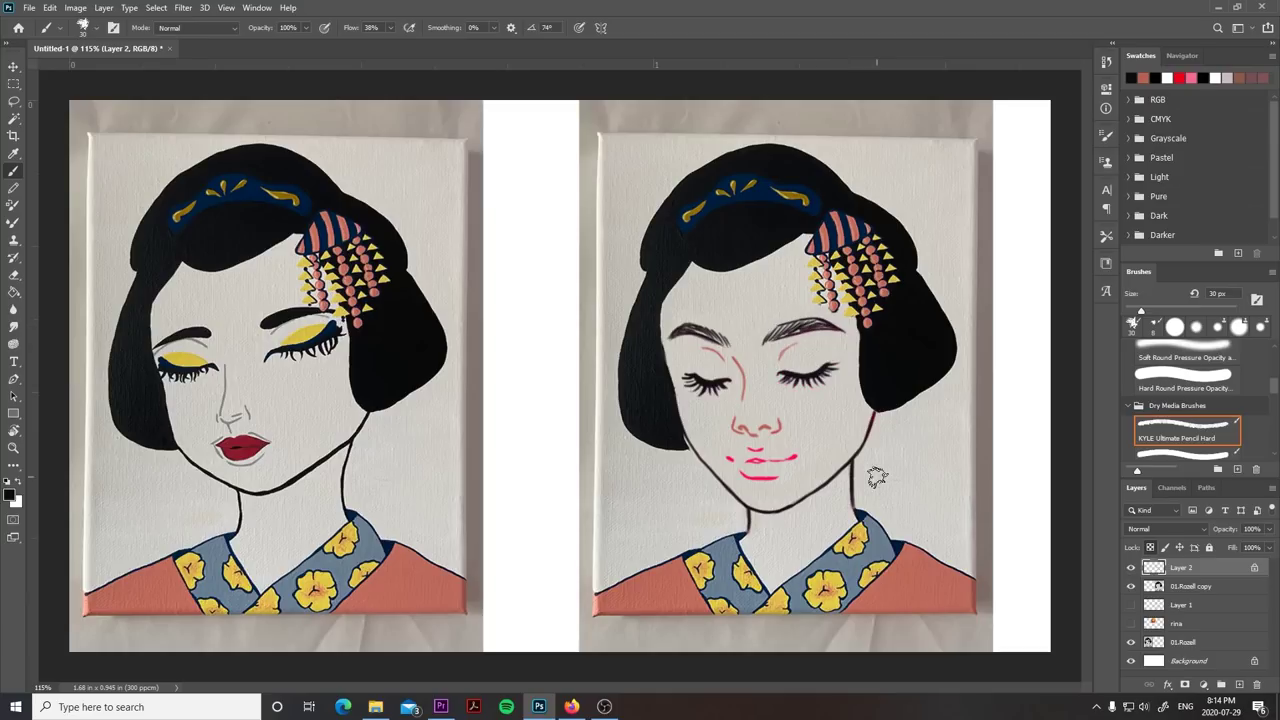
- Add two new layers and move Layer 4 directly beneath Layer 2
left_click(1238, 684)
left_click(1238, 684)
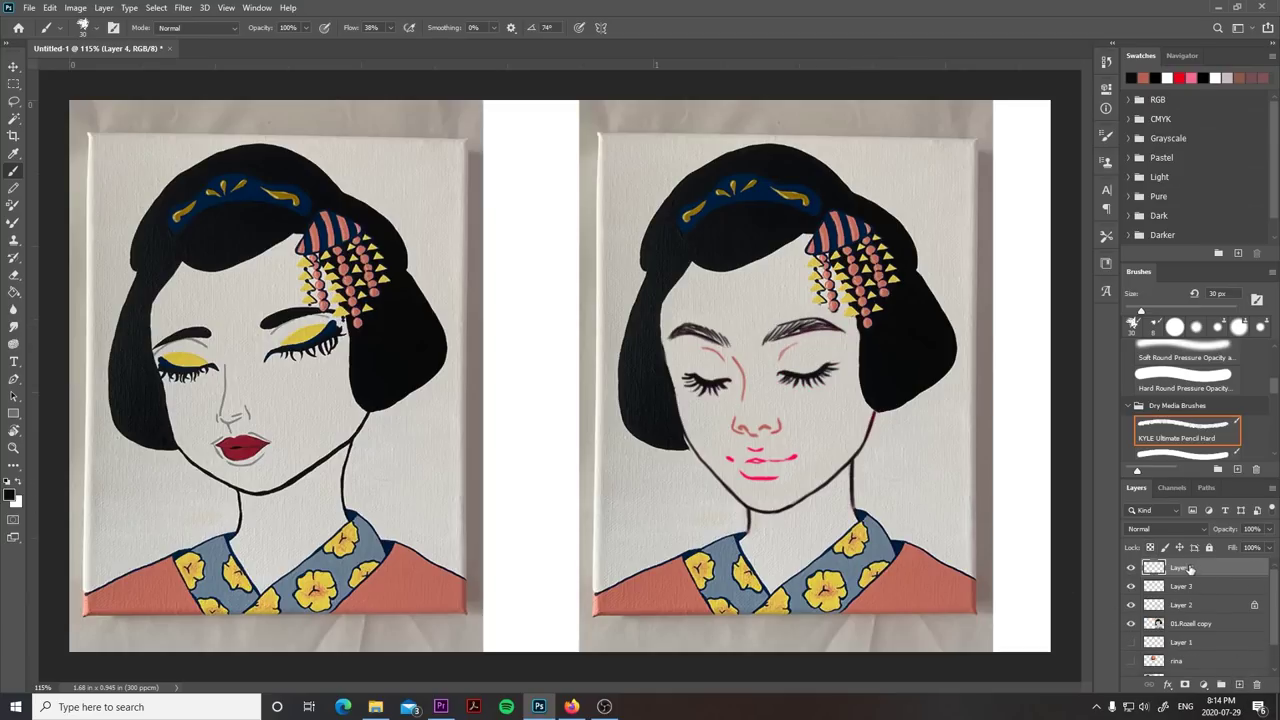
left_click_drag(1216, 571, 1205, 613)
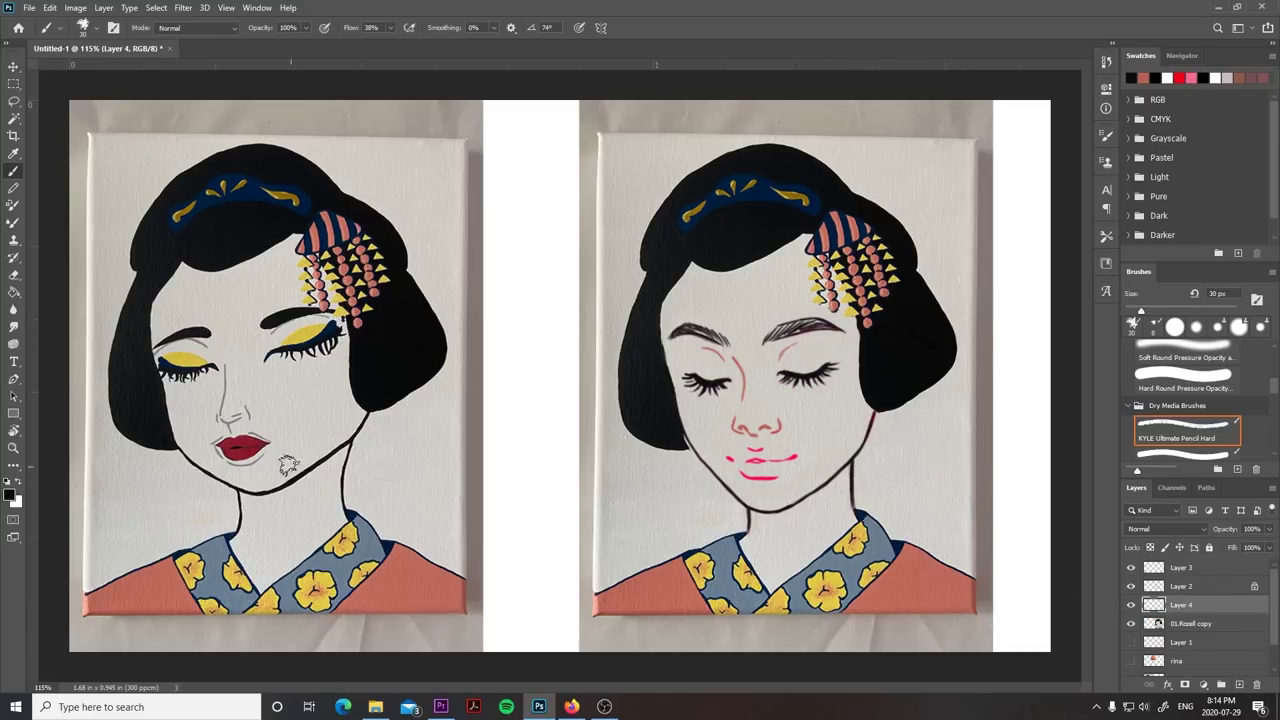
- Start filling the upper lip on Layer 4 with dark red sampled from the original painting's lips, using a 9 px brush
left_click(242, 446, "alt")
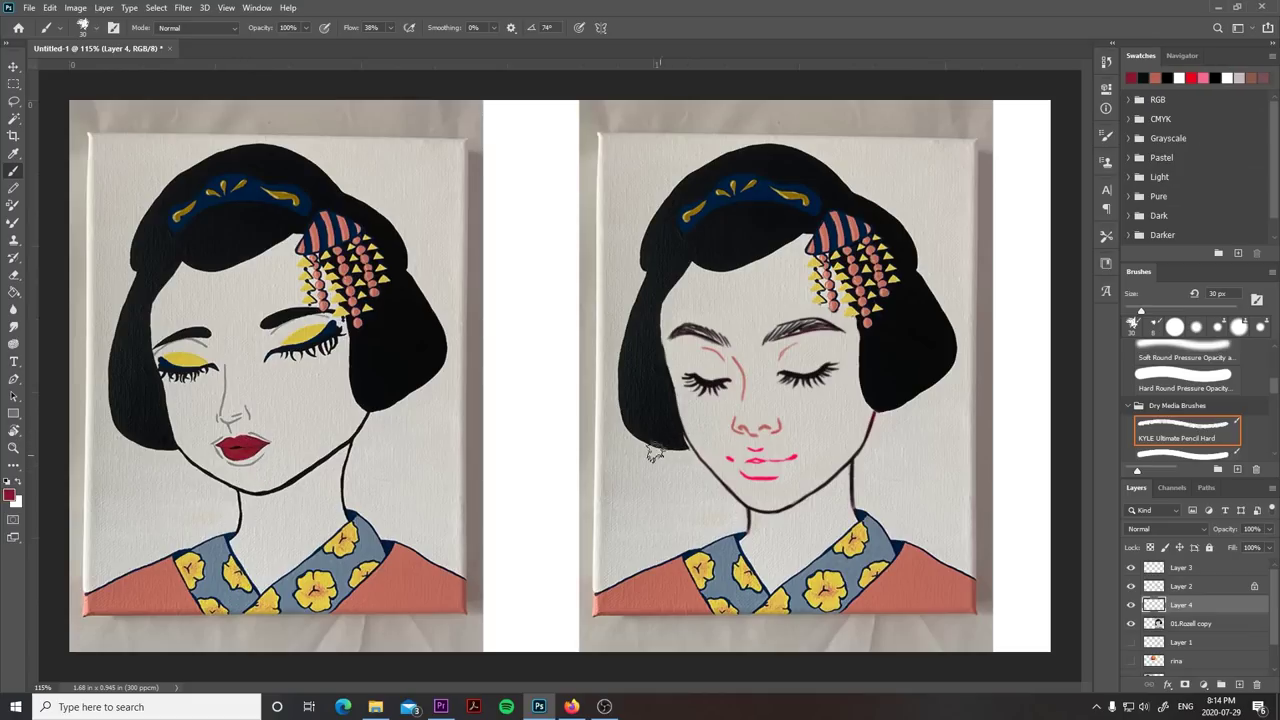
key("bracketleft")
key("bracketleft")
key("bracketleft")
left_click_drag(746, 458, 736, 455)
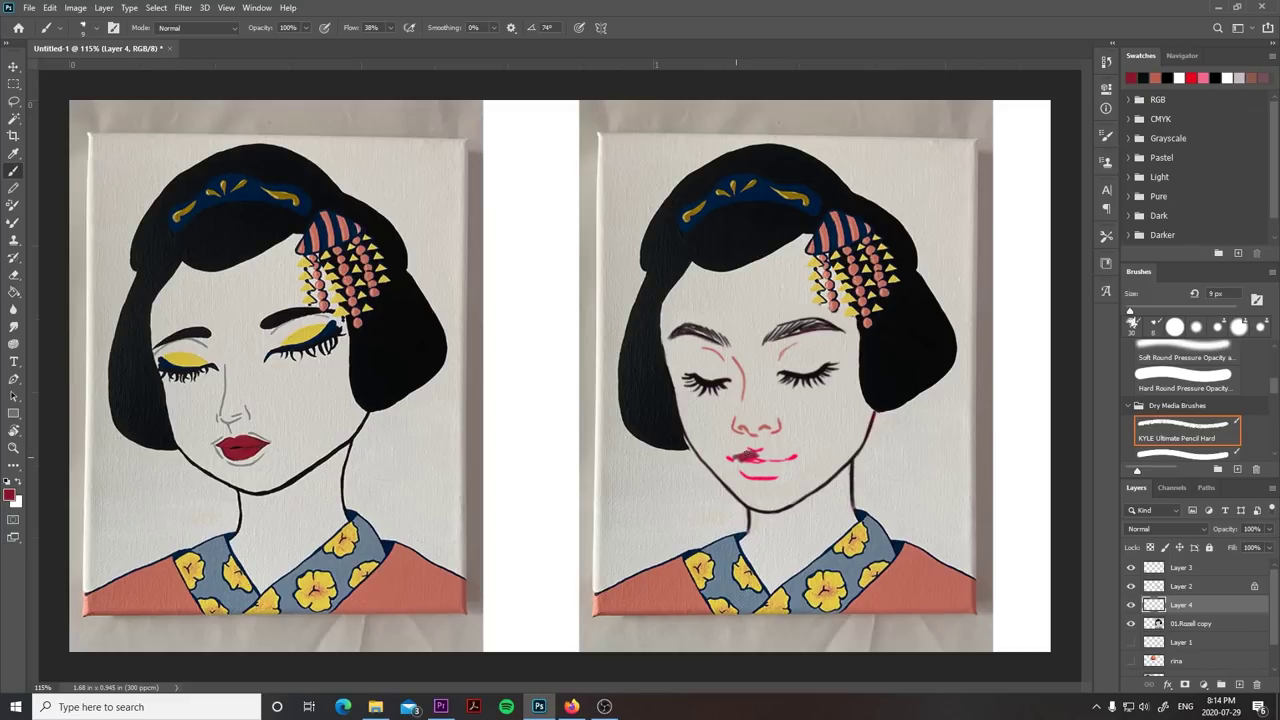
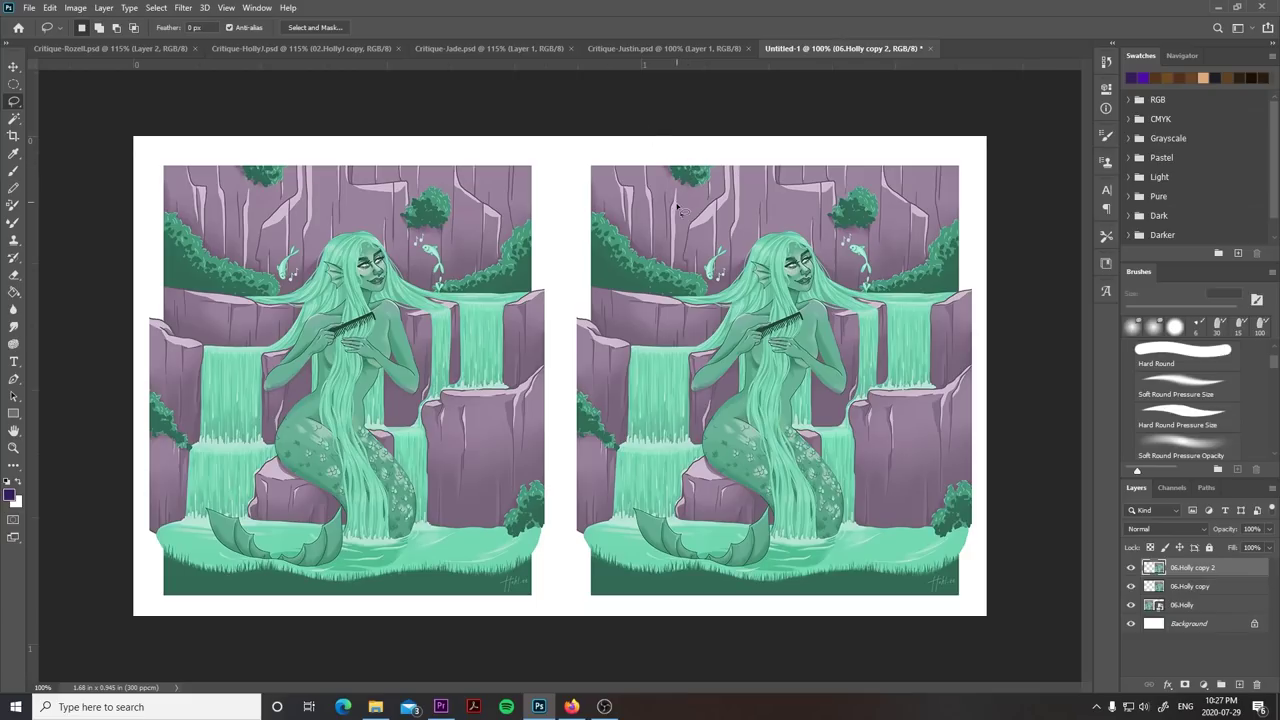
- Circle the cliff, waterfall and foreground grass on the second mermaid illustration with a 6 px brush, and undo the marks
key("b")
left_click_drag(656, 226, 706, 212)
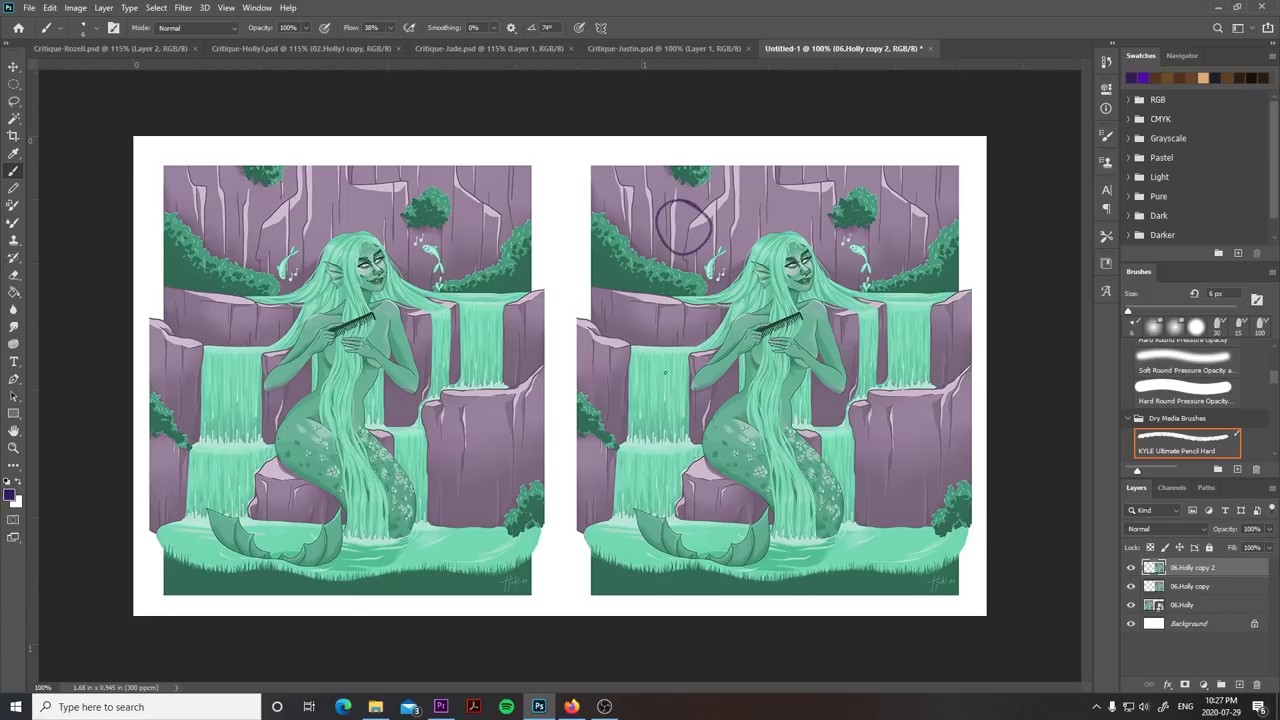
mouse_move(680, 405)
left_mouse_down()
mouse_move(632, 406)
mouse_move(686, 404)
left_mouse_up()
left_click_drag(610, 575, 622, 568)
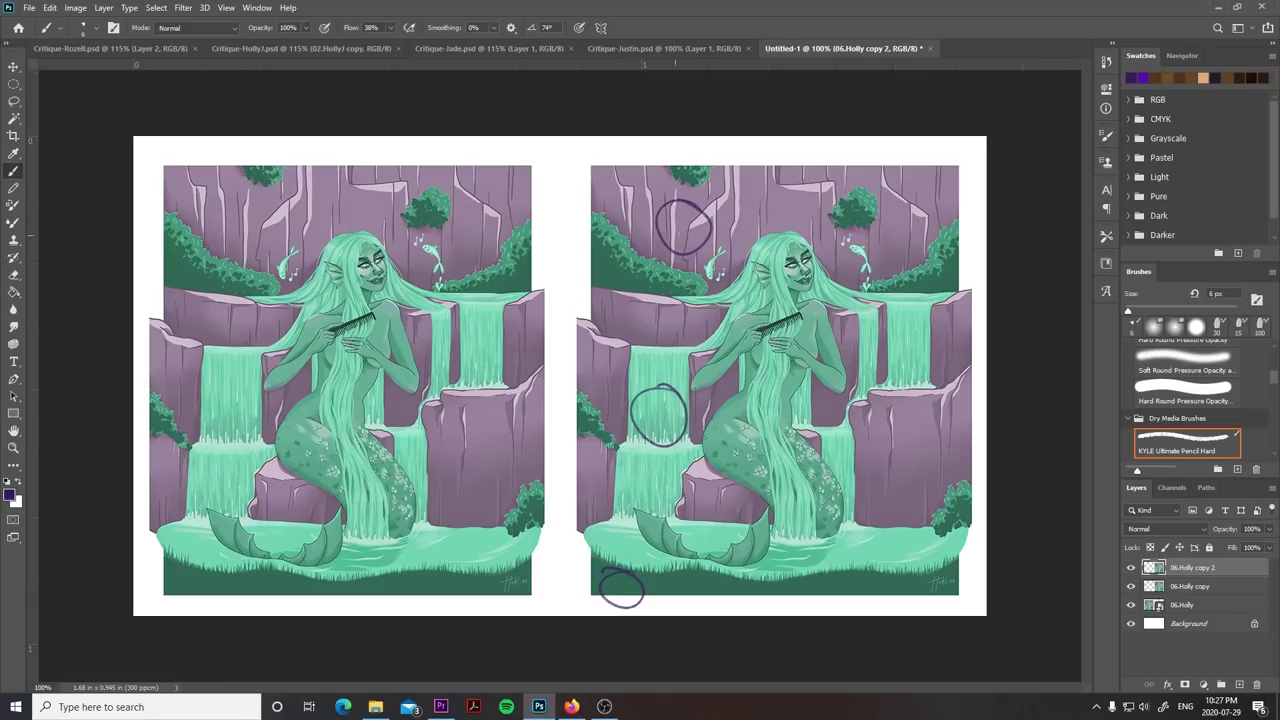
mouse_move(684, 198)
left_mouse_down()
mouse_move(658, 238)
mouse_move(704, 214)
left_mouse_up()
mouse_move(662, 376)
left_mouse_down()
mouse_move(628, 420)
mouse_move(688, 450)
left_mouse_up()
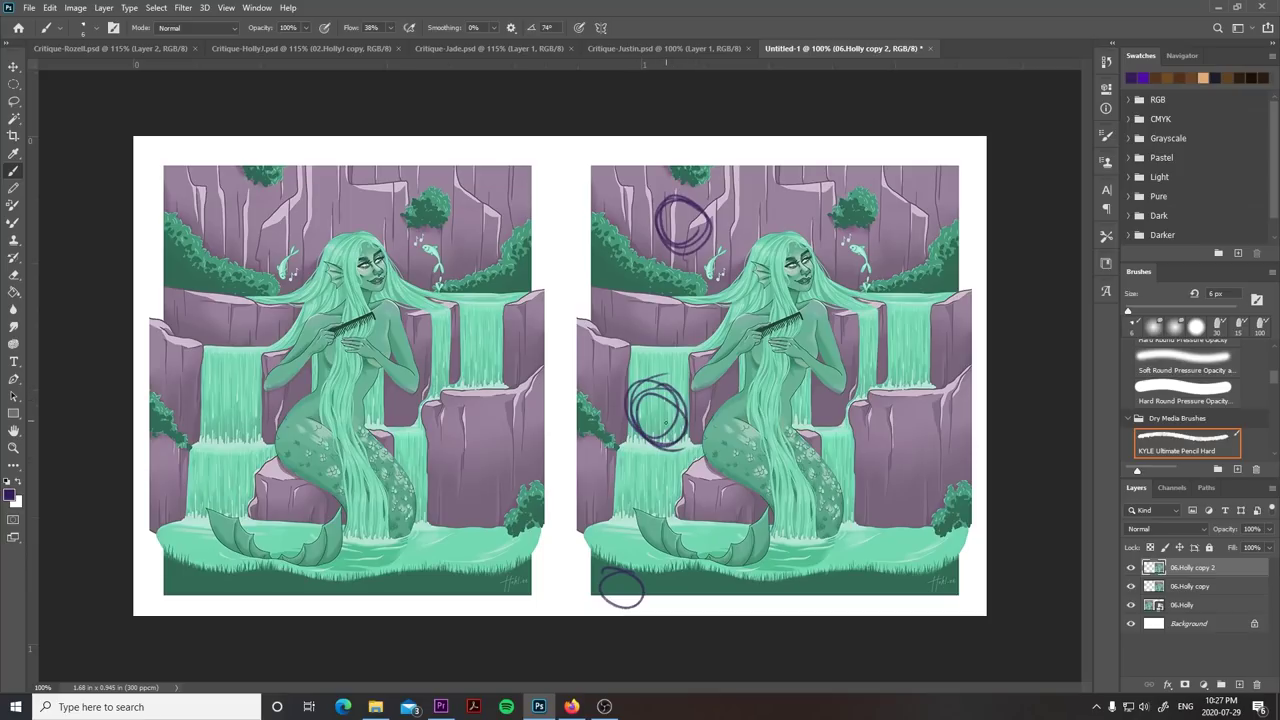
key("ctrl+z")
key("ctrl+z")
key("ctrl+z")
key("ctrl+z")
key("ctrl+z")
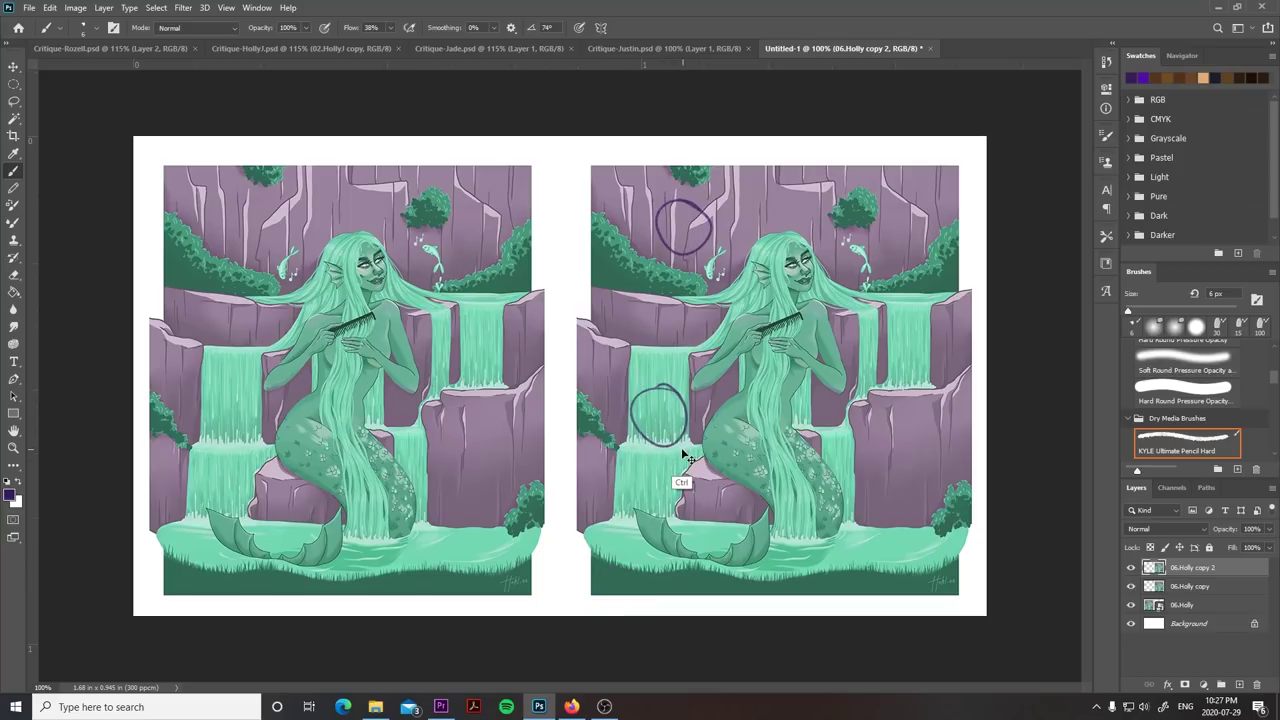
key("ctrl+z")
key("ctrl+z")
- Mark the cliff, the mermaid and the foreground on the second illustration one after another, undoing each mark
mouse_move(706, 192)
left_mouse_down()
mouse_move(700, 226)
mouse_move(722, 214)
left_mouse_up()
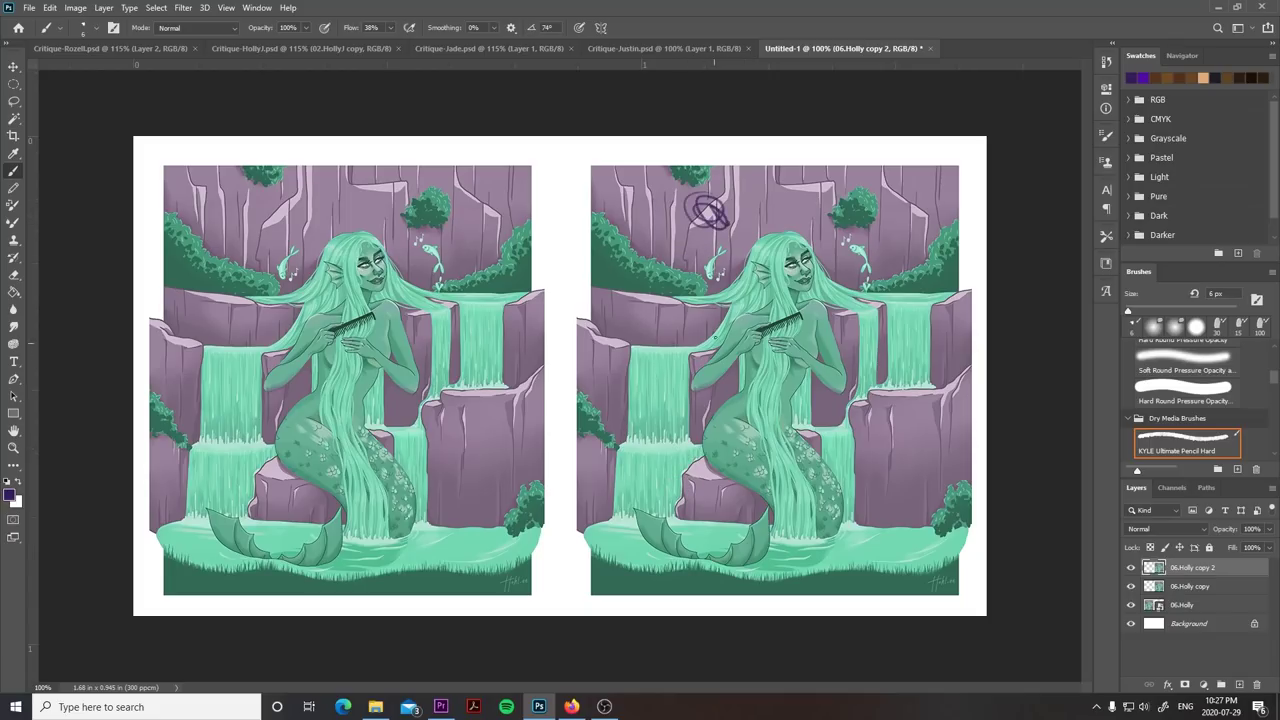
key("ctrl+z")
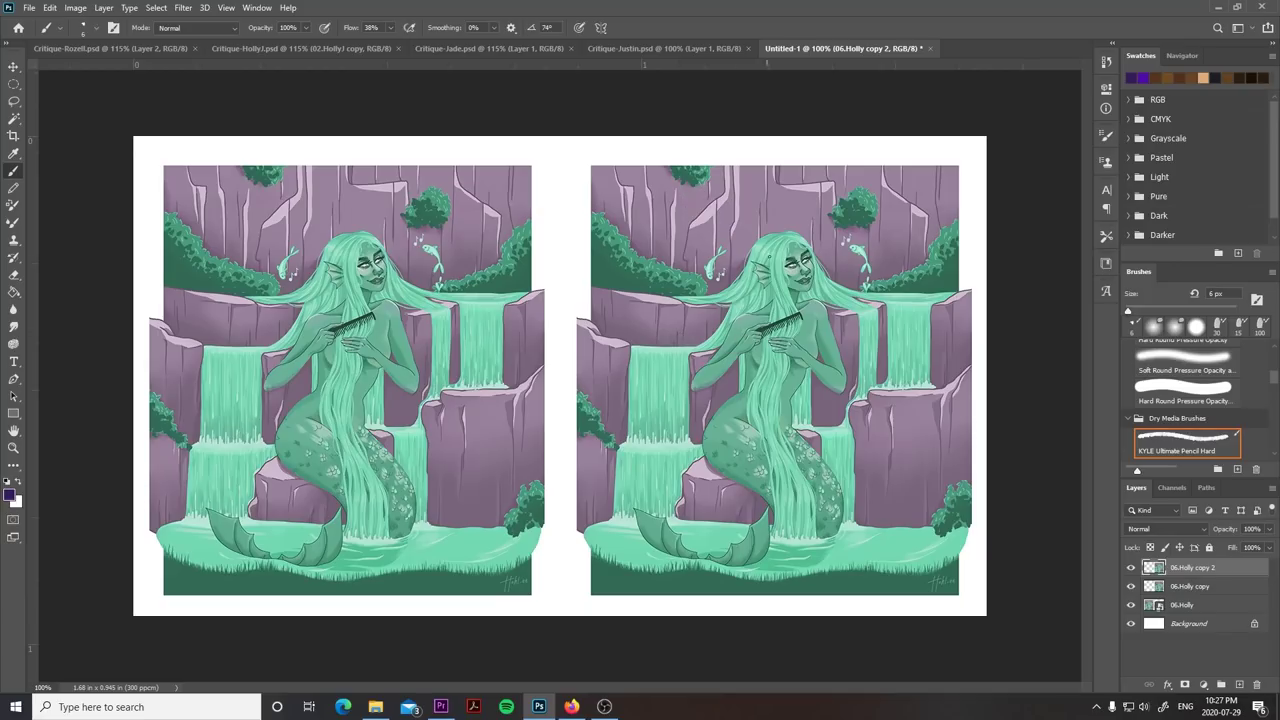
mouse_move(826, 236)
left_mouse_down()
mouse_move(742, 248)
mouse_move(859, 448)
mouse_move(822, 226)
left_mouse_up()
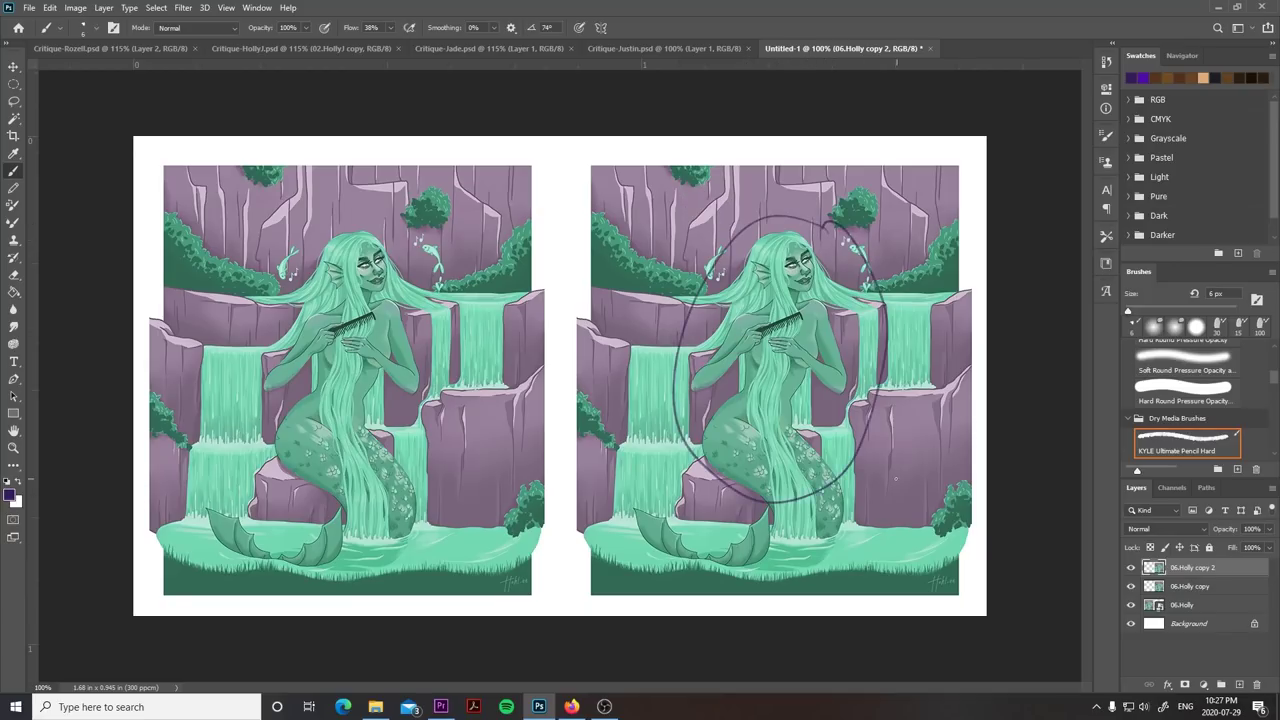
key("ctrl+z")
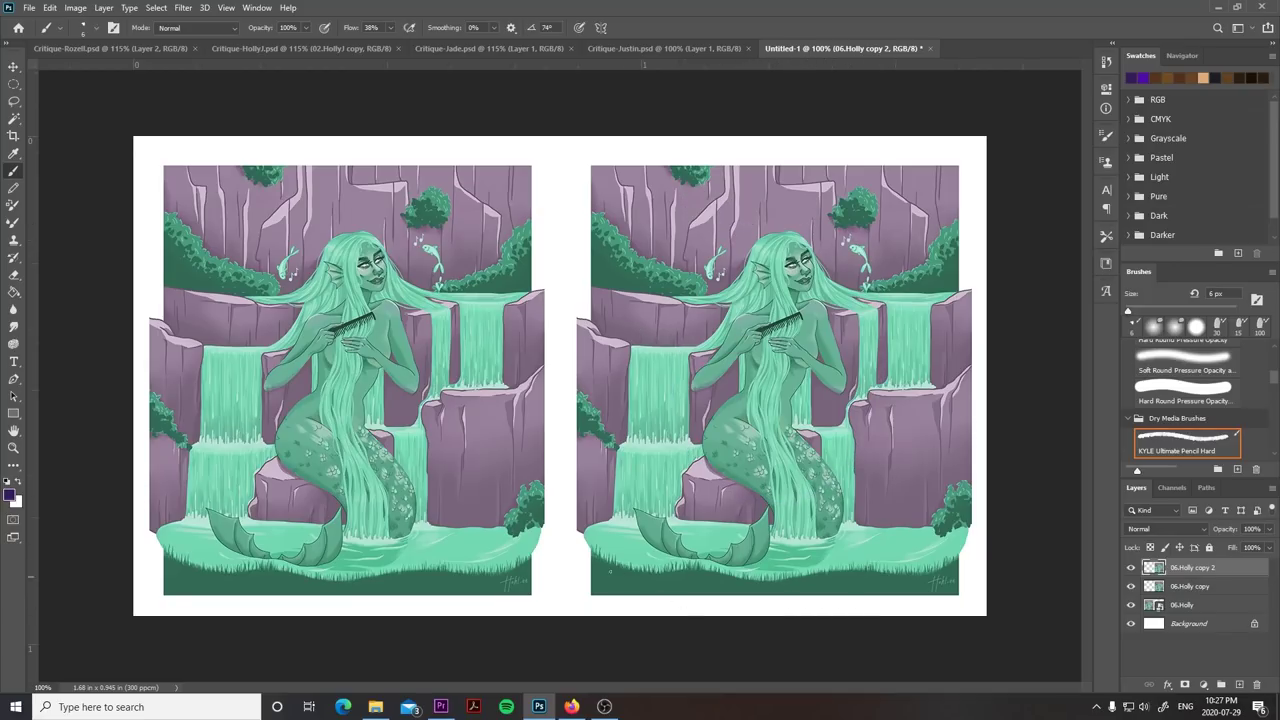
left_click_drag(575, 548, 675, 600)
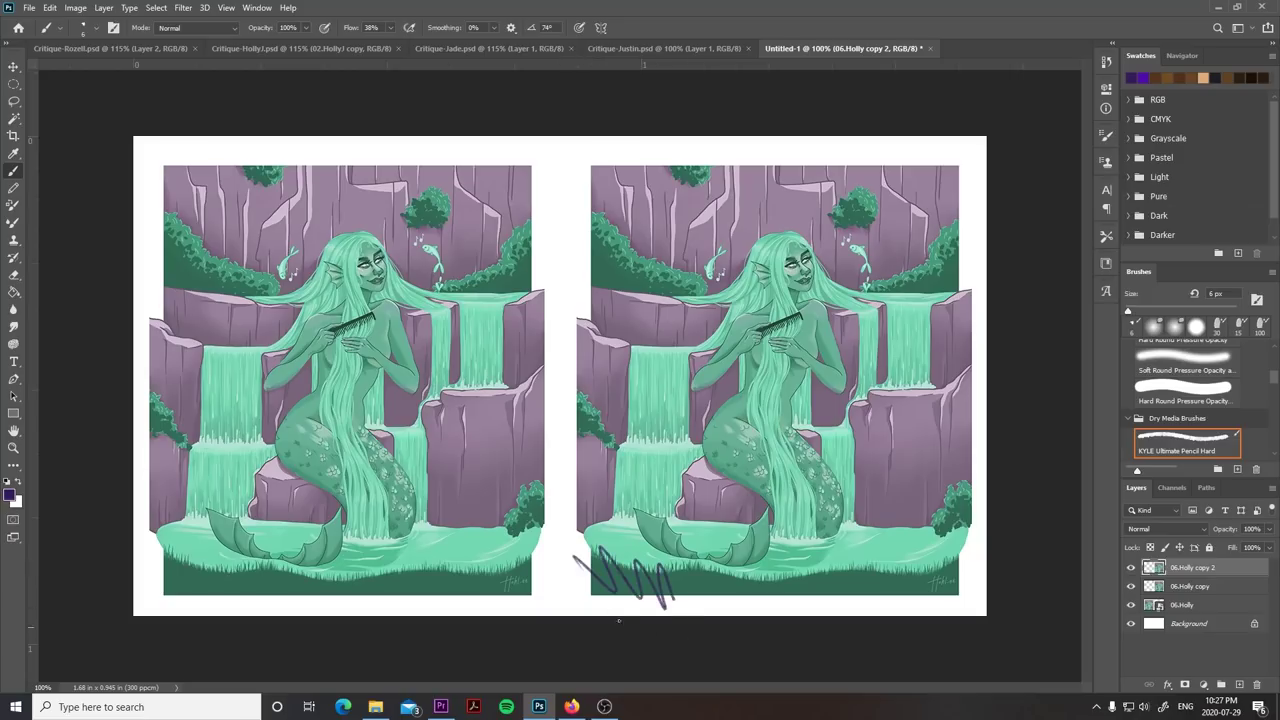
key("ctrl+z")
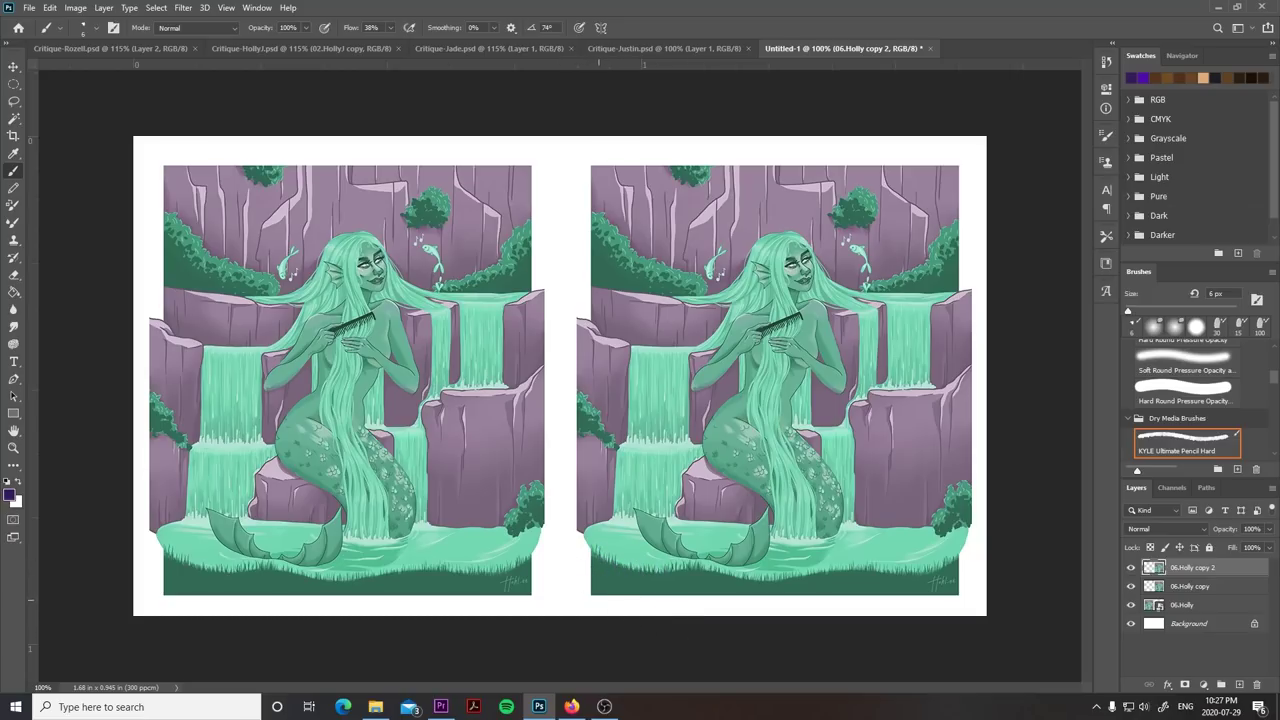
mouse_move(577, 515)
left_mouse_down()
mouse_move(630, 592)
mouse_move(650, 550)
mouse_move(666, 606)
mouse_move(829, 552)
left_mouse_up()
key("ctrl+z")
- Lasso the background cliffs and bushes of the second illustration, following the top of the mermaid's head and hair
key("ctrl+plus")
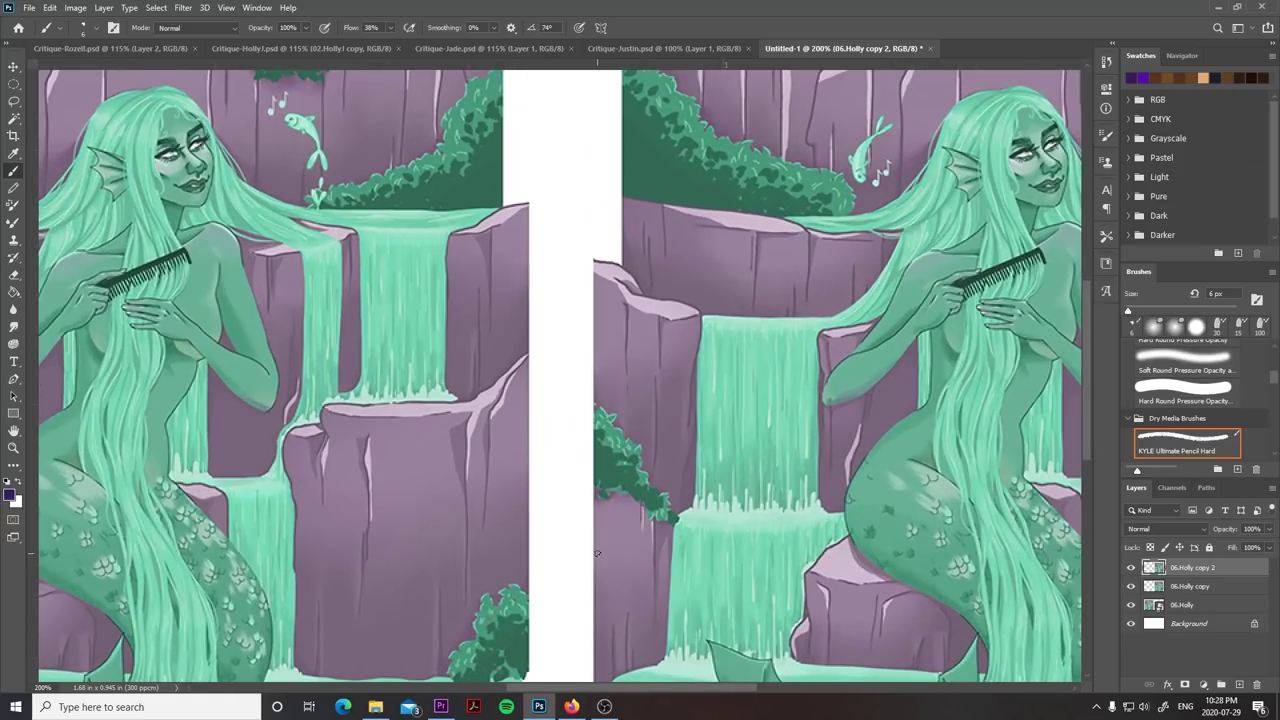
left_click_drag(597, 553, 252, 328)
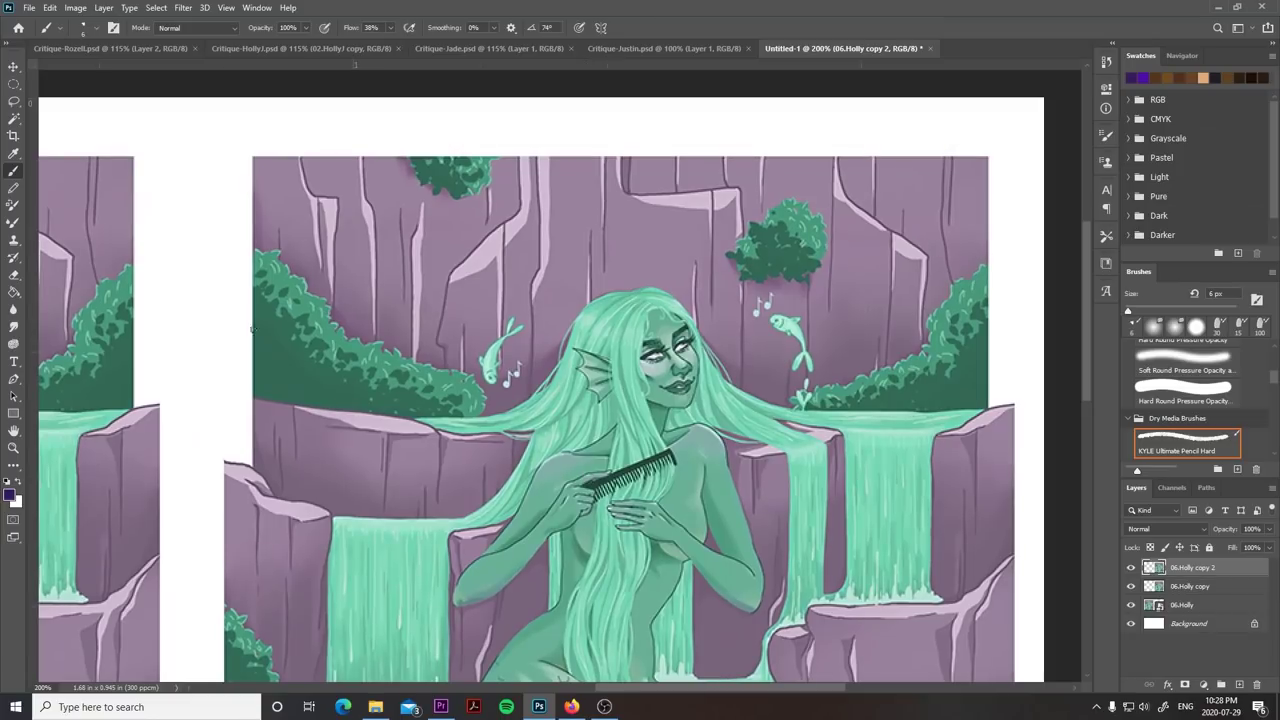
left_click(15, 103)
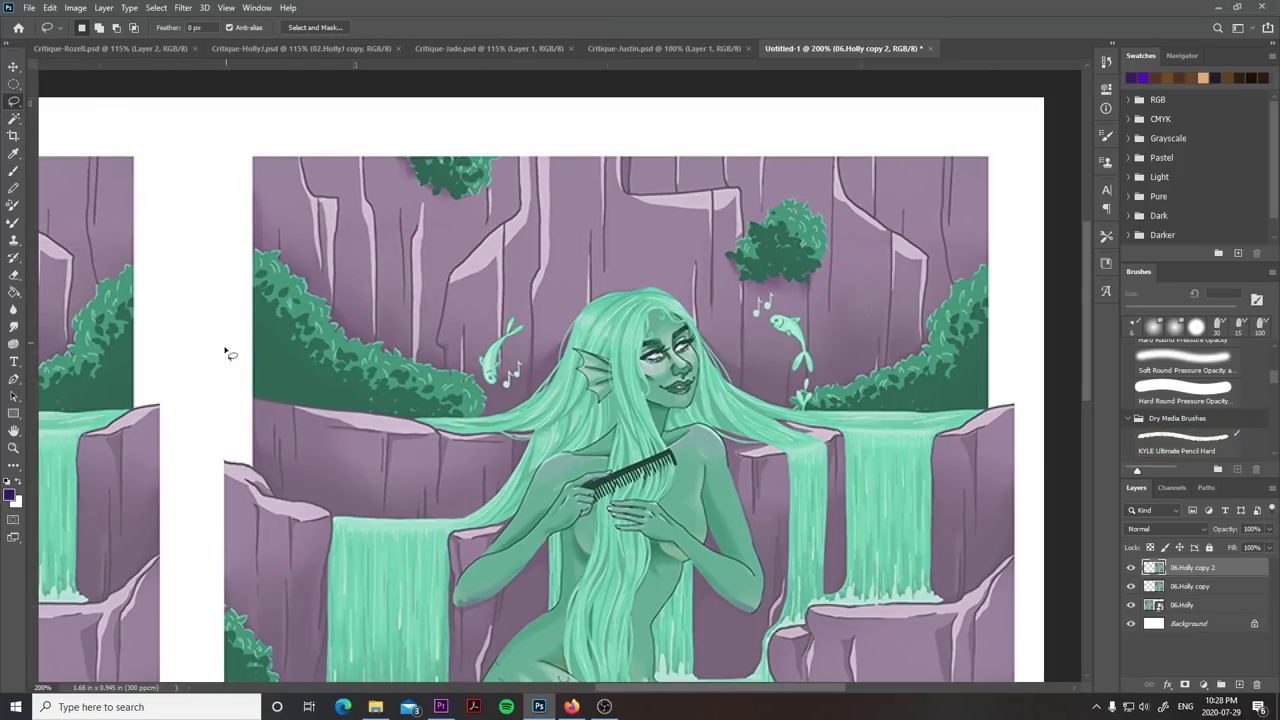
mouse_move(225, 364)
left_mouse_down()
mouse_move(215, 280)
mouse_move(239, 145)
mouse_move(285, 110)
mouse_move(496, 86)
mouse_move(789, 100)
mouse_move(986, 124)
mouse_move(1061, 185)
mouse_move(1048, 360)
mouse_move(1019, 407)
mouse_move(795, 410)
mouse_move(737, 387)
mouse_move(678, 305)
mouse_move(650, 294)
mouse_move(621, 292)
mouse_move(500, 416)
mouse_move(252, 399)
mouse_move(223, 358)
left_mouse_up()
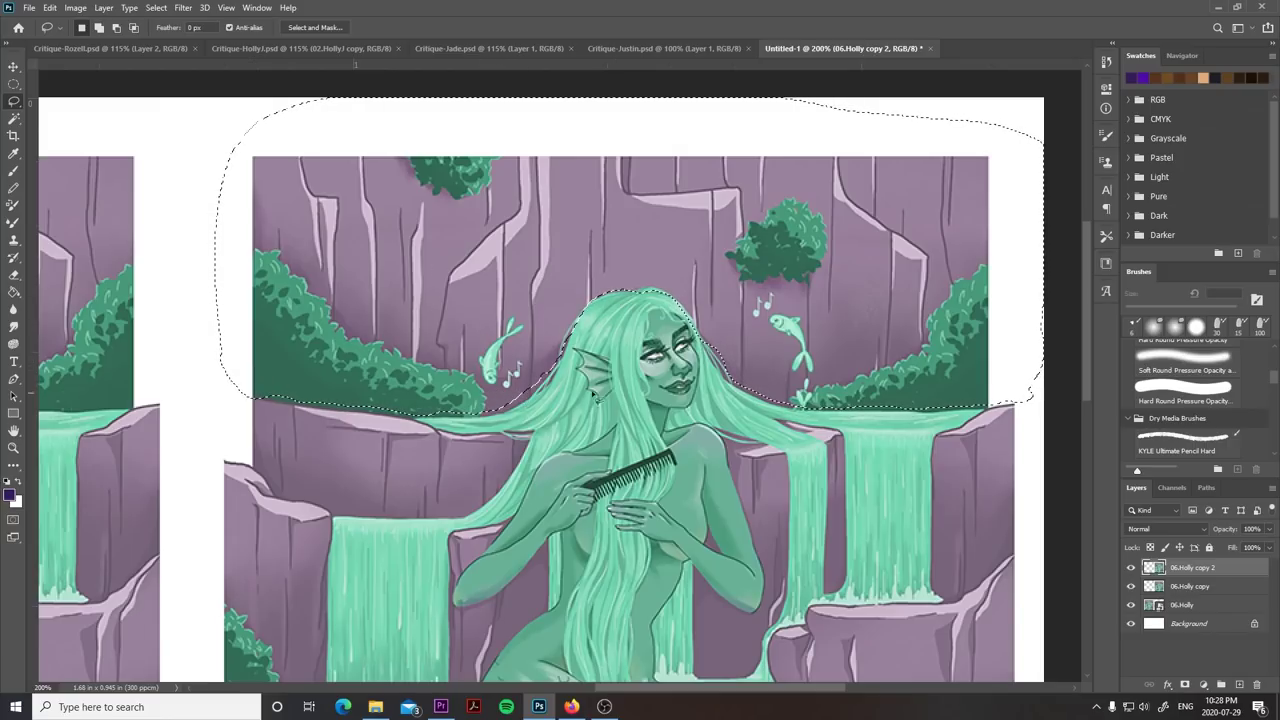
- Fade the selected background with Hue/Saturation, using a slight positive hue shift, saturation -14 and lightness +16, and deselect it
left_click(76, 8)
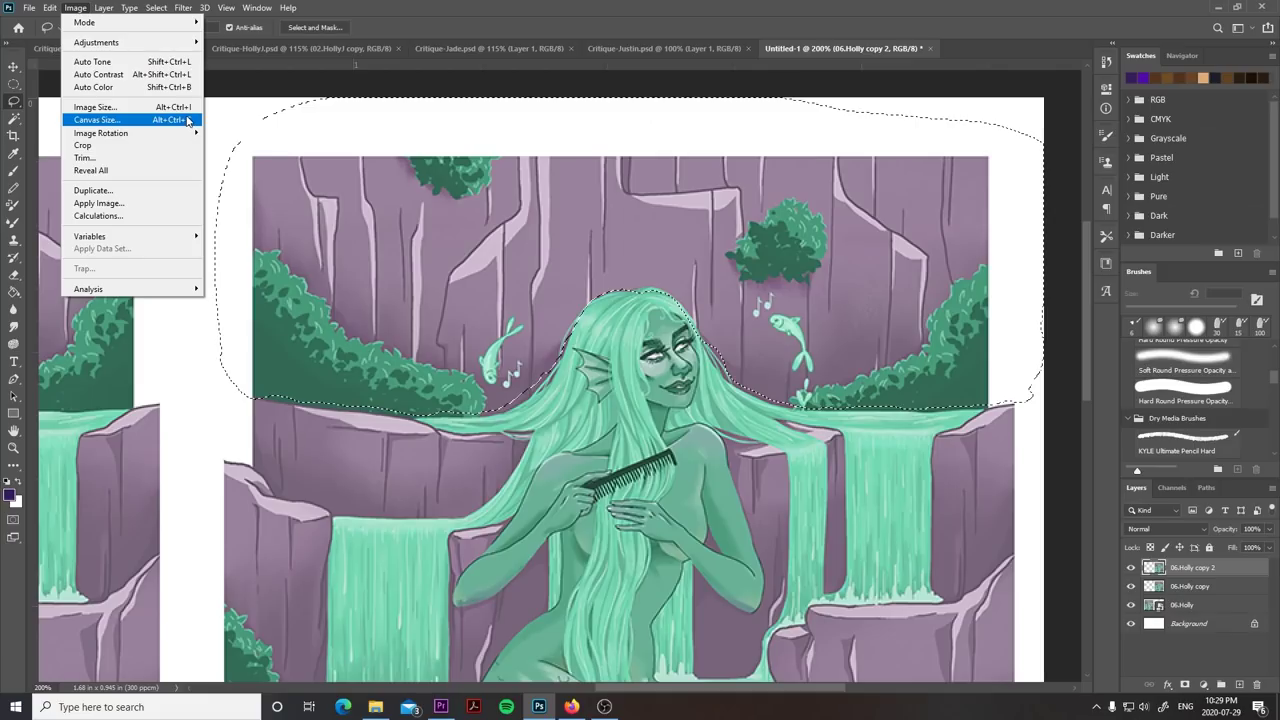
mouse_move(178, 42)
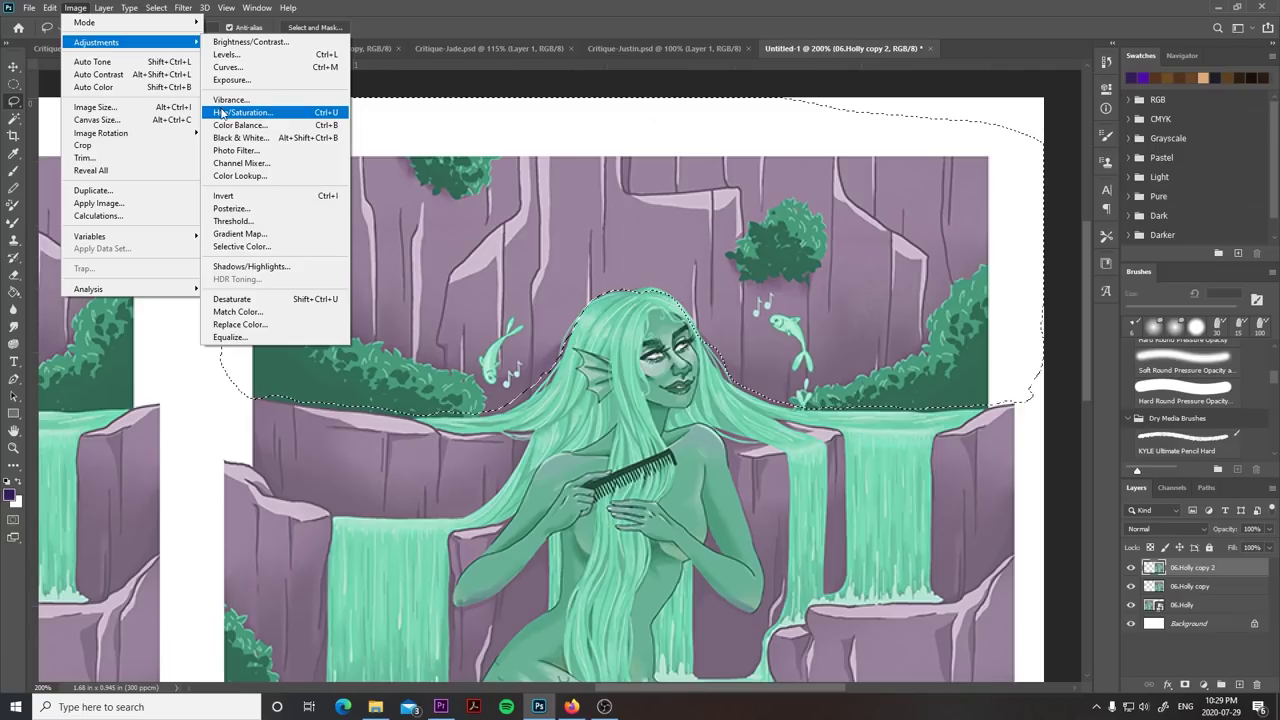
left_click(224, 113)
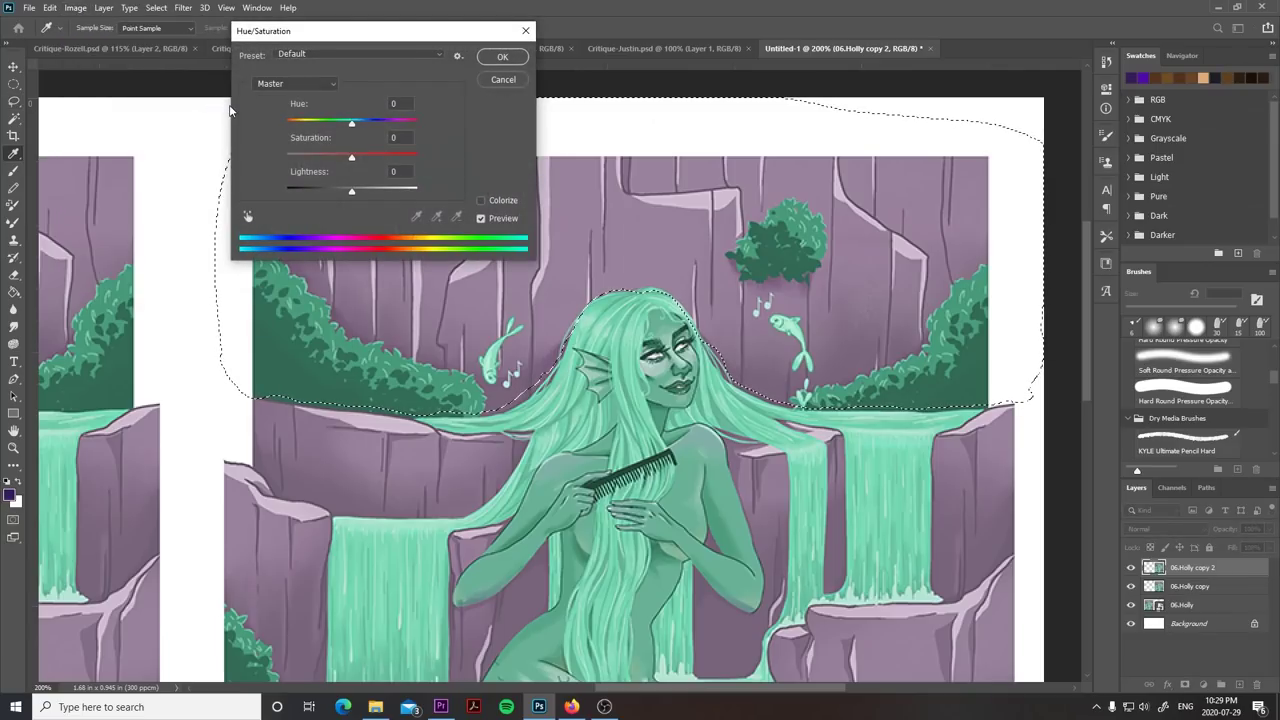
key("ctrl+minus")
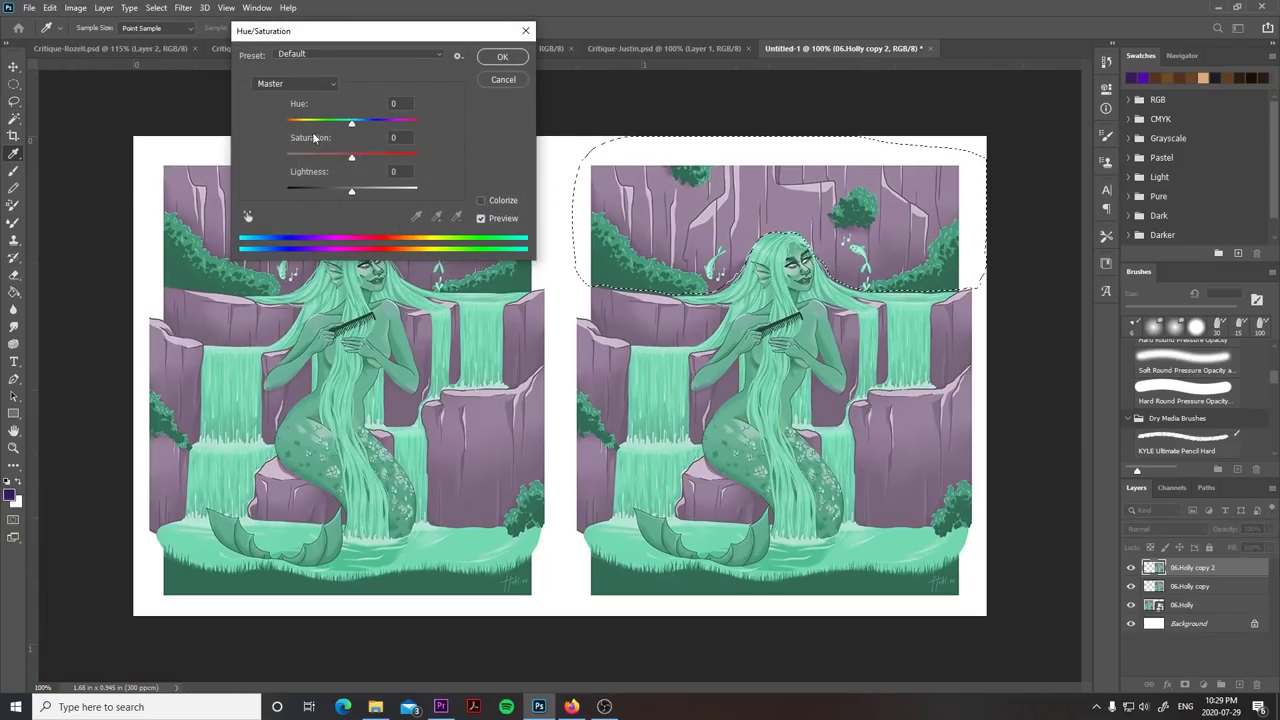
left_click_drag(349, 160, 364, 194)
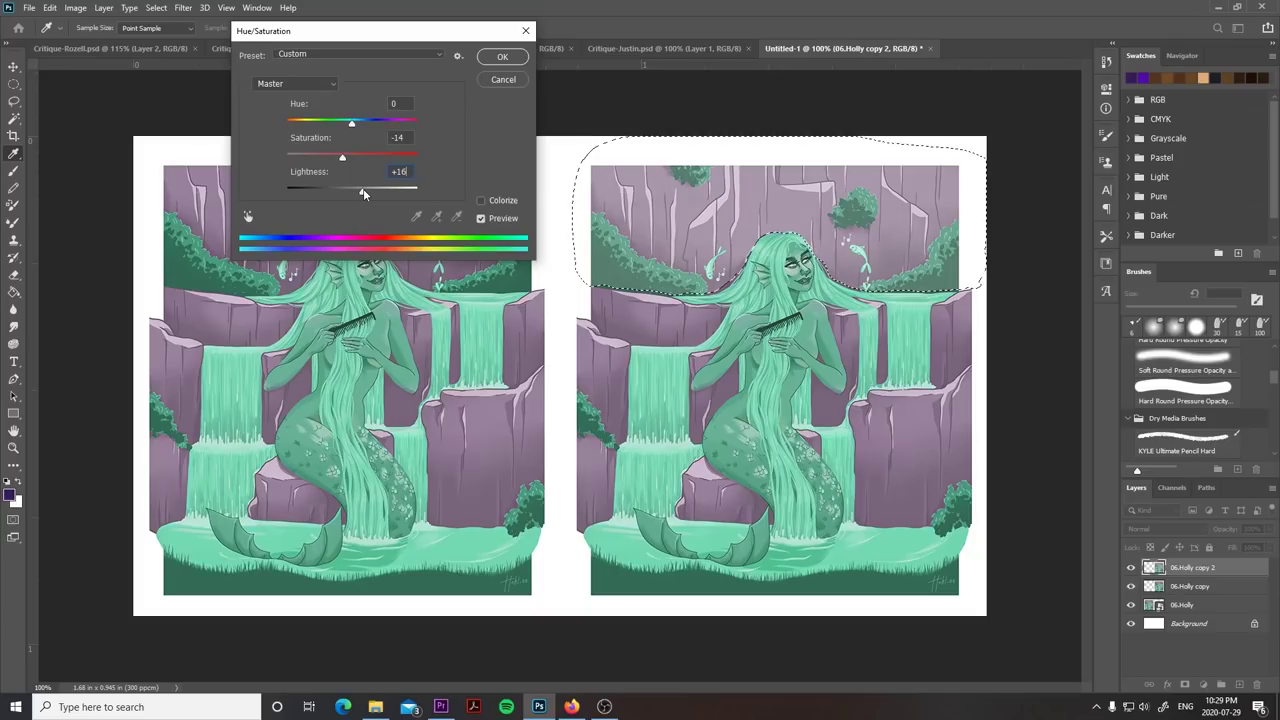
left_click_drag(352, 122, 362, 125)
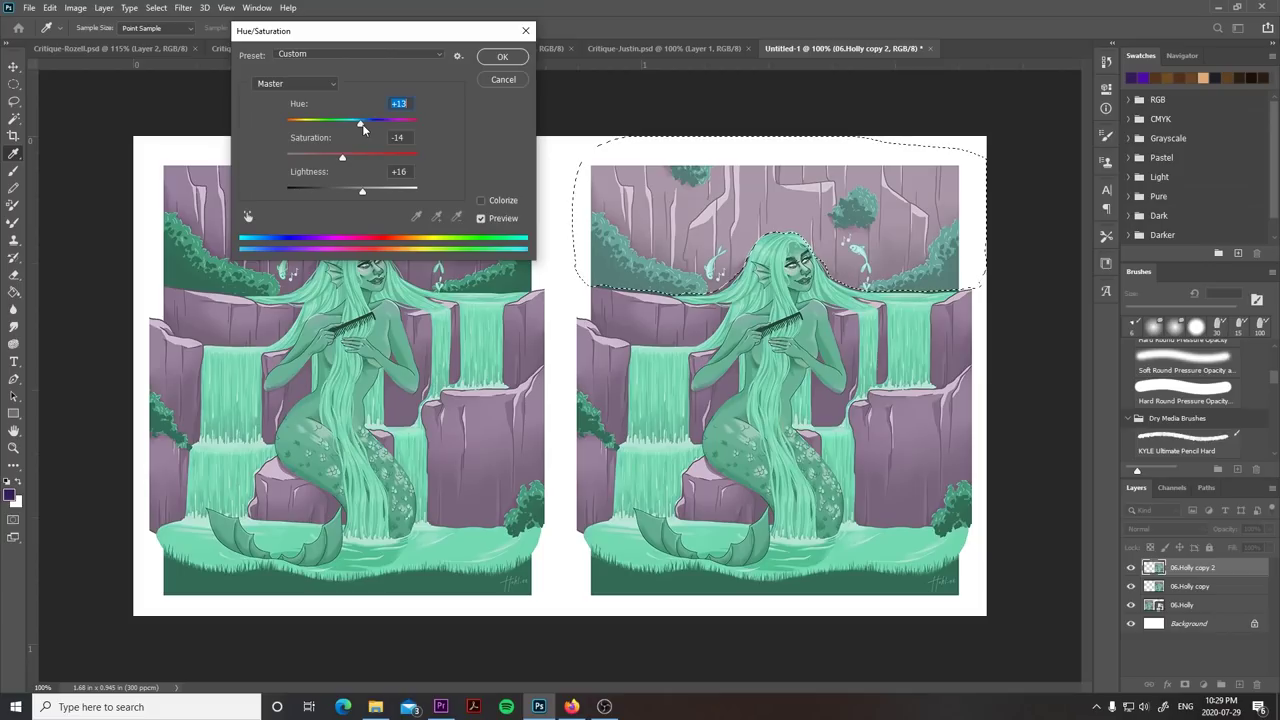
key("Up")
key("Up")
left_click(510, 59)
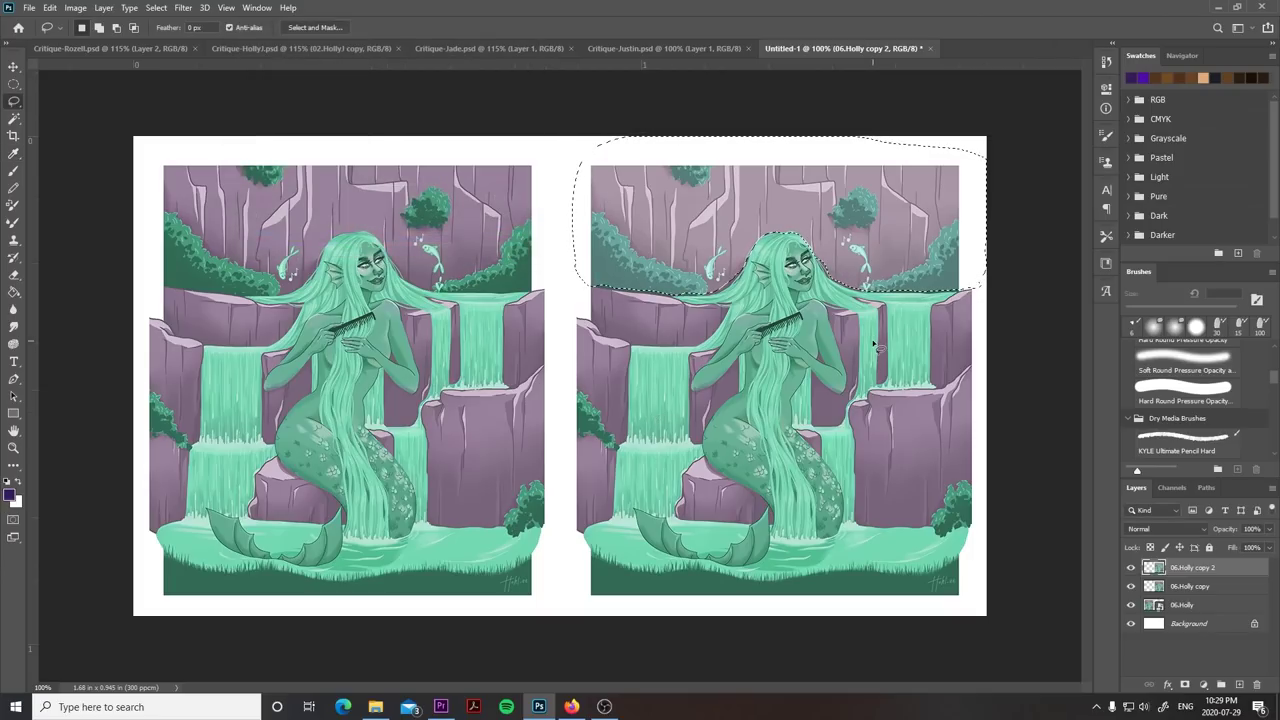
key("ctrl+d")
- Add a Black & White adjustment layer above the top artwork copy to view the illustration's values in greyscale
key("ctrl+plus")
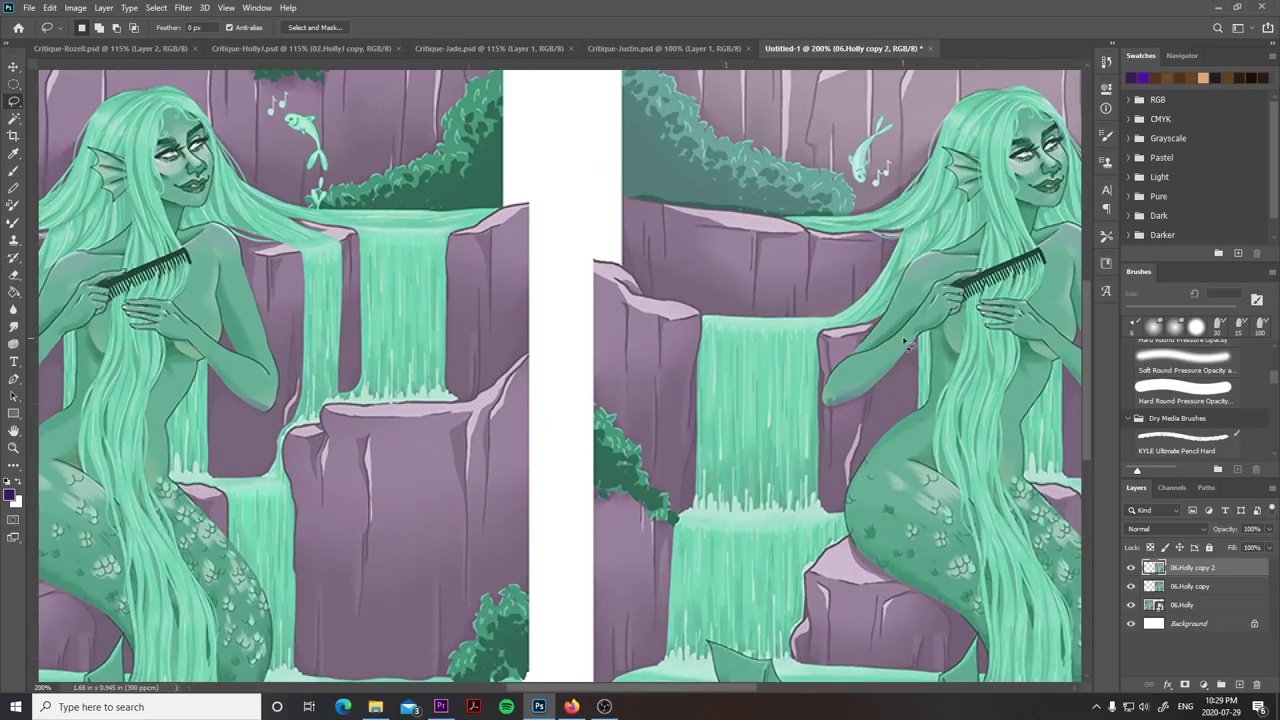
mouse_move(985, 402)
left_mouse_down()
mouse_move(685, 283)
mouse_move(655, 333)
mouse_move(698, 388)
left_mouse_up()
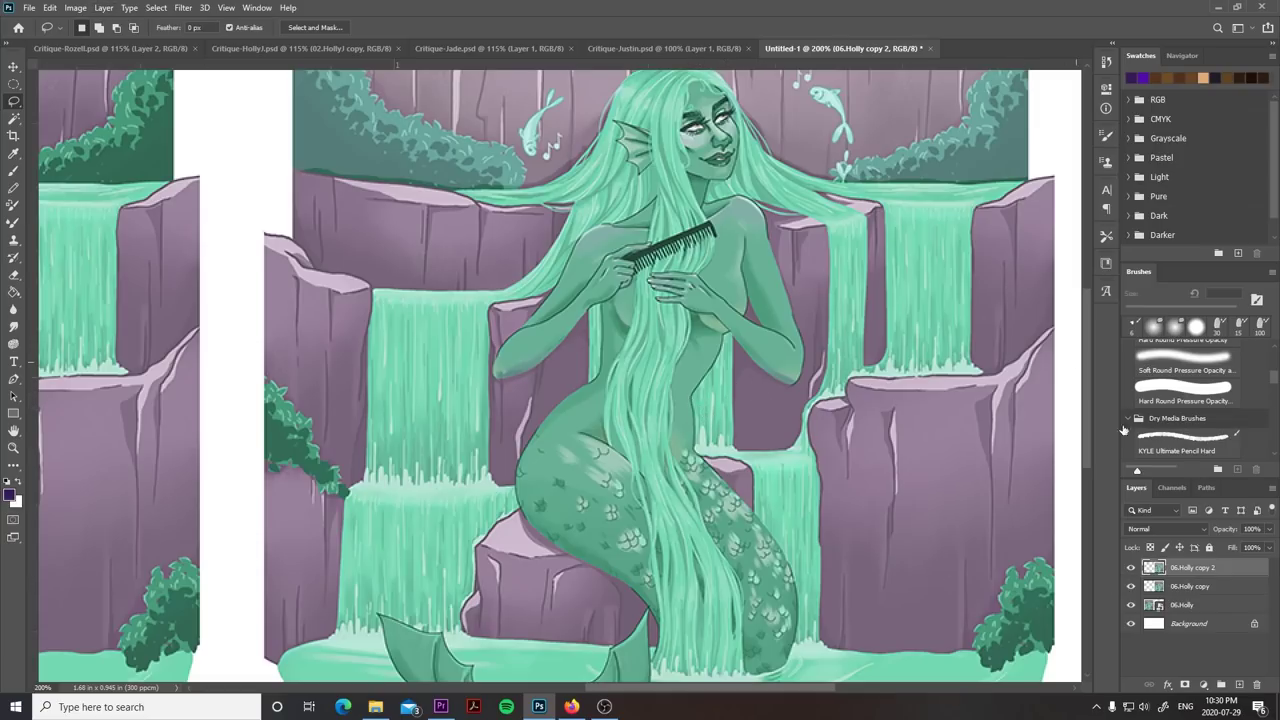
left_click(1203, 684)
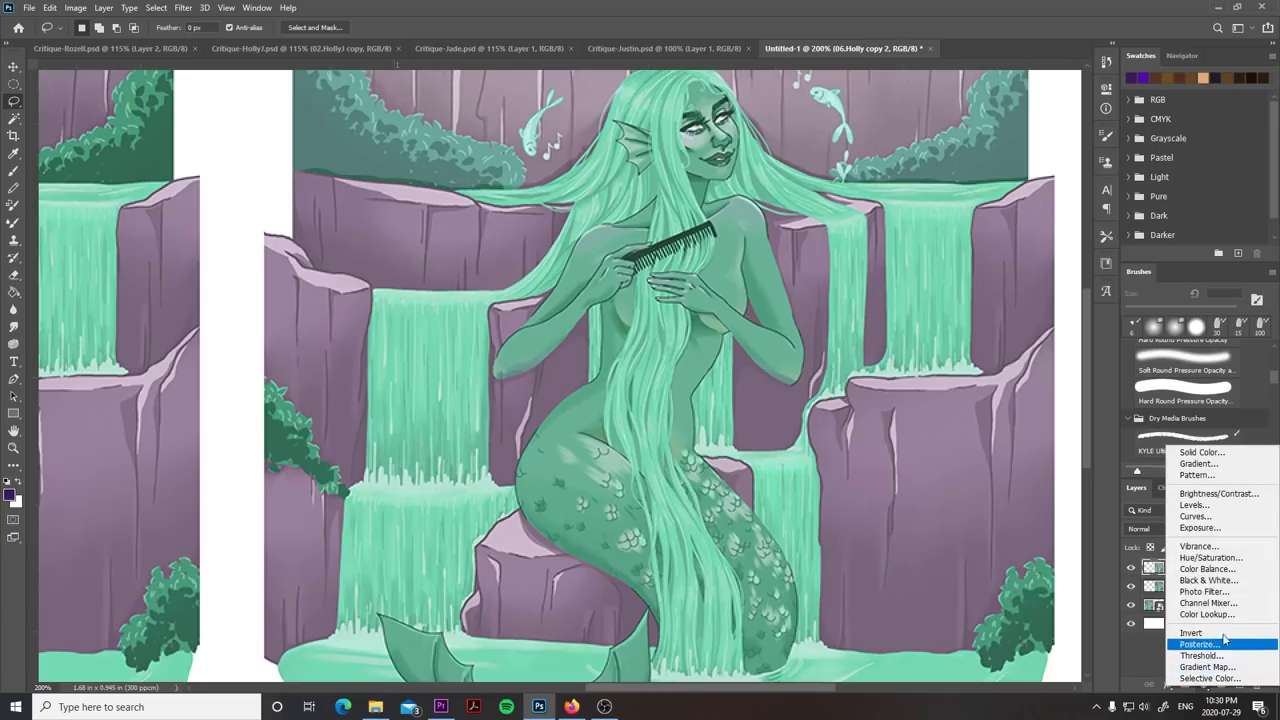
left_click(1237, 588)
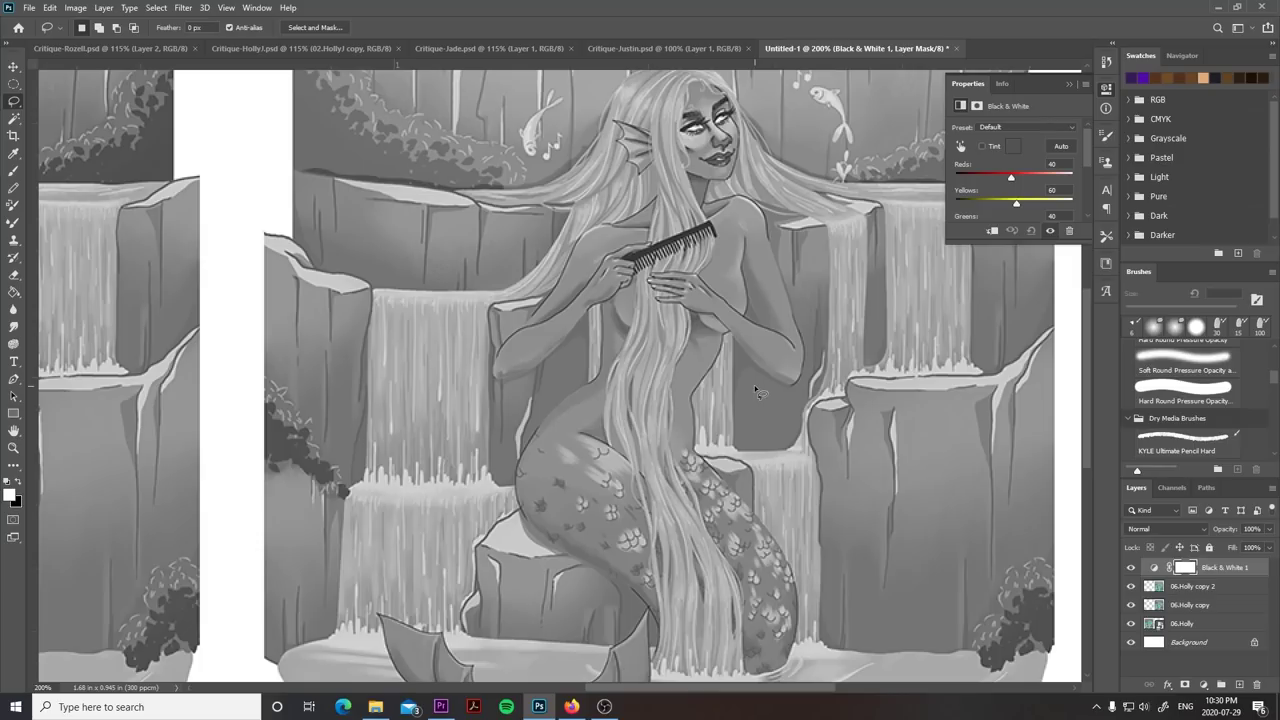
- Circle the dark bush, the comb, the face and the upper body on the top artwork copy, and undo the circles
left_click(13, 173)
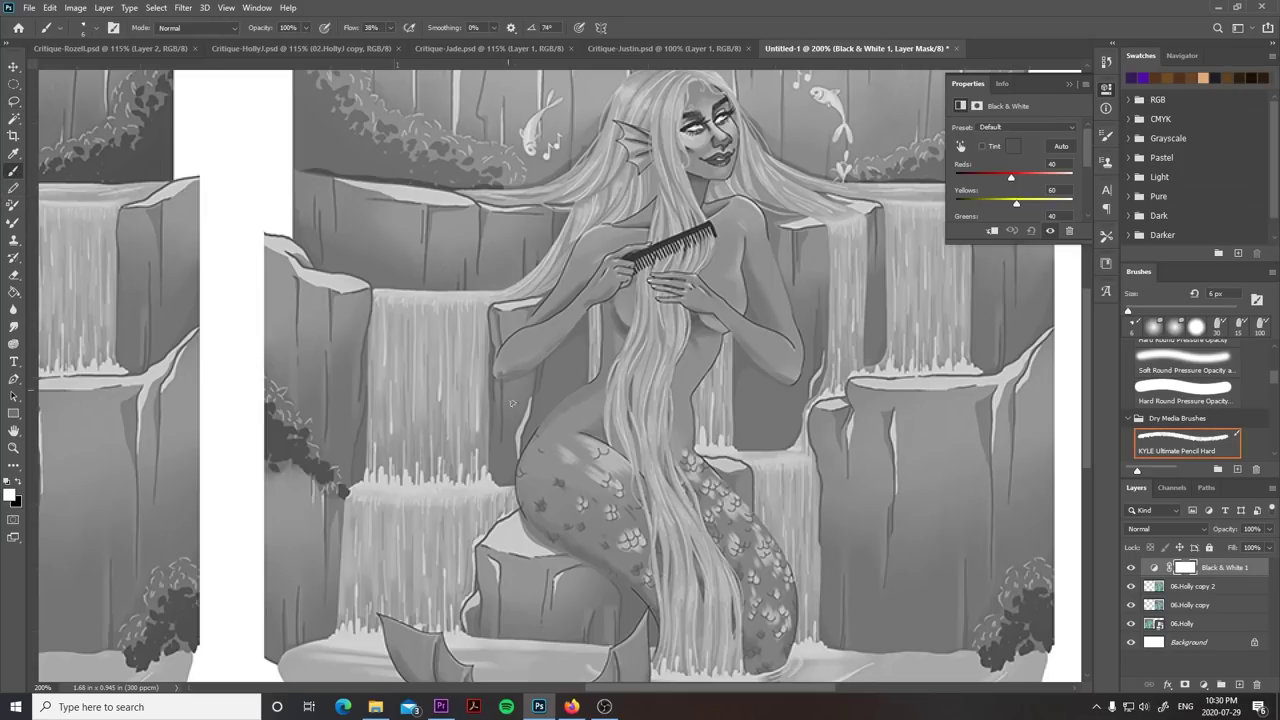
key("alt+[")
mouse_move(332, 398)
left_mouse_down()
mouse_move(234, 403)
mouse_move(340, 480)
mouse_move(292, 545)
left_mouse_up()
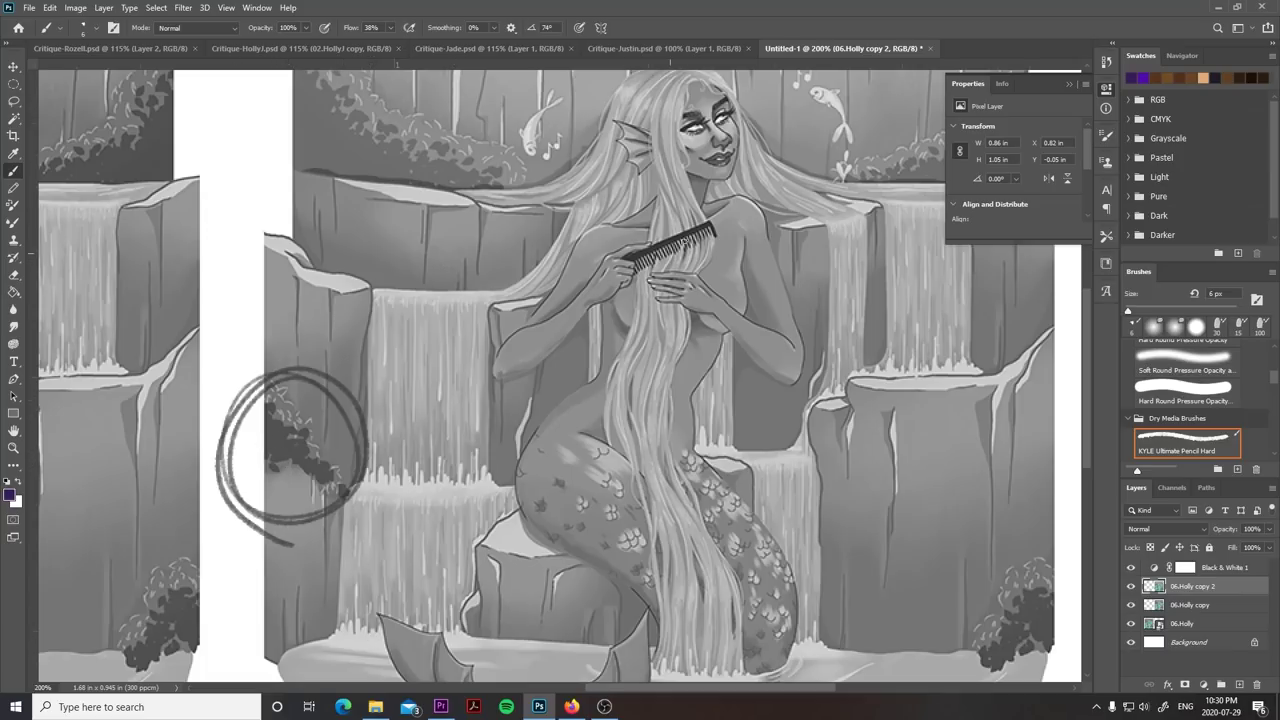
mouse_move(683, 241)
left_mouse_down()
mouse_move(612, 262)
mouse_move(728, 232)
left_mouse_up()
left_click_drag(730, 185, 742, 97)
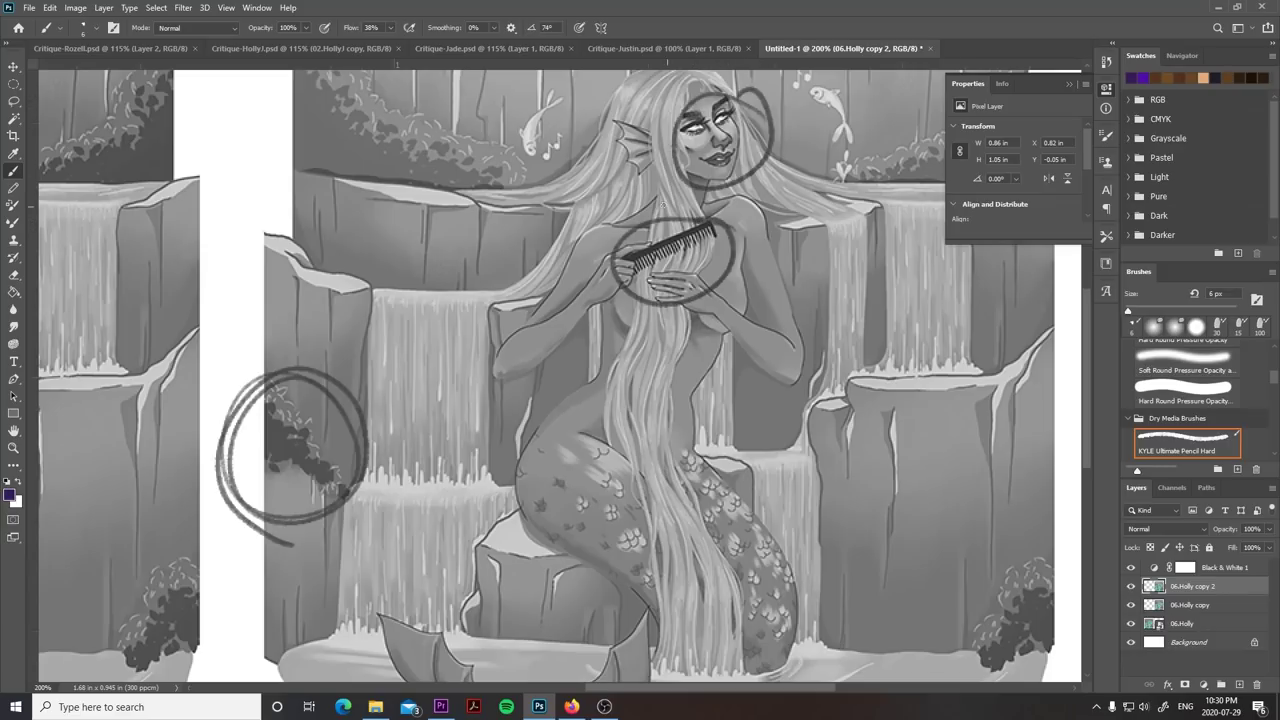
key("ctrl+z")
key("ctrl+z")
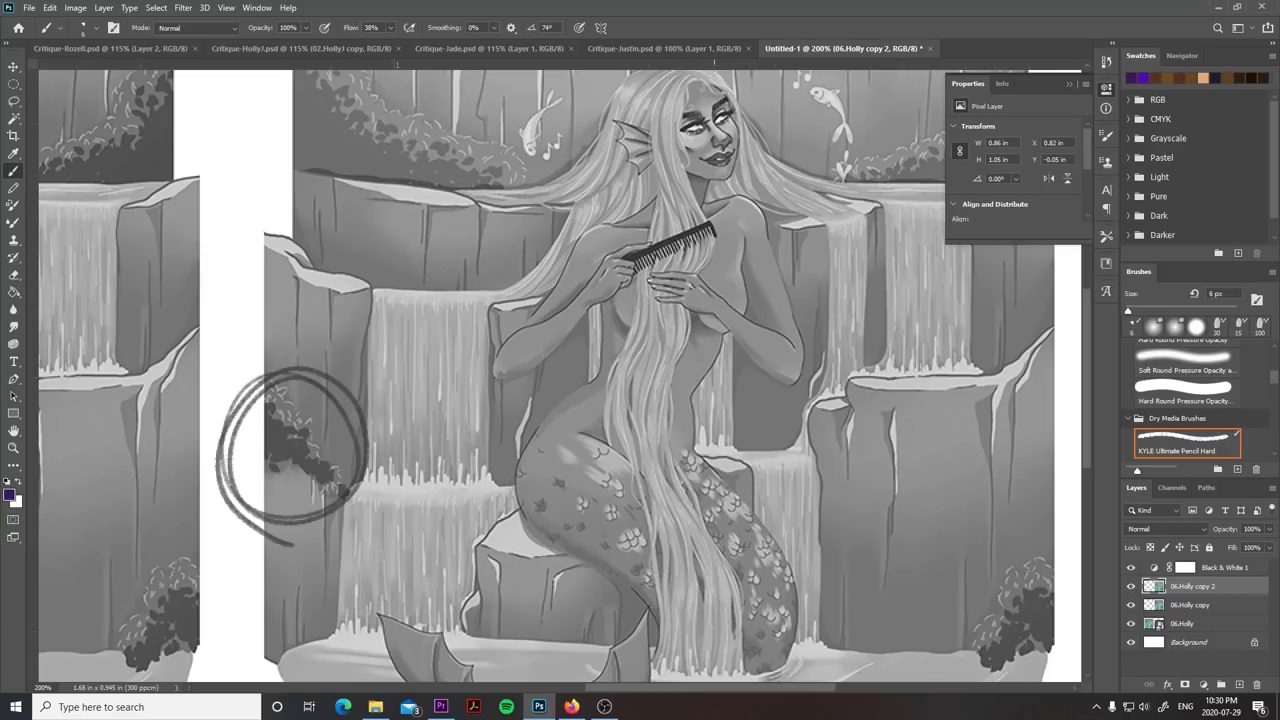
key("ctrl+z")
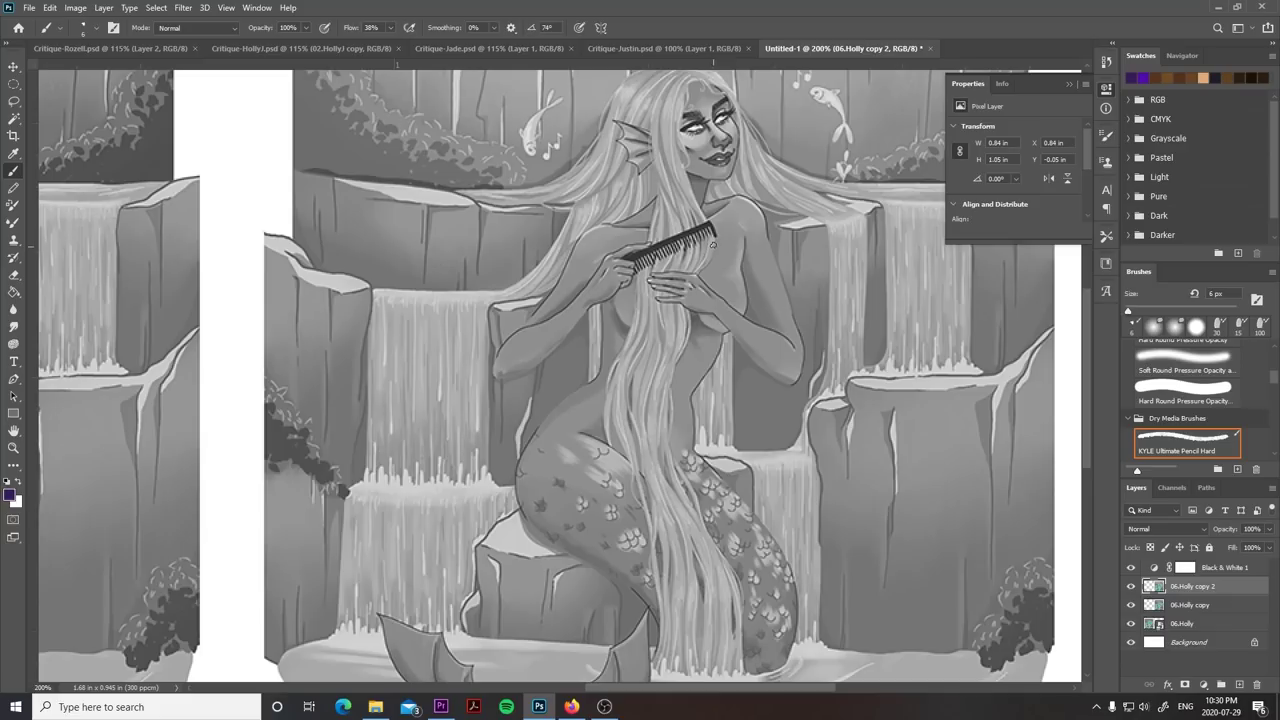
mouse_move(753, 118)
left_mouse_down()
mouse_move(575, 232)
mouse_move(590, 165)
mouse_move(791, 173)
left_mouse_up()
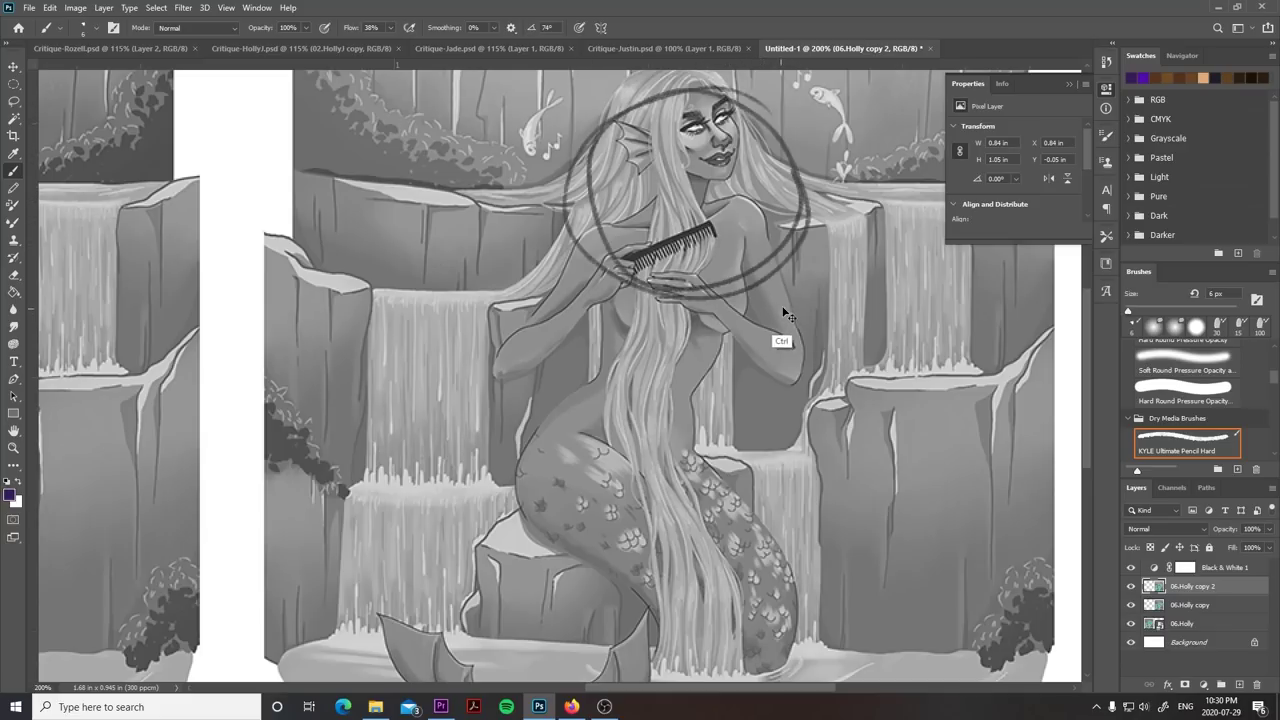
key("ctrl+z")
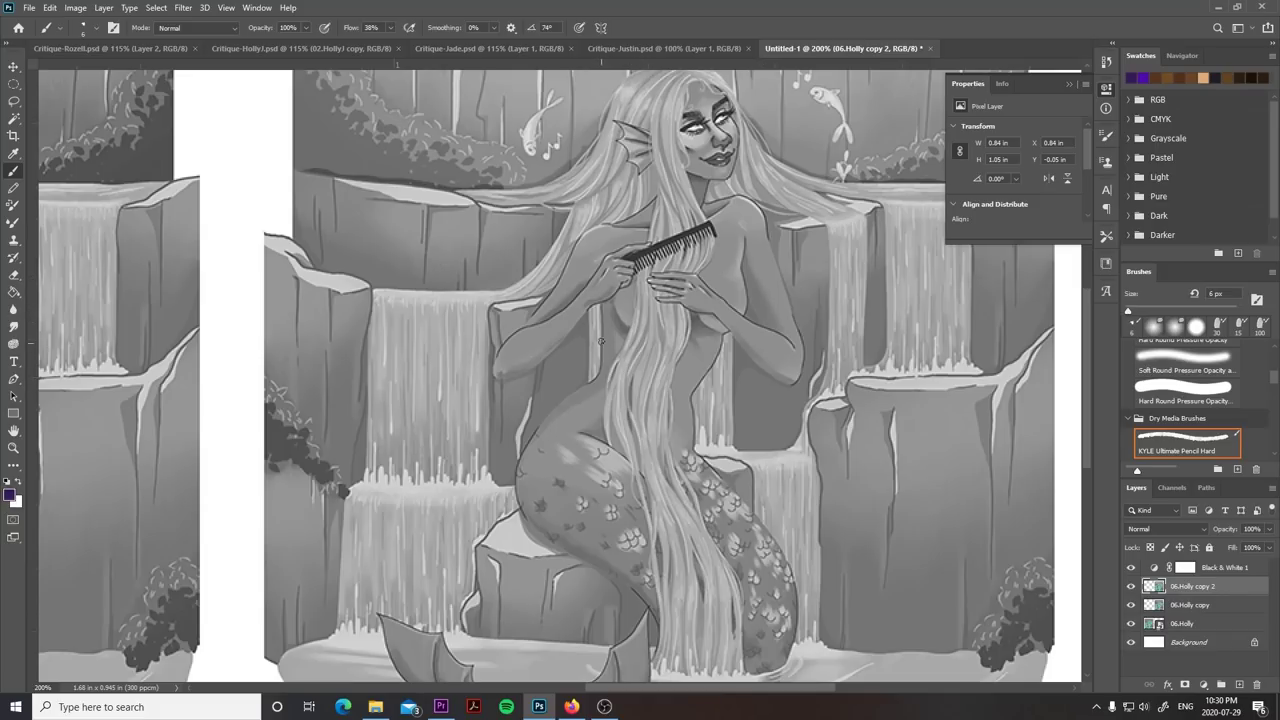
- Outline the gaps and rock edges around the mermaid's arms and waist on the greyscale view, and undo the marks
mouse_move(588, 320)
left_mouse_down()
mouse_move(583, 376)
mouse_move(527, 422)
mouse_move(584, 368)
mouse_move(589, 314)
mouse_move(531, 377)
mouse_move(489, 381)
mouse_move(552, 300)
left_mouse_up()
left_click_drag(739, 346, 730, 450)
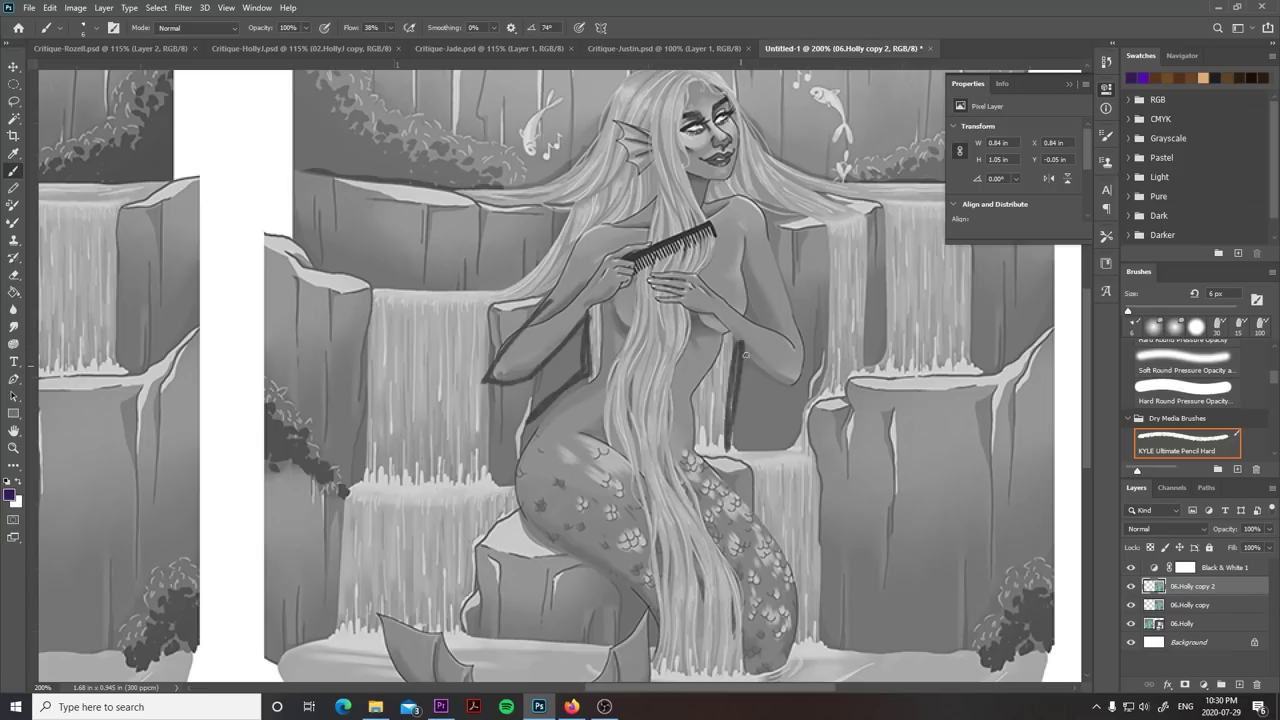
left_click_drag(822, 388, 808, 298)
key("ctrl+z")
key("ctrl+z")
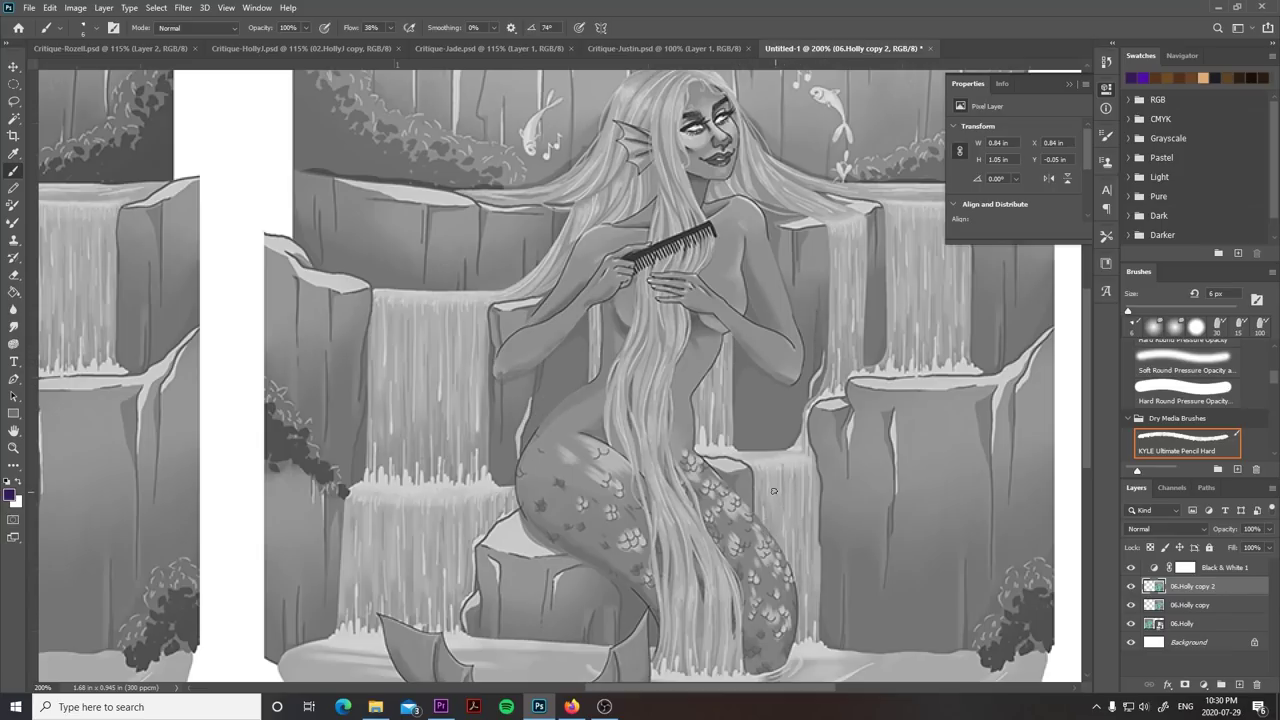
key("ctrl+z")
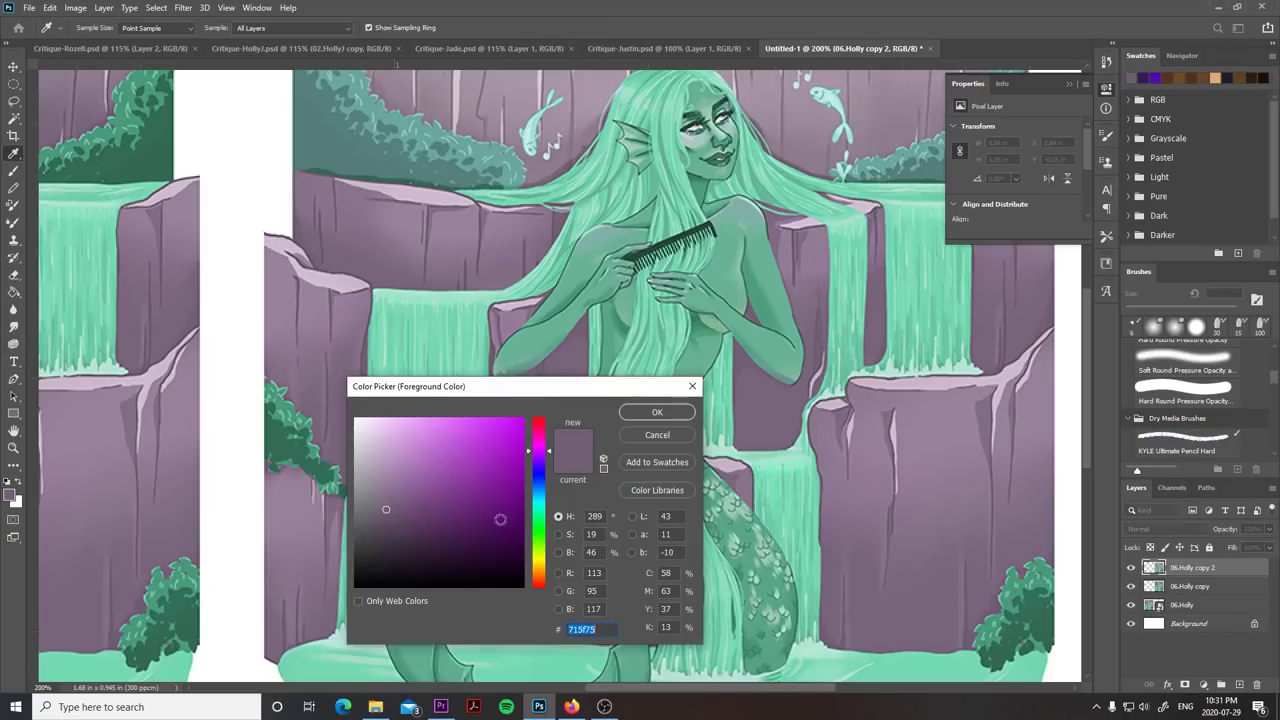
- Pick a darker muted purple as the foreground colour
left_click(9, 494)
type("6f5f75")
left_click(389, 525)
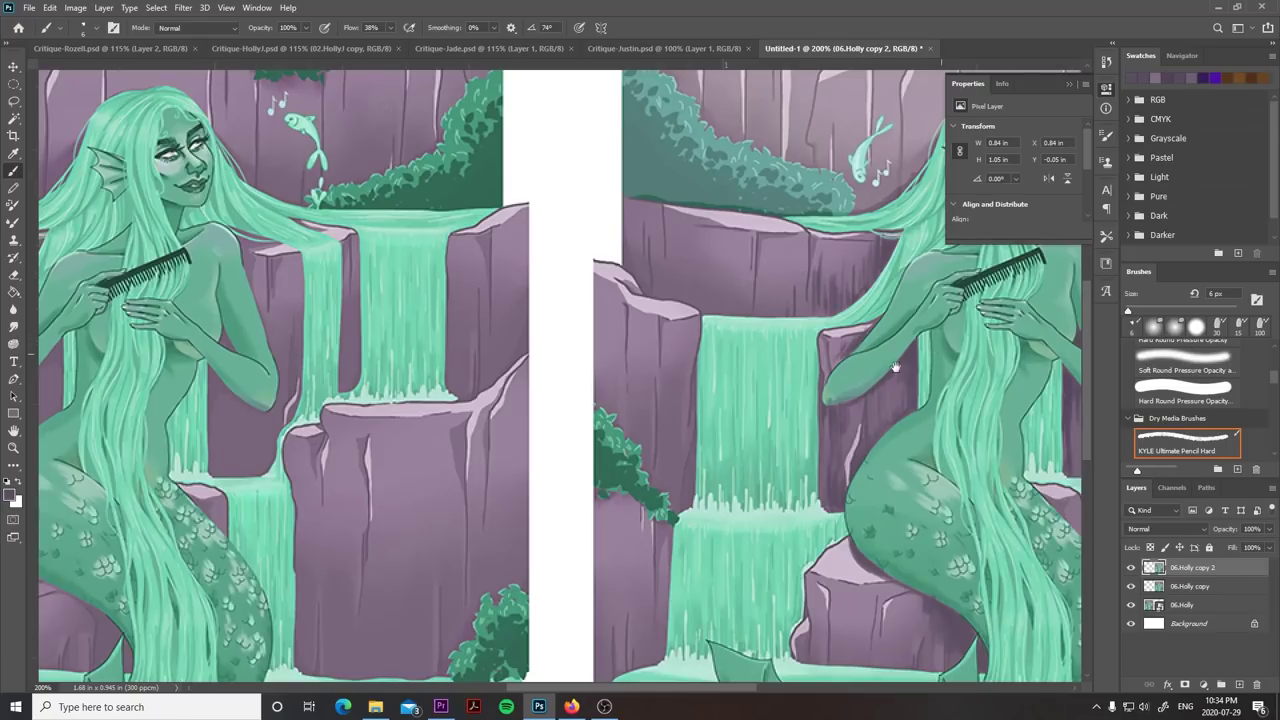
- Lasso the background cliffs and bushes of the second illustration, following the ledge line and the top of the mermaid's hair
left_click_drag(896, 367, 481, 566)
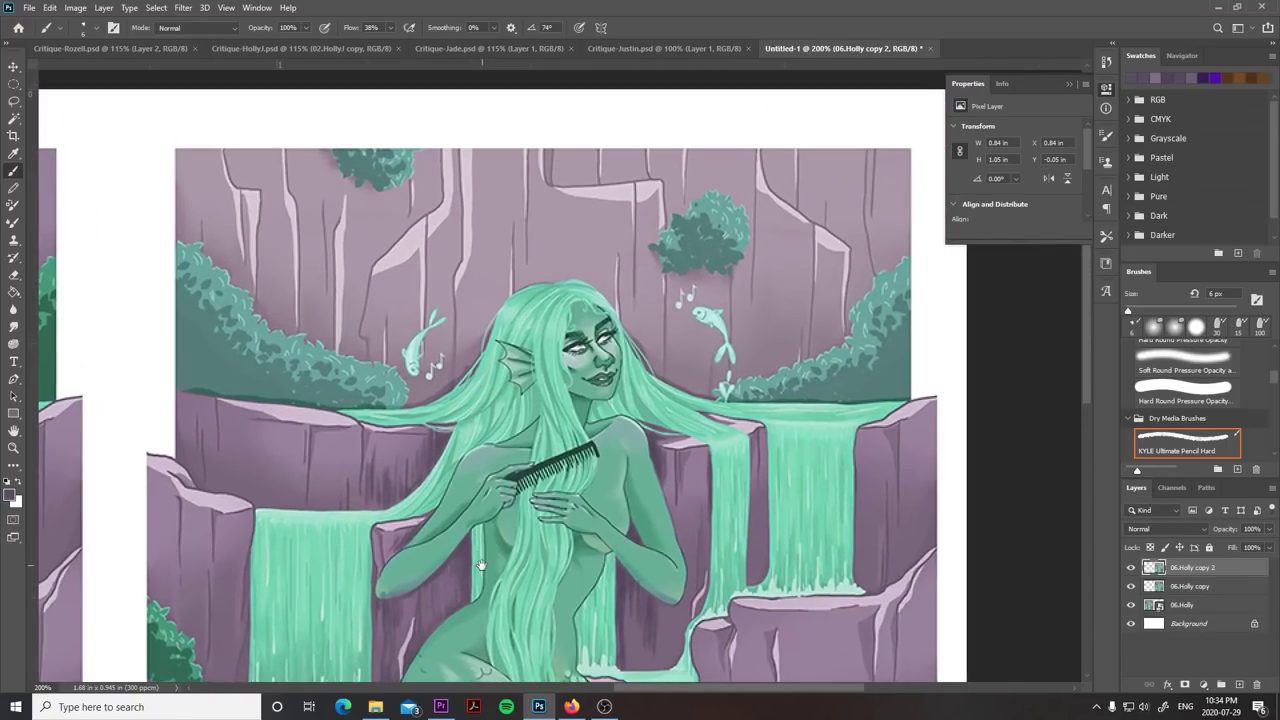
left_click(14, 101)
left_click(174, 389)
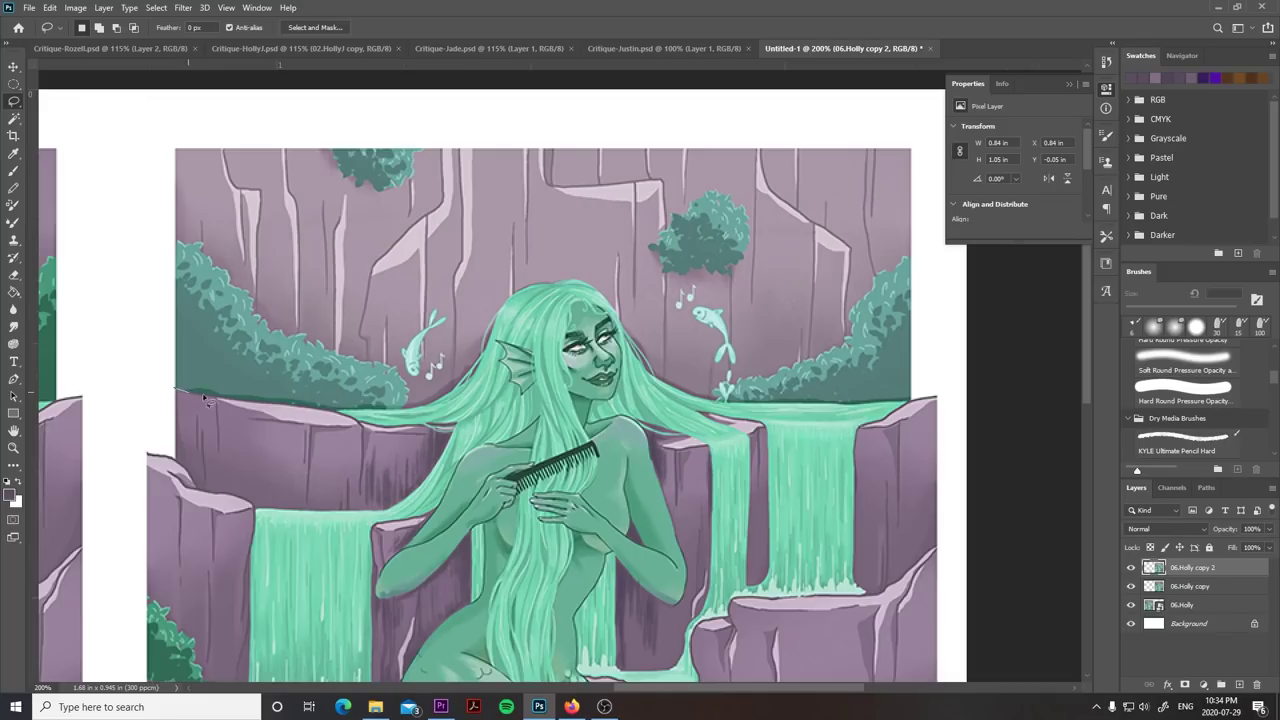
mouse_move(206, 399)
left_mouse_down()
mouse_move(338, 407)
mouse_move(438, 395)
mouse_move(467, 377)
mouse_move(508, 302)
mouse_move(555, 281)
mouse_move(611, 299)
mouse_move(663, 374)
mouse_move(698, 397)
mouse_move(914, 400)
mouse_move(972, 314)
mouse_move(995, 128)
mouse_move(380, 76)
mouse_move(193, 81)
mouse_move(134, 212)
mouse_move(156, 380)
mouse_move(192, 398)
left_mouse_up()
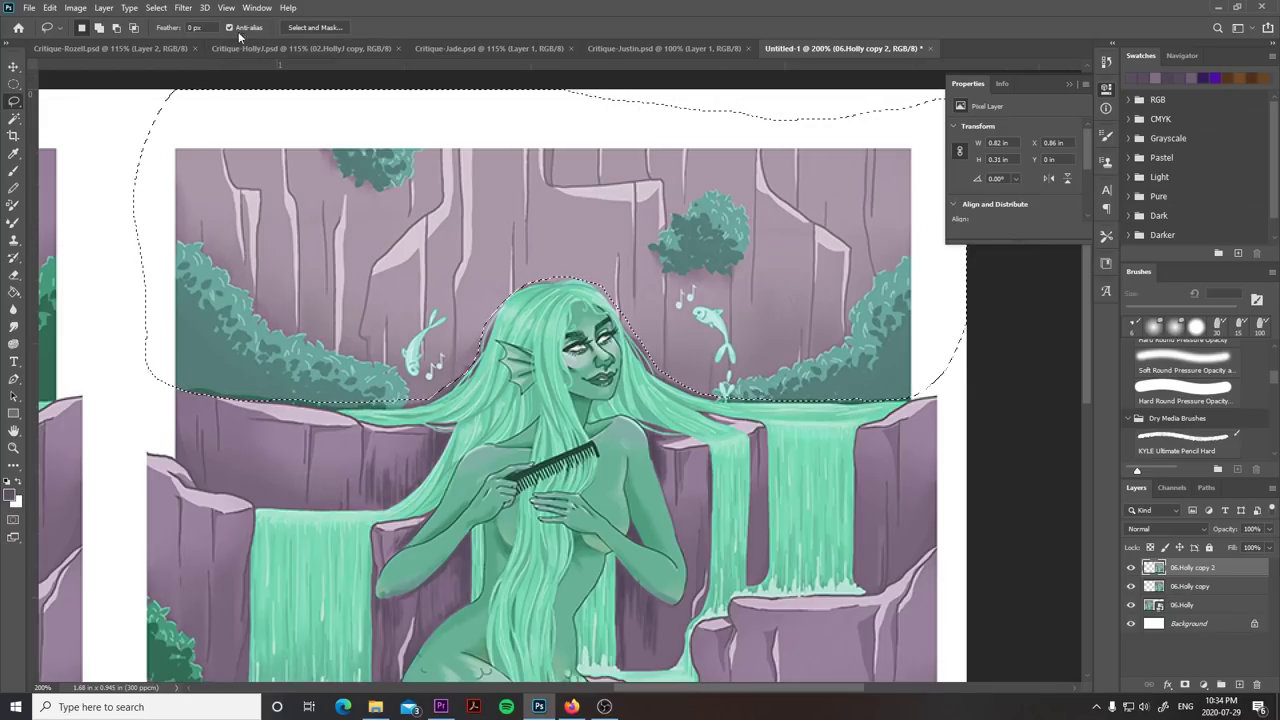
- Apply the Blur filter twice to the selected background and deselect it
left_click(184, 9)
mouse_move(248, 240)
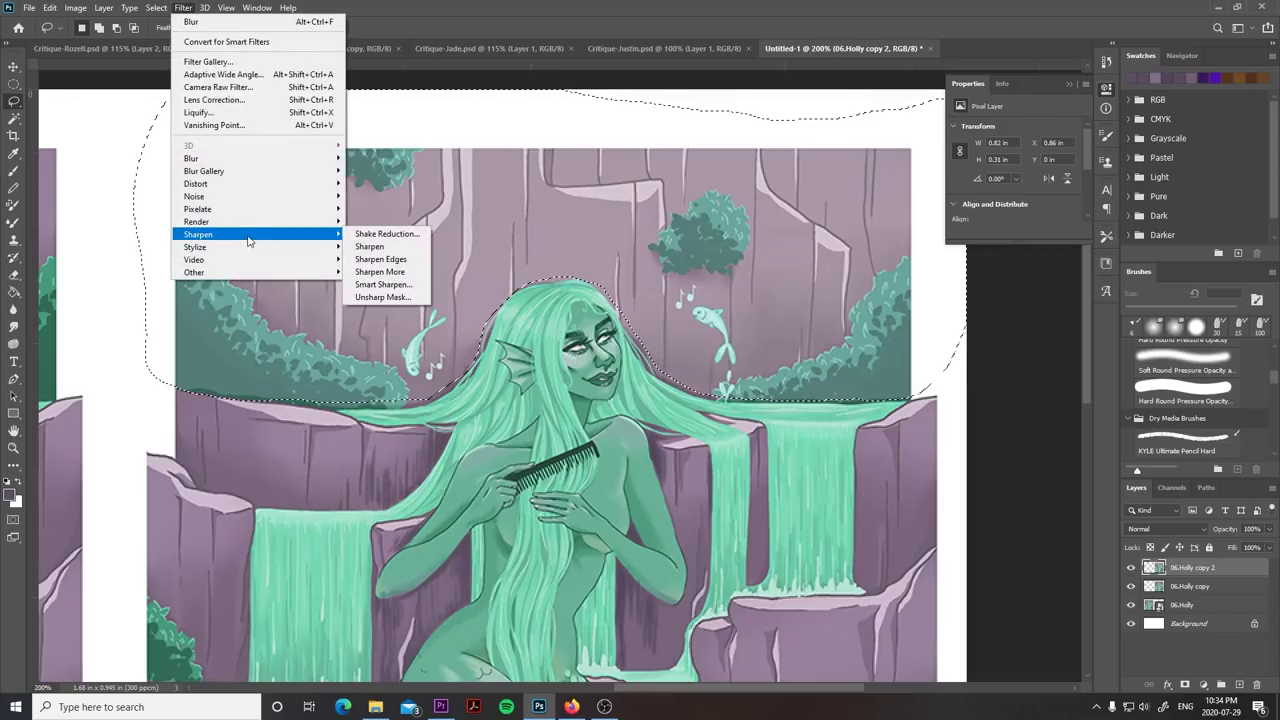
mouse_move(228, 158)
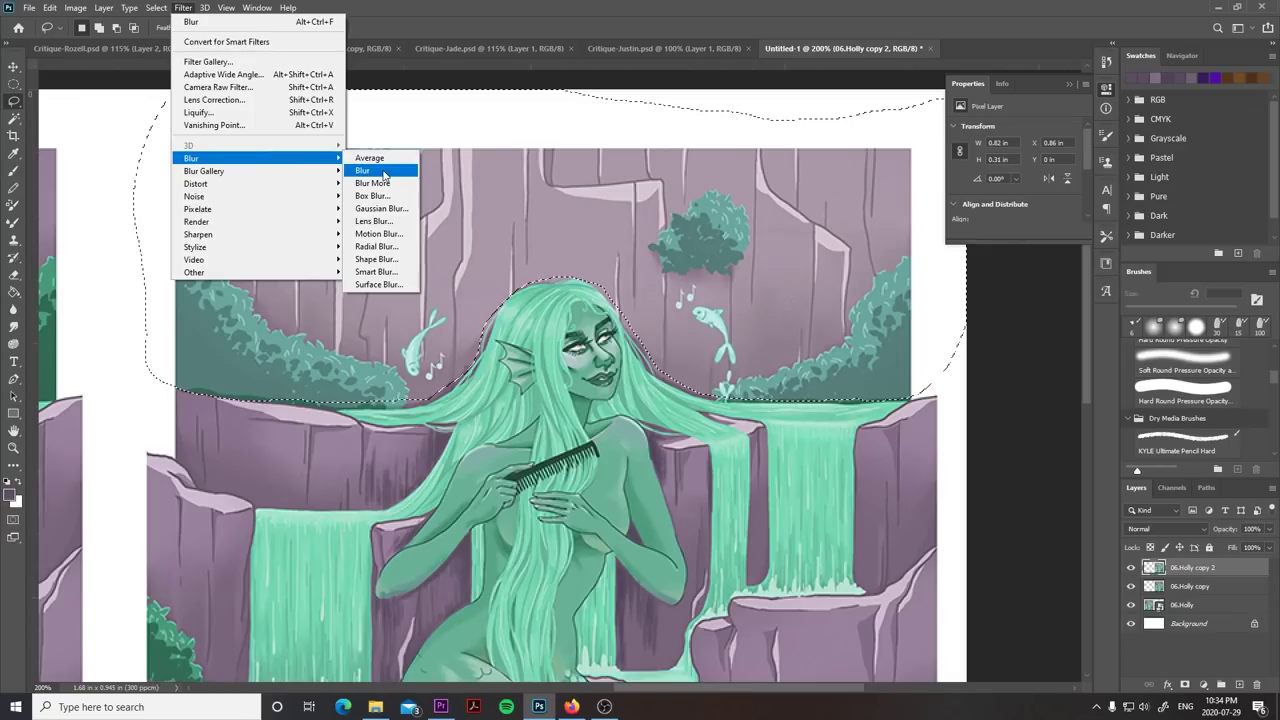
left_click(366, 170)
left_click(183, 9)
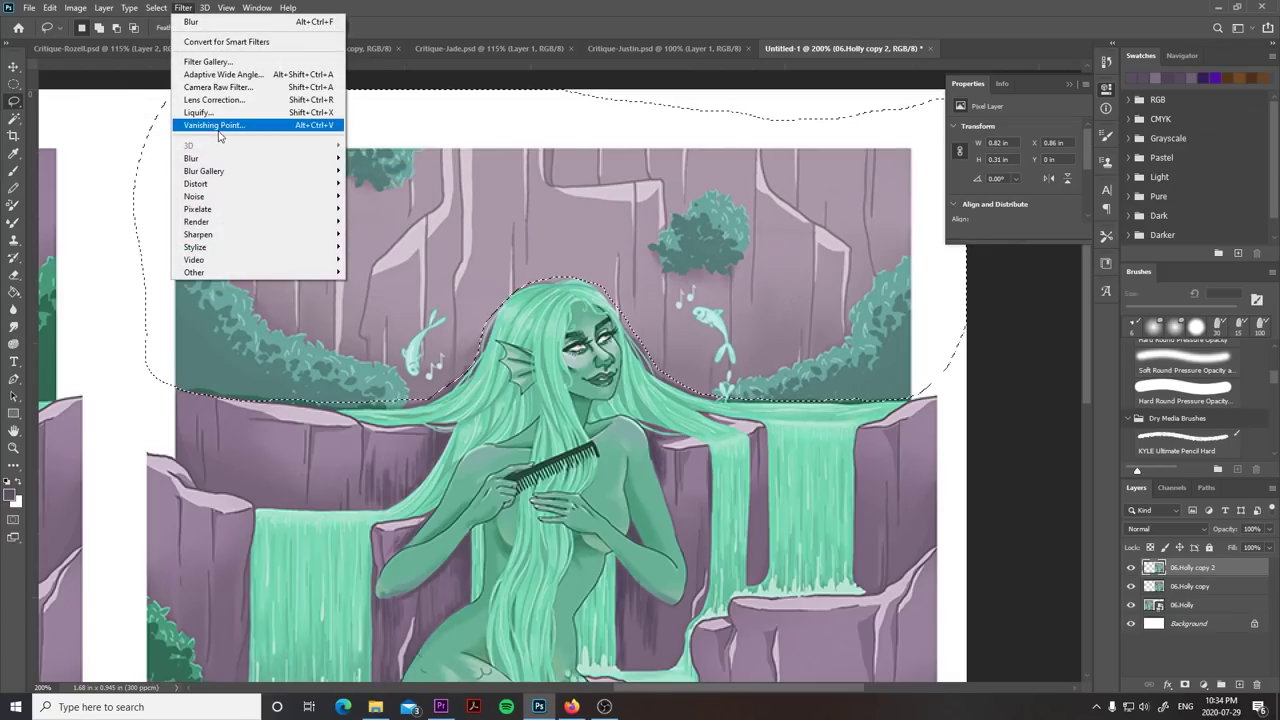
mouse_move(228, 158)
left_click(366, 171)
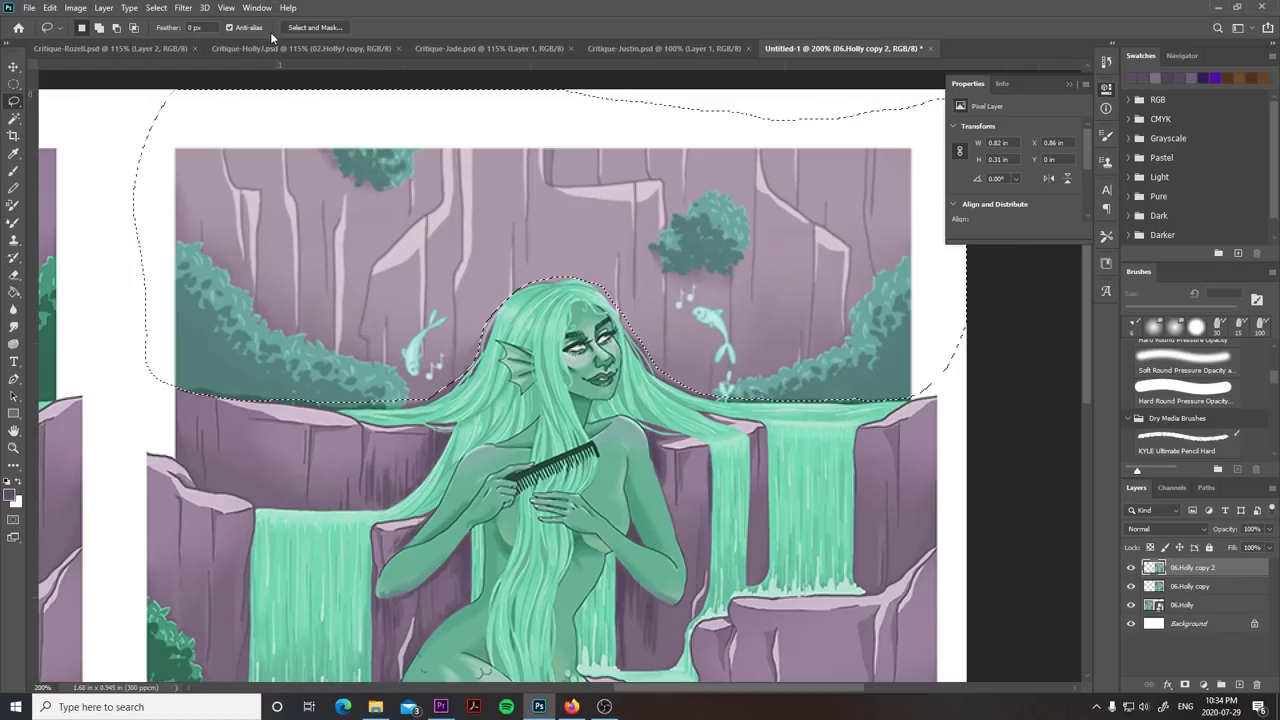
key("ctrl+d")
- Switch to the Eraser with a Hard Round tip and reduce its size to 6 px
key("e")
left_click_drag(560, 330, 605, 275)
key("bracketleft")
key("bracketleft")
key("bracketleft")
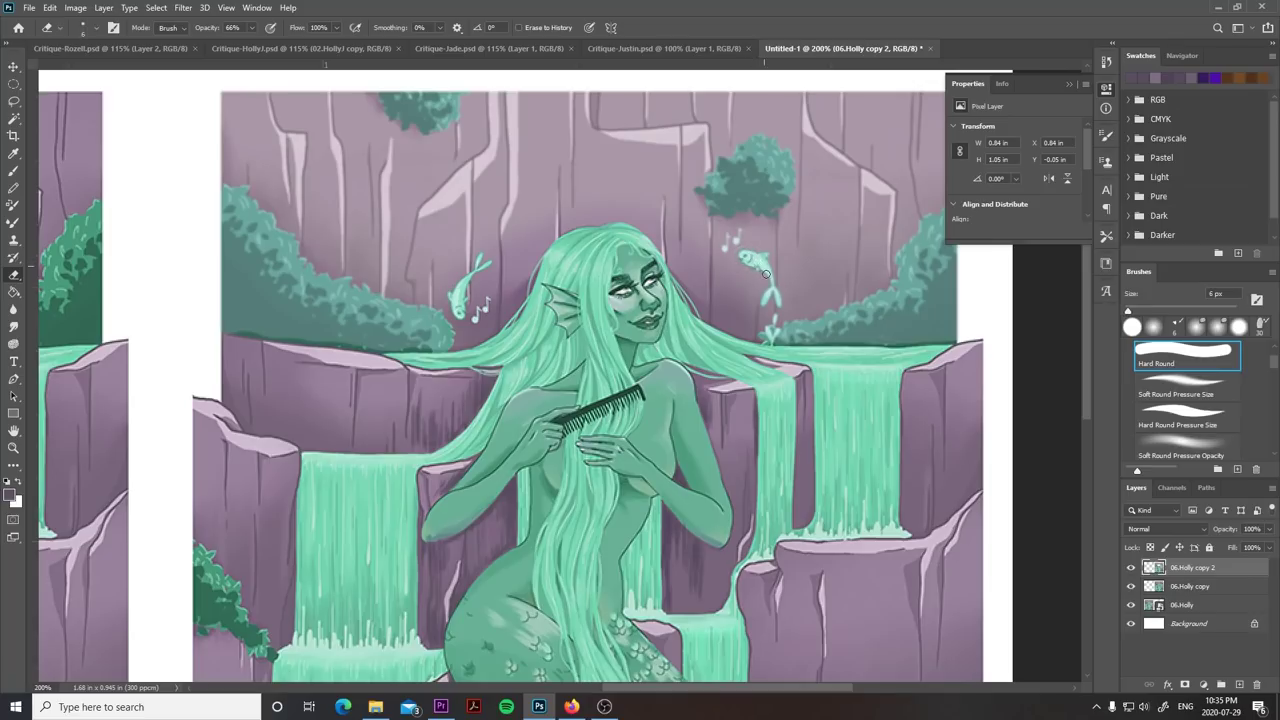
- Choose the Soft Round Pressure Opacity brush and set the foreground colour to a light sky blue with hue 200
key("b")
scroll(1205, 381, "down", 3)
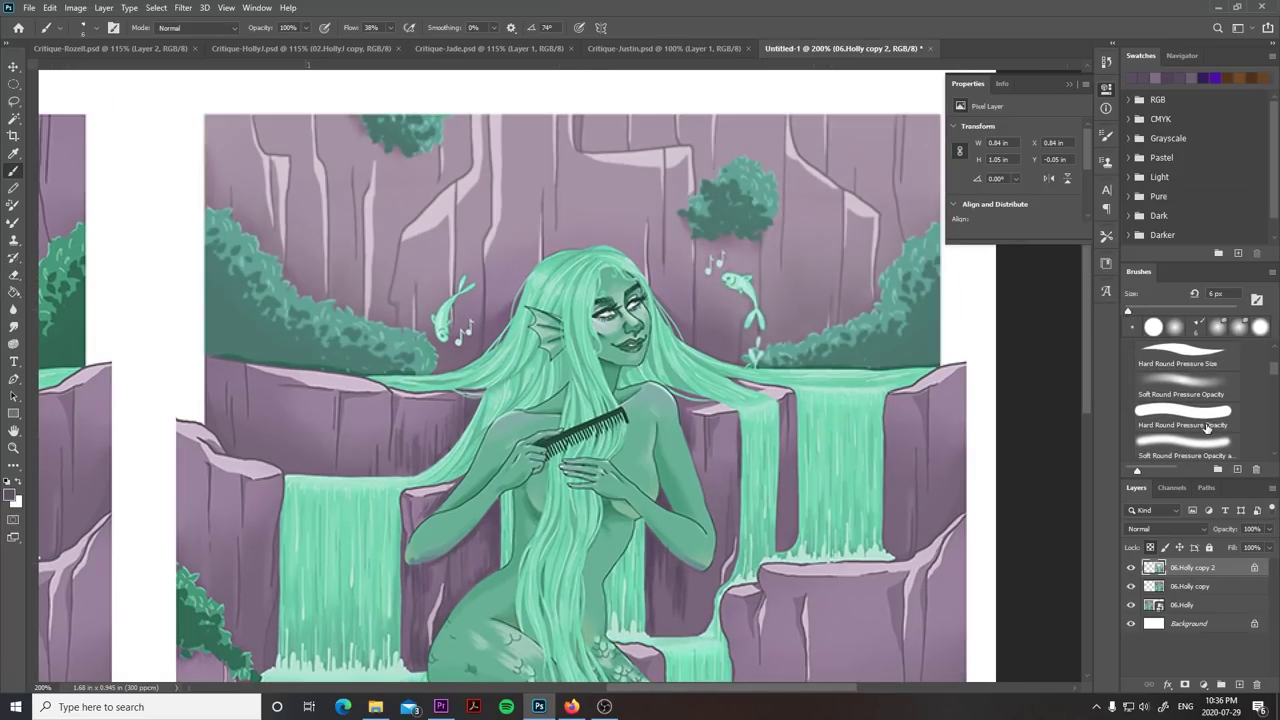
left_click(1205, 381)
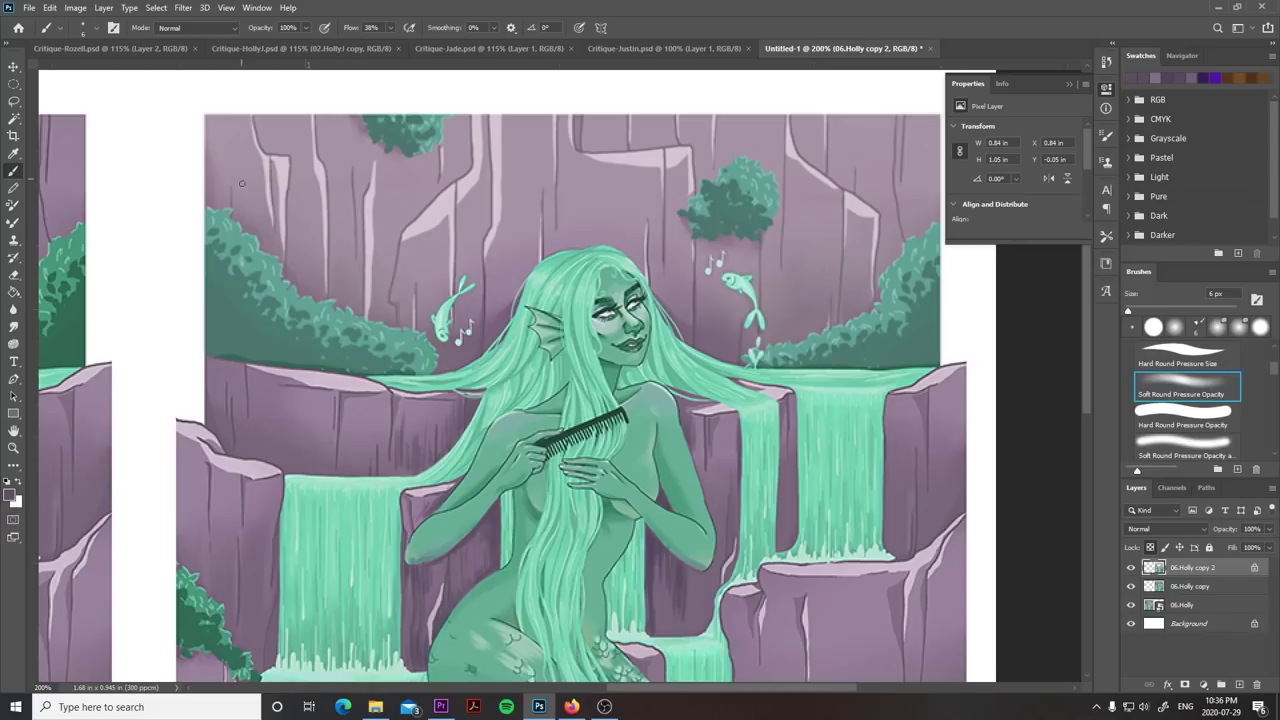
left_click(11, 494)
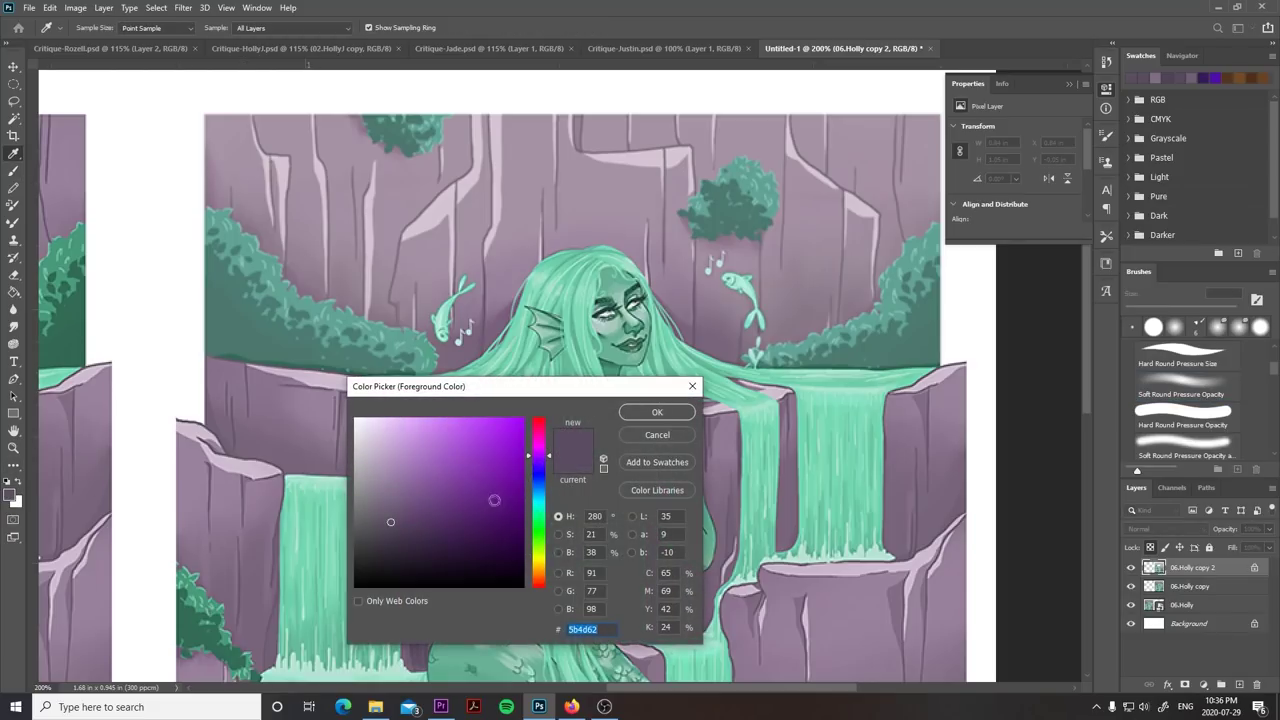
left_click(544, 497)
left_click(415, 424)
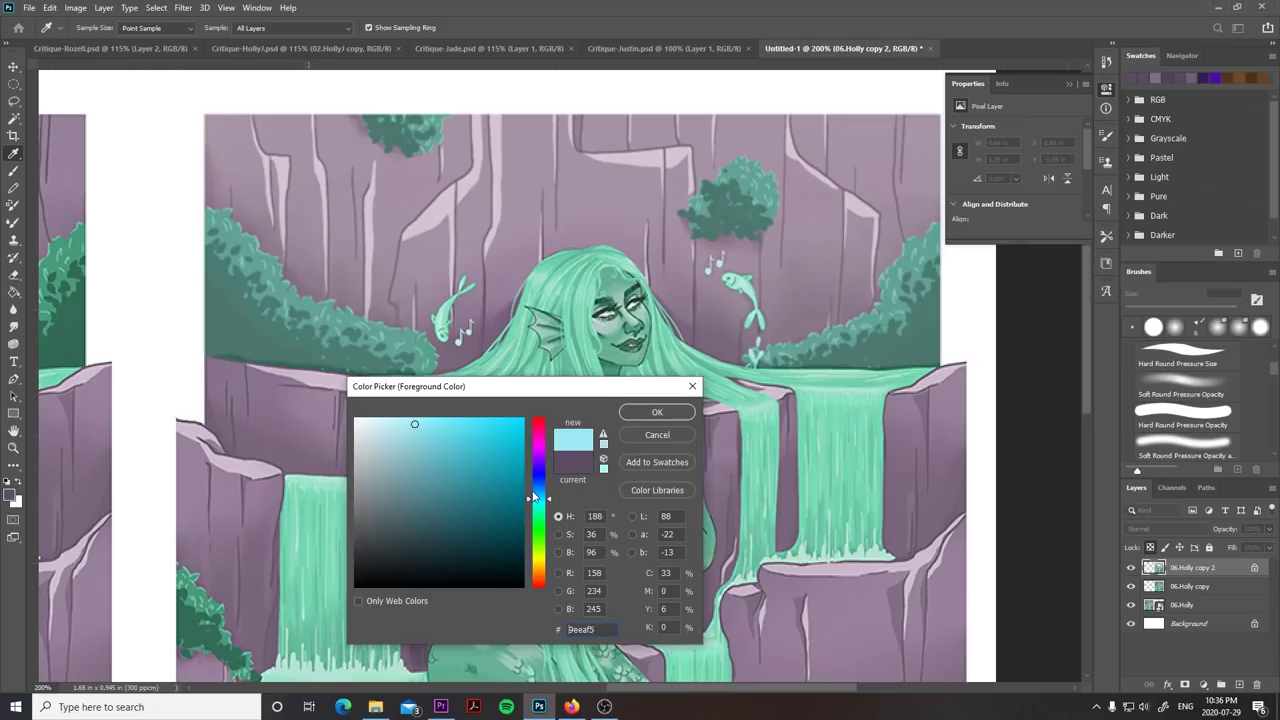
left_click(544, 492)
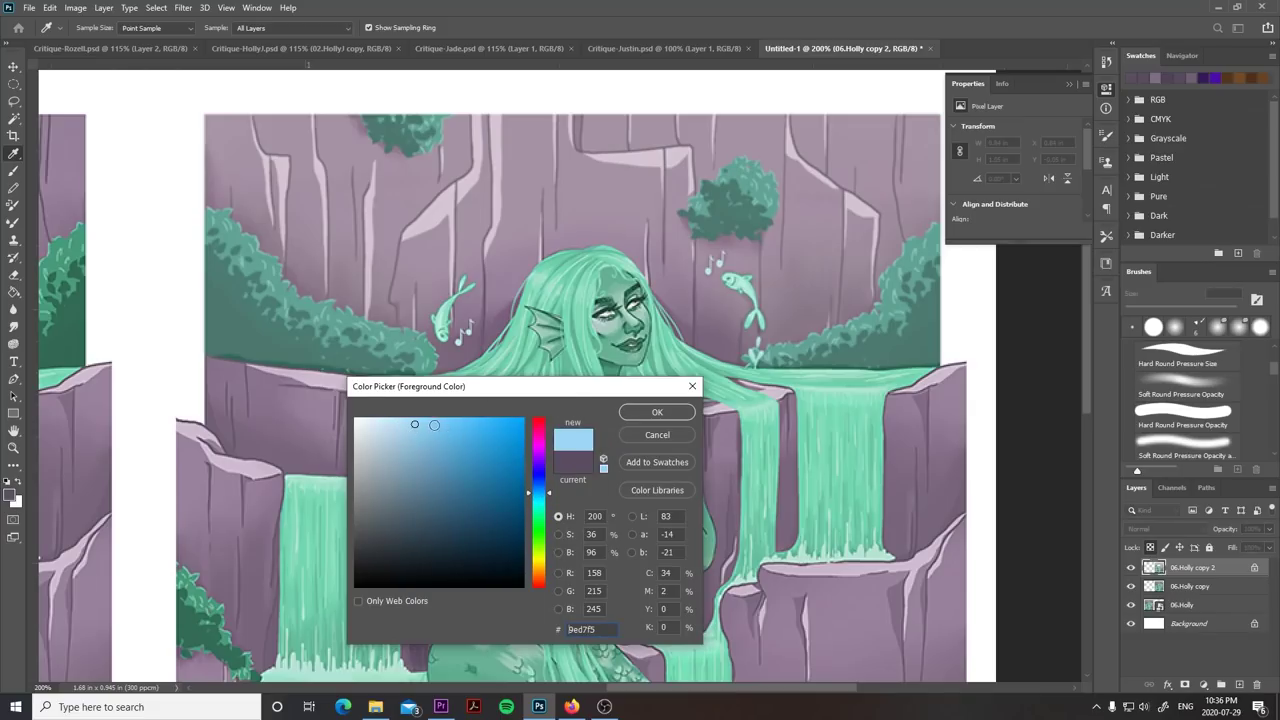
left_click(434, 422)
left_click(655, 413)
- Try a 100 px light blue haze stroke over the upper-left cliffs of the second illustration, and undo it
key("ctrl+minus")
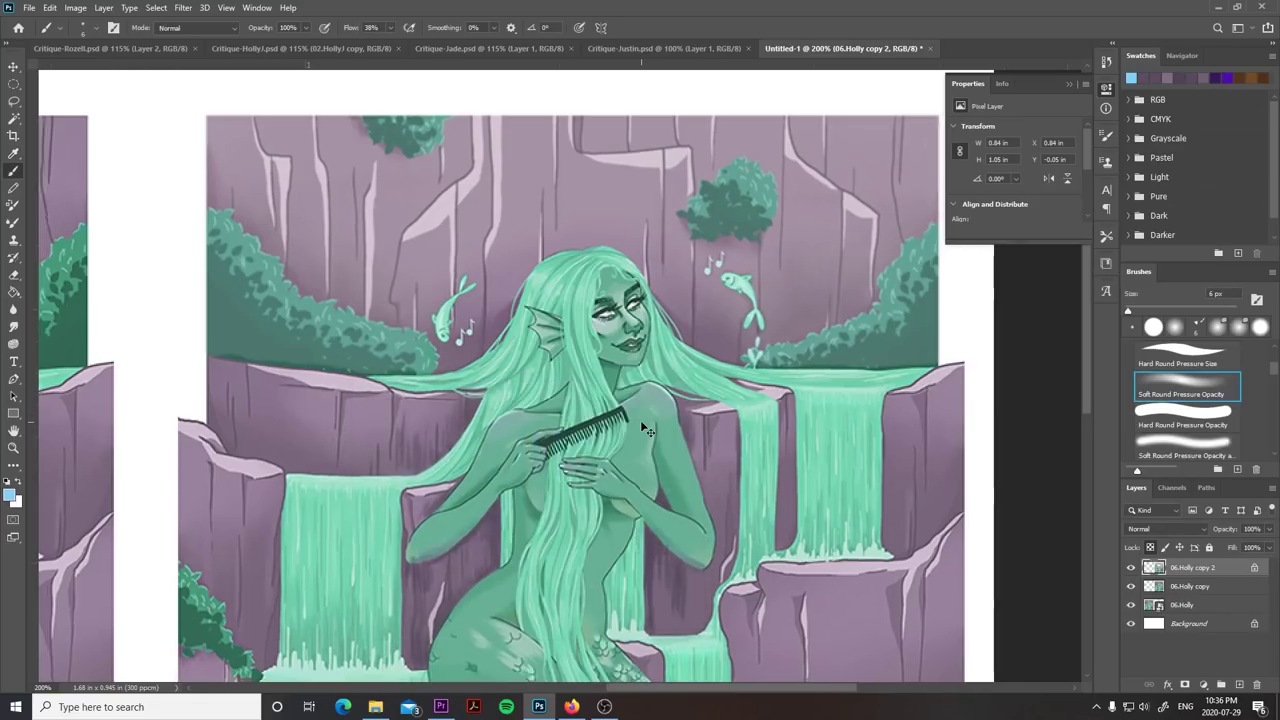
key("ctrl+minus")
key("b")
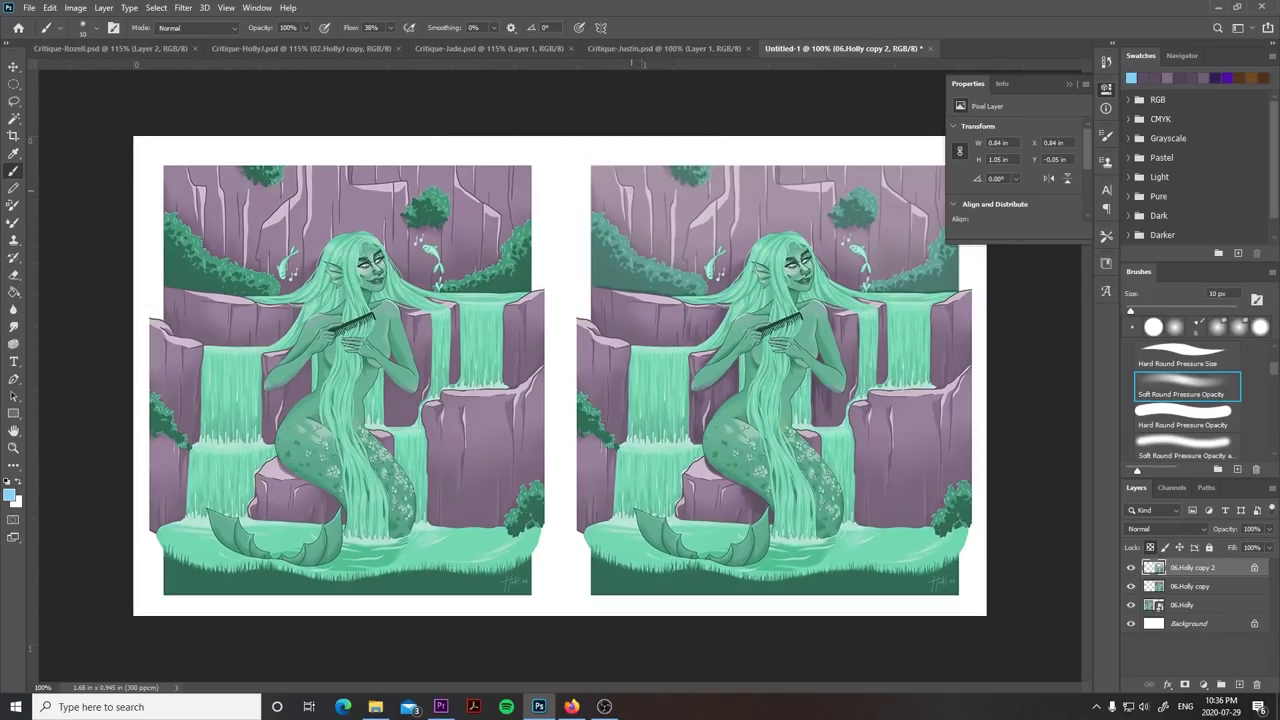
key("bracketright")
key("bracketright")
key("bracketright")
key("bracketright")
key("bracketright")
key("bracketright")
key("bracketright")
key("bracketright")
key("bracketright")
mouse_move(608, 166)
left_mouse_down()
mouse_move(585, 204)
mouse_move(590, 194)
mouse_move(635, 220)
left_mouse_up()
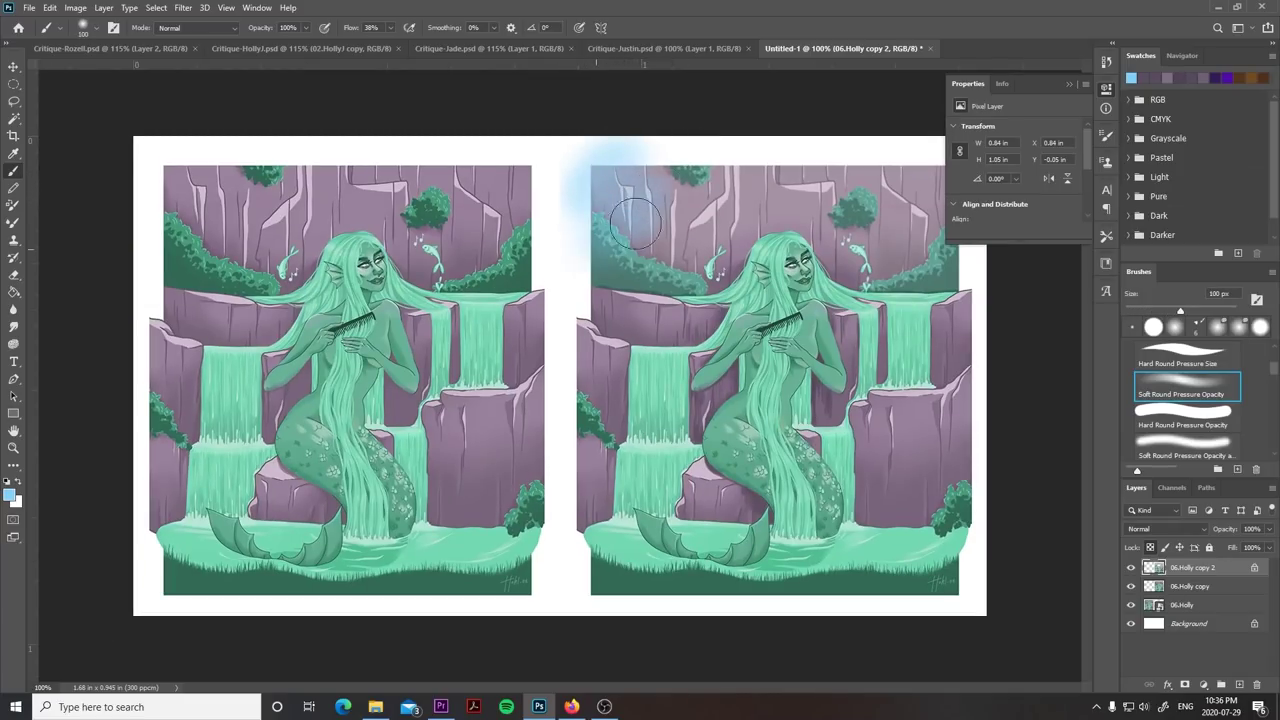
key("ctrl+z")
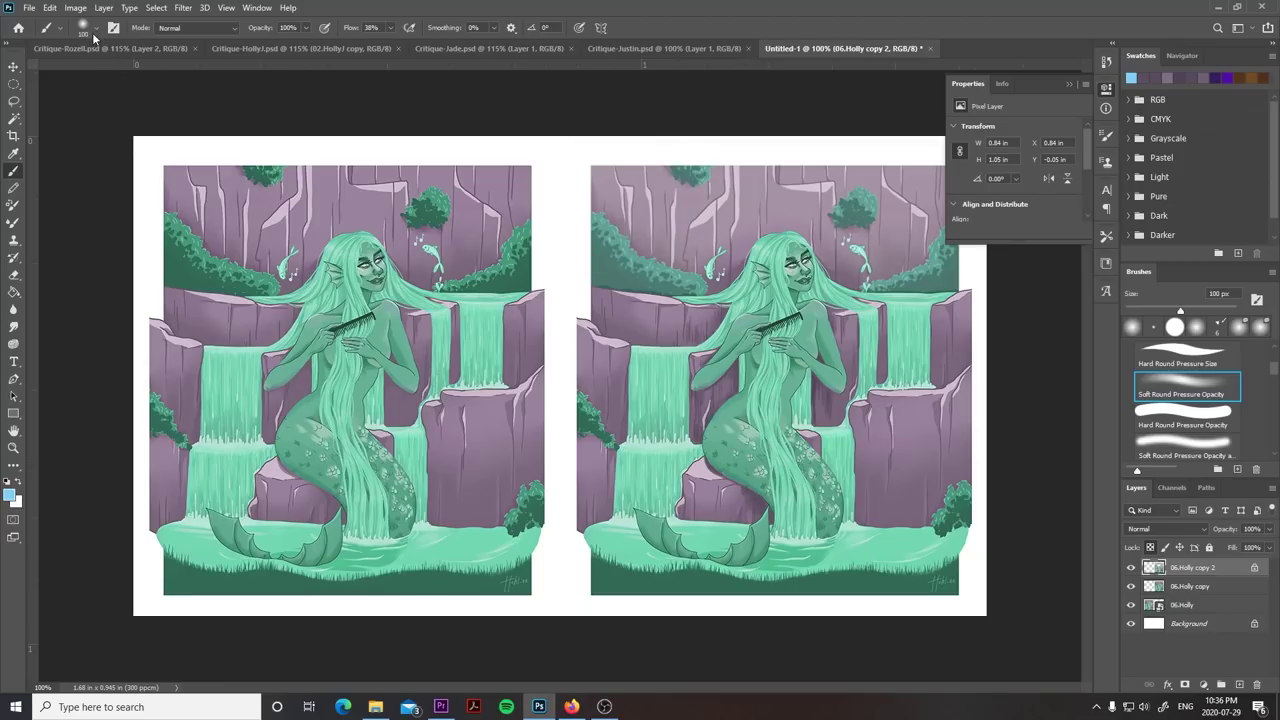
- Paint a light blue haze over the second illustration's background cliffs with a 259 px brush at 63% opacity
left_click(94, 30)
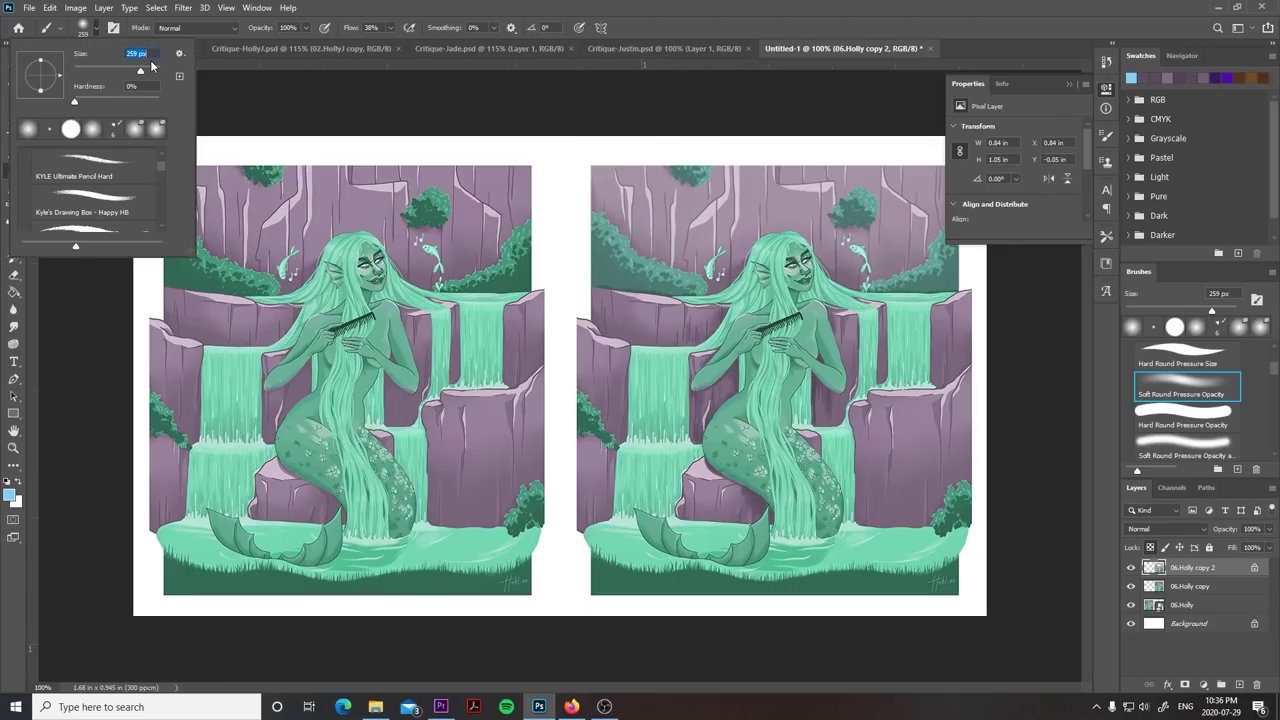
key("Escape")
key("6")
key("3")
mouse_move(618, 193)
left_mouse_down()
mouse_move(887, 175)
mouse_move(945, 214)
mouse_move(683, 173)
mouse_move(829, 129)
left_mouse_up()
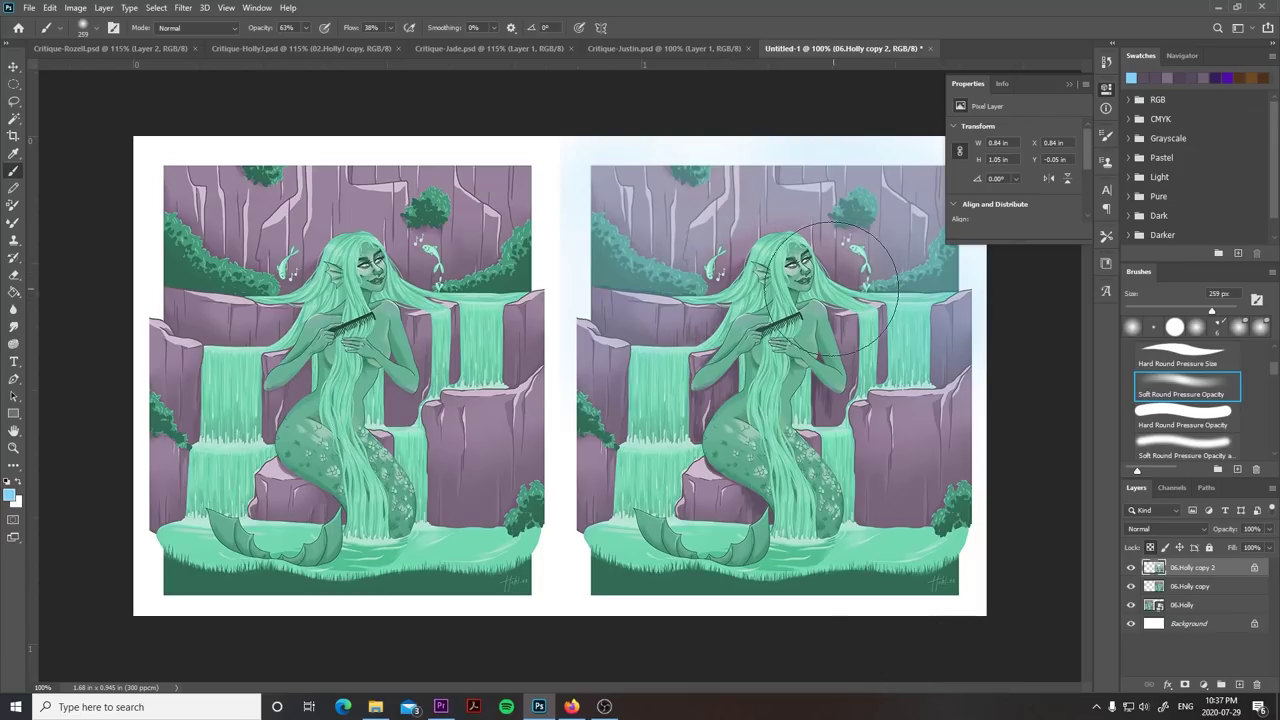
- Duplicate the 06.Holly copy layer
double_click(1190, 585)
key("Return")
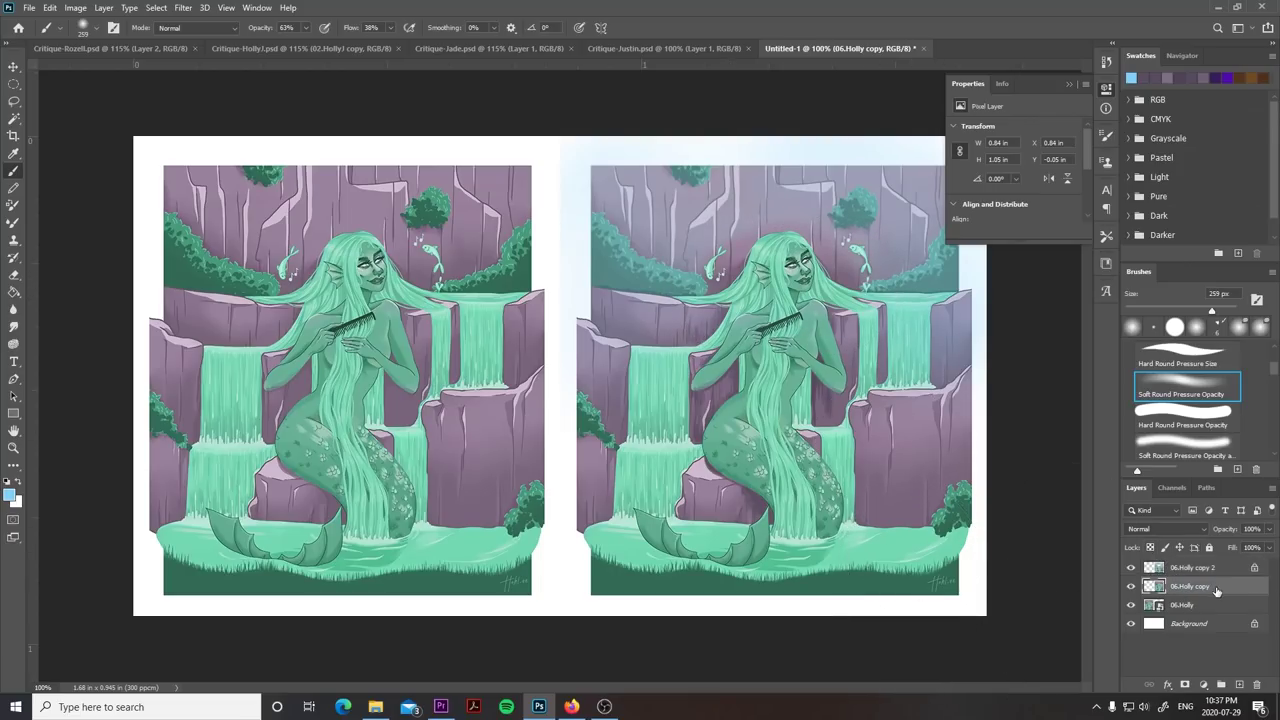
right_click(1190, 585)
left_click(1050, 86)
key("Return")
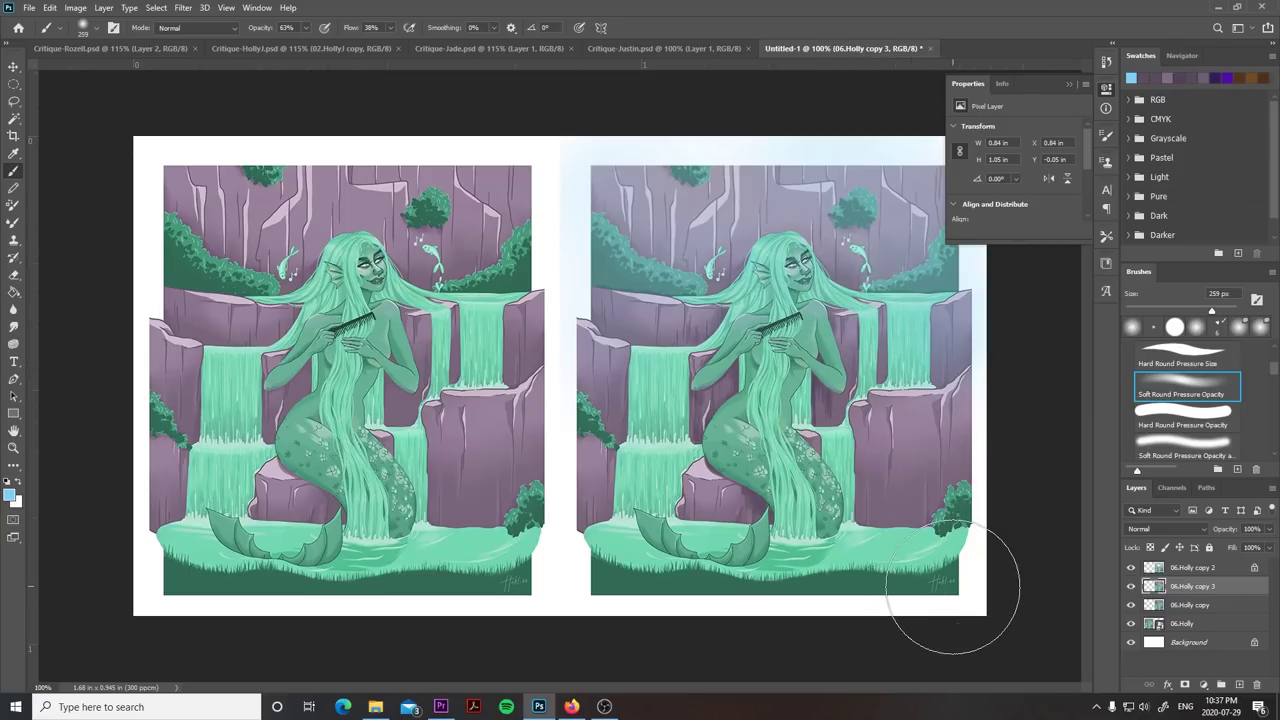
- Reduce the soft brush to 150 px and brush light blue over the left waterfall area on the duplicated layer
key("bracketleft")
key("bracketleft")
key("bracketleft")
key("bracketleft")
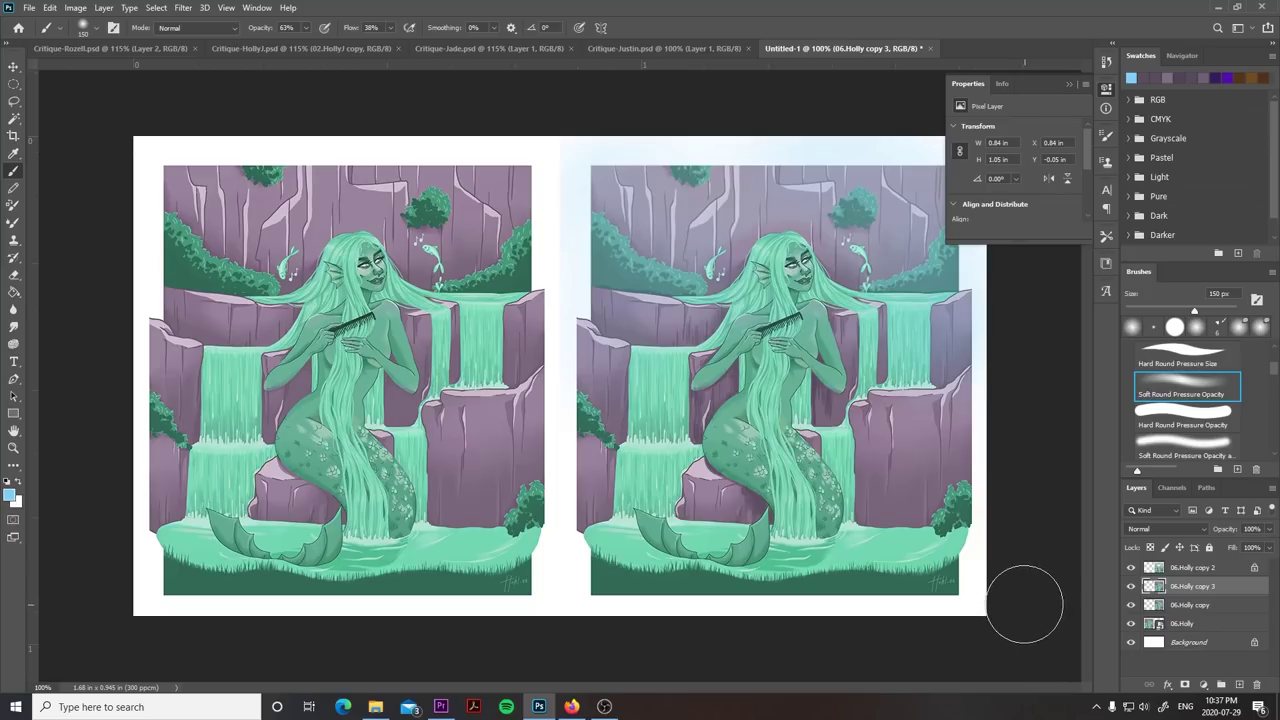
mouse_move(716, 360)
left_mouse_down()
mouse_move(543, 294)
mouse_move(580, 320)
left_mouse_up()
- Unlock the 06.Holly copy 2 layer's transparency and choose the KYLE Ultimate Pencil Hard brush at 8 px
left_click(1243, 569)
key("e")
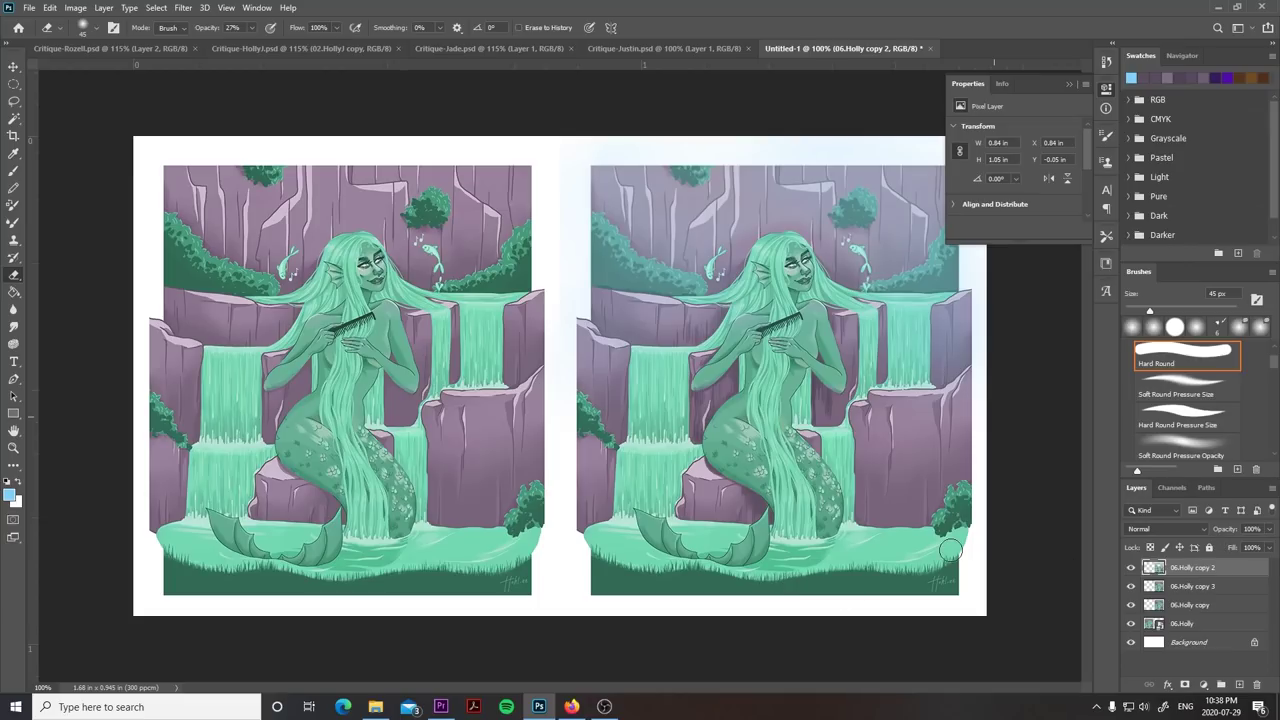
left_click(13, 170)
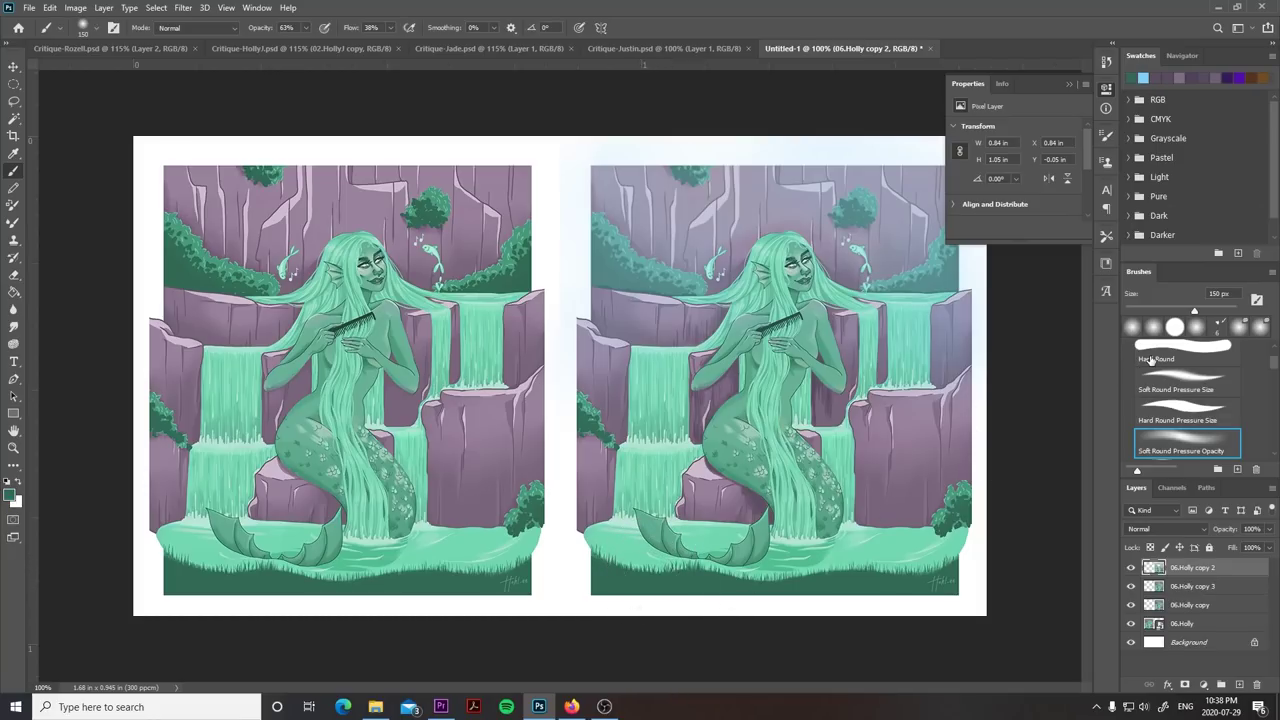
left_click_drag(1271, 374, 1256, 416)
scroll(1250, 420, "up", 5)
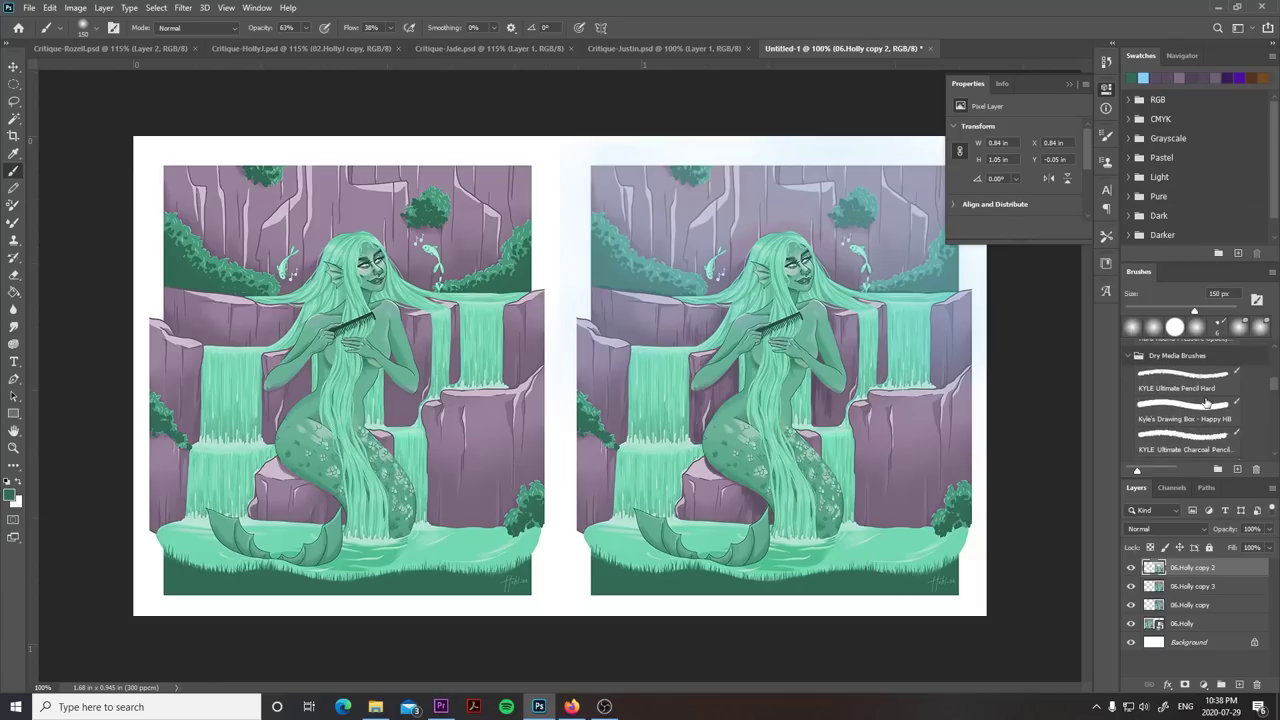
left_click(1205, 390)
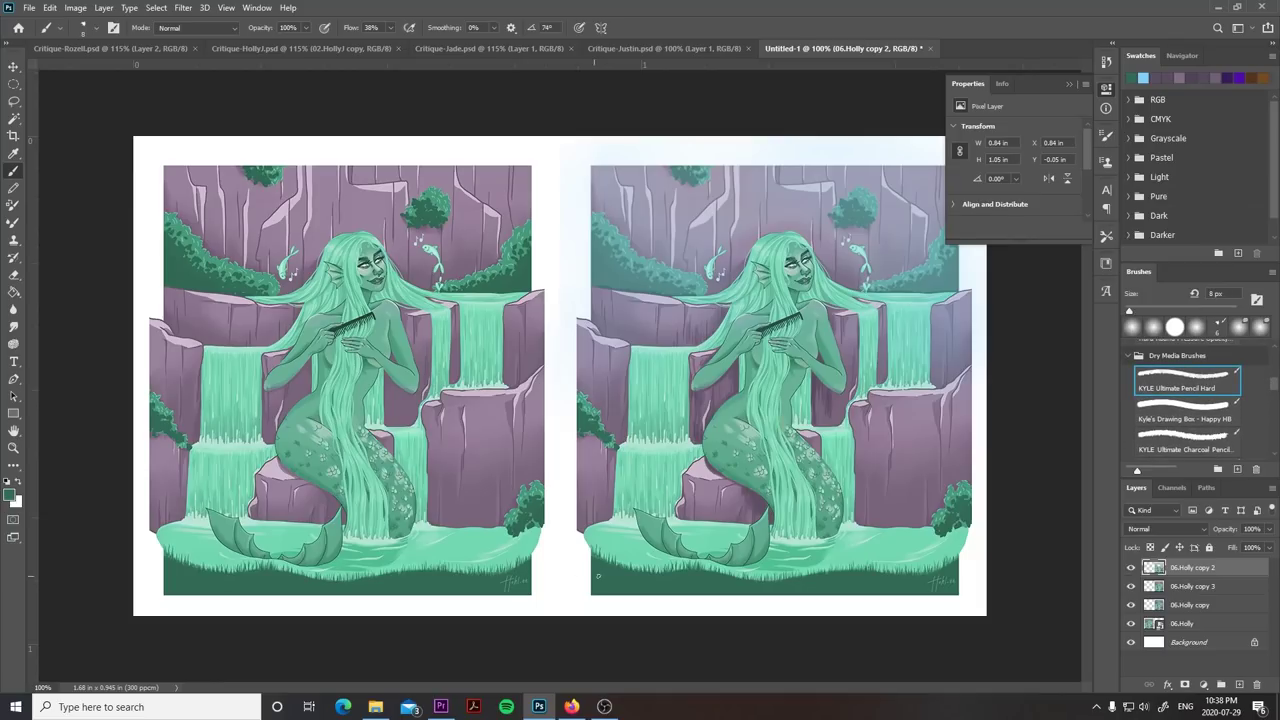
- Try a few dark green grass blades in the lower-left foreground of the second illustration, and undo them
mouse_move(622, 568)
left_mouse_down()
mouse_move(632, 520)
mouse_move(648, 522)
left_mouse_up()
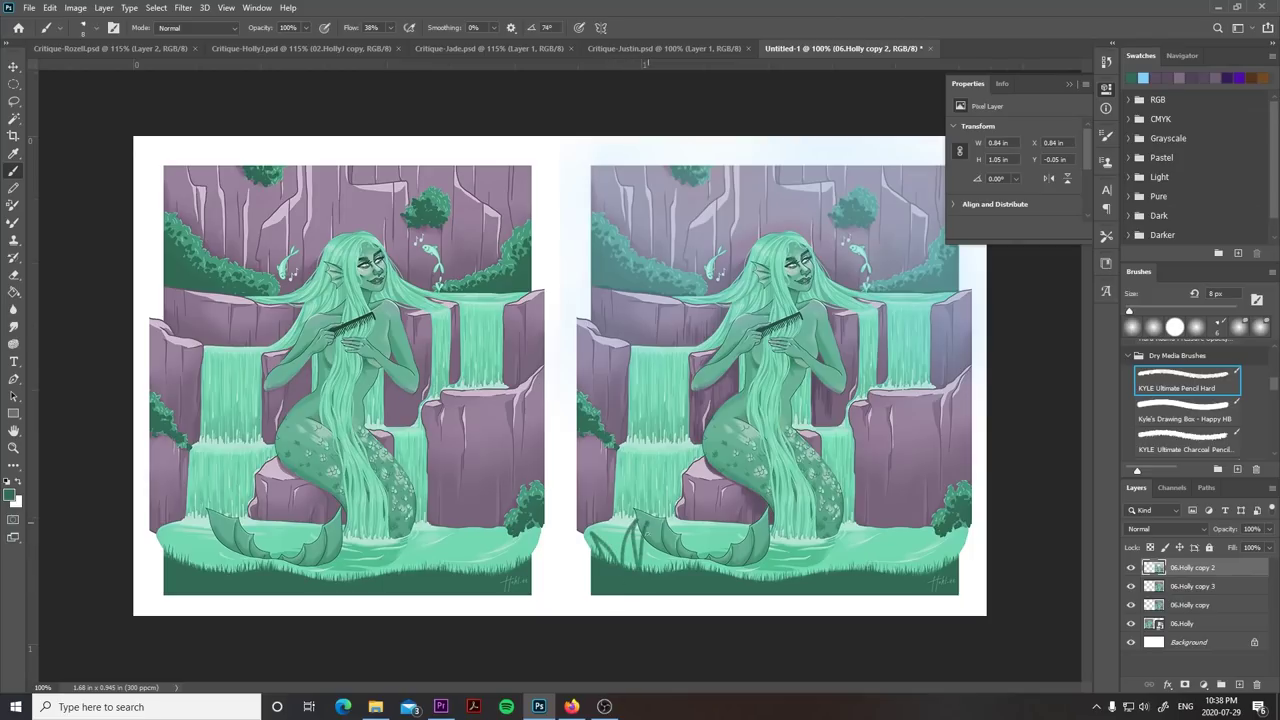
left_click_drag(660, 572, 672, 532)
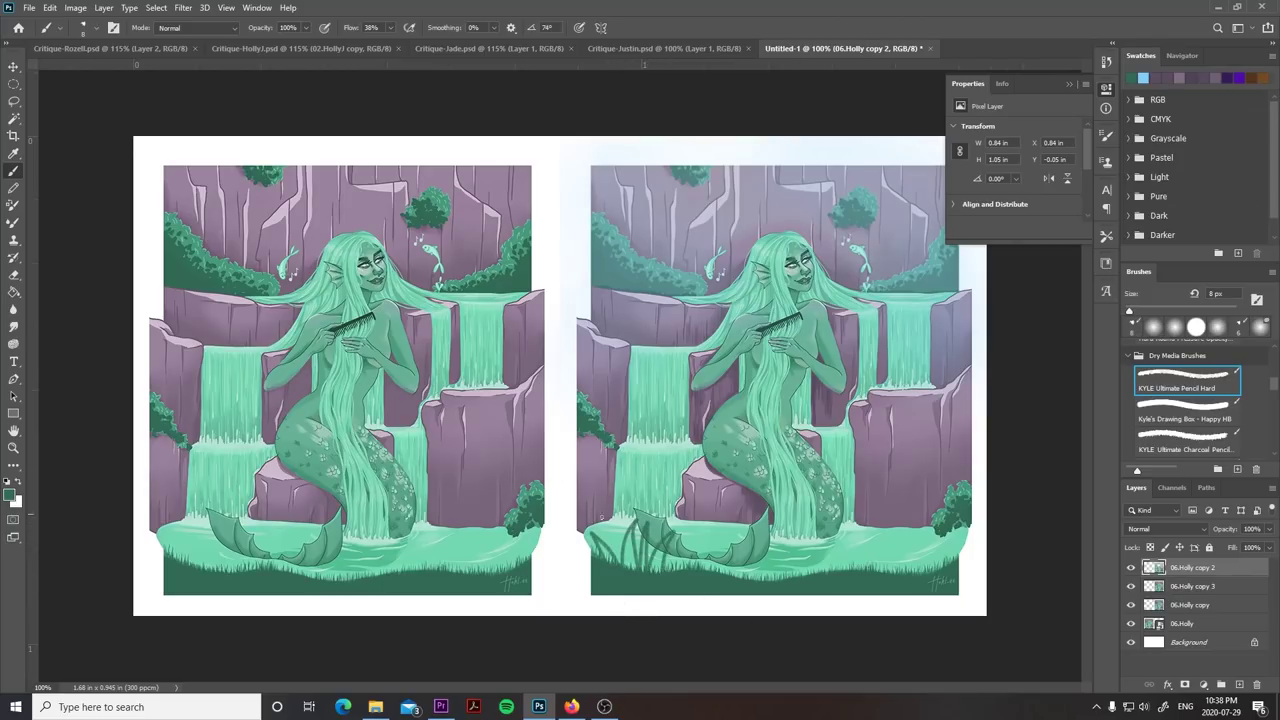
key("ctrl+z")
key("ctrl+z")
key("ctrl+z")
- Paint tall dark green grass blades along the lower-left foreground, overlapping the mermaid's tail fin
mouse_move(572, 507)
left_mouse_down()
mouse_move(604, 563)
mouse_move(606, 516)
left_mouse_up()
mouse_move(608, 568)
left_mouse_down()
mouse_move(588, 490)
mouse_move(644, 524)
mouse_move(628, 530)
left_mouse_up()
left_click_drag(644, 572, 664, 534)
mouse_move(662, 574)
left_mouse_down()
mouse_move(678, 528)
mouse_move(710, 536)
left_mouse_up()
left_click_drag(704, 574, 716, 548)
- Draw a curved line below the illustration's lower edge and paint tall grass blades across the lower-right foreground
mouse_move(724, 597)
left_mouse_down()
mouse_move(868, 600)
mouse_move(920, 534)
left_mouse_up()
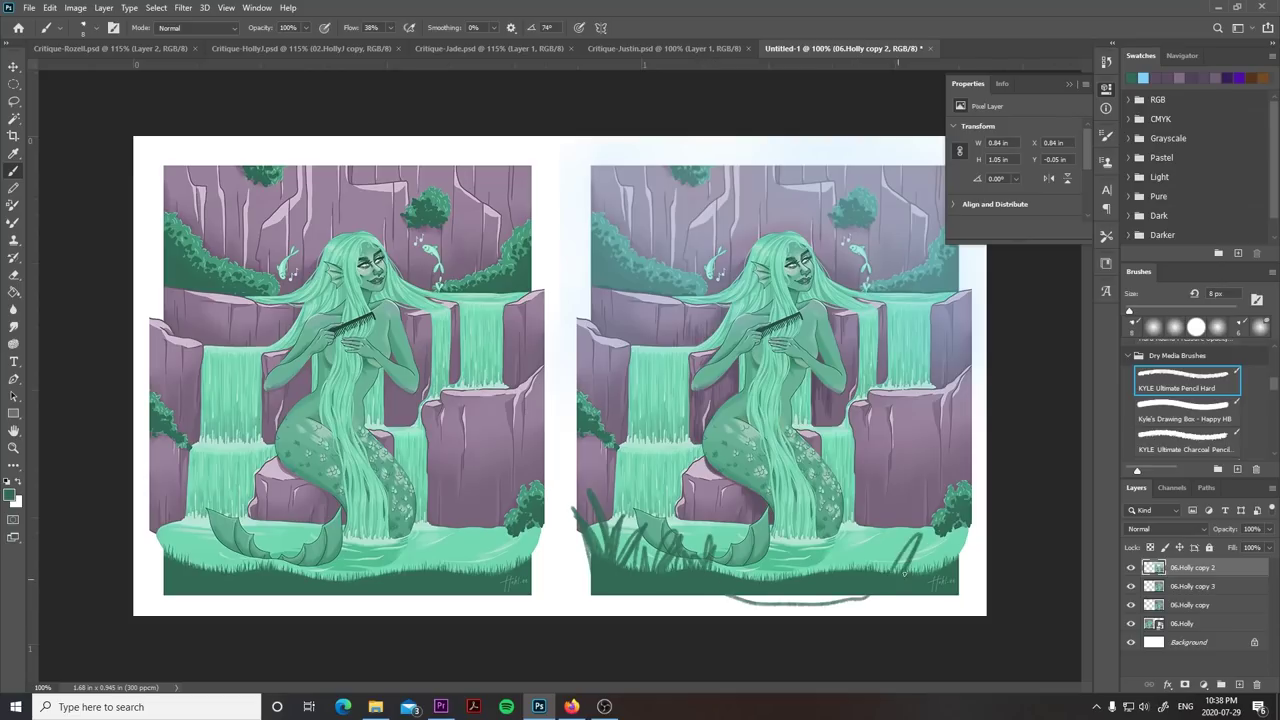
mouse_move(908, 578)
left_mouse_down()
mouse_move(922, 514)
mouse_move(914, 530)
left_mouse_up()
left_click_drag(900, 576, 884, 544)
left_click_drag(892, 564, 936, 516)
left_click_drag(924, 576, 950, 532)
mouse_move(960, 558)
left_mouse_down()
mouse_move(986, 488)
mouse_move(968, 522)
left_mouse_up()
mouse_move(936, 576)
left_mouse_down()
mouse_move(934, 534)
mouse_move(910, 526)
left_mouse_up()
left_click_drag(898, 568, 890, 528)
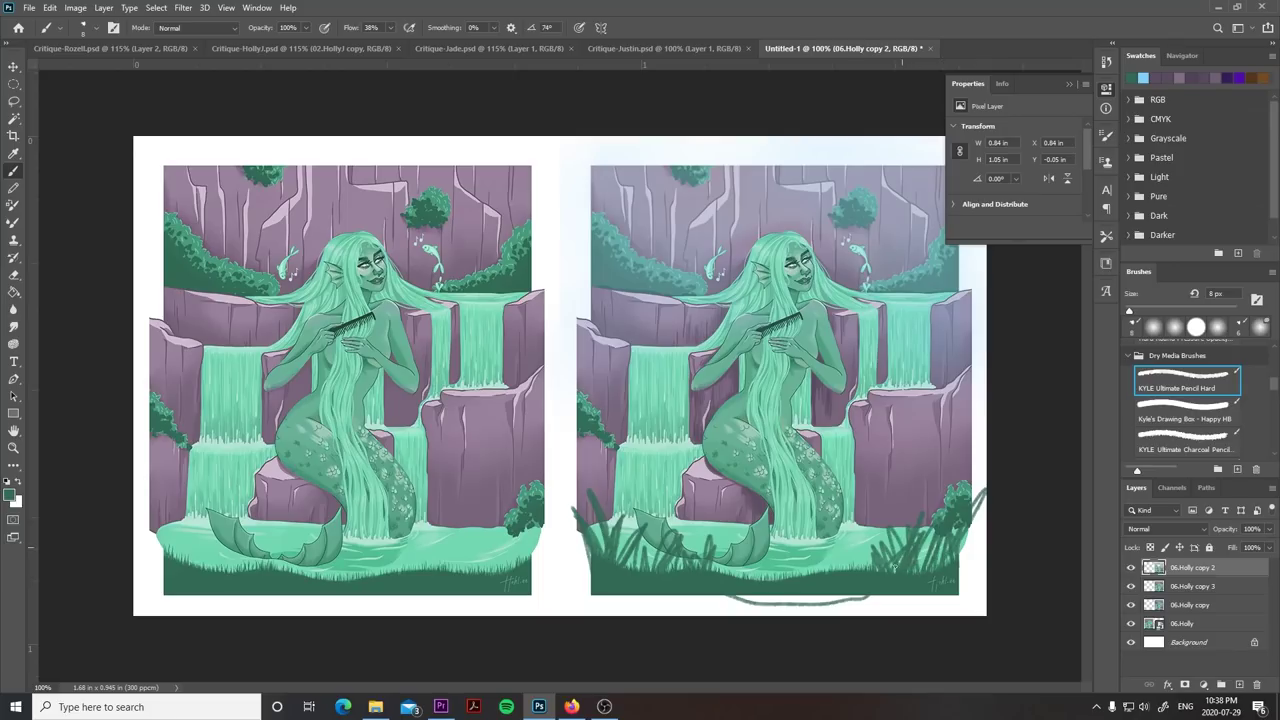
- Fill the centre foreground with shorter grass blades and thicken the clump at the lower right
left_click_drag(852, 568, 838, 544)
mouse_move(842, 572)
left_mouse_down()
mouse_move(826, 546)
mouse_move(830, 556)
left_mouse_up()
mouse_move(822, 574)
left_mouse_down()
mouse_move(738, 530)
mouse_move(768, 572)
left_mouse_up()
left_click_drag(860, 566, 860, 528)
left_click_drag(866, 572, 876, 526)
left_click_drag(934, 556, 928, 528)
mouse_move(946, 568)
left_mouse_down()
mouse_move(938, 548)
mouse_move(966, 522)
left_mouse_up()
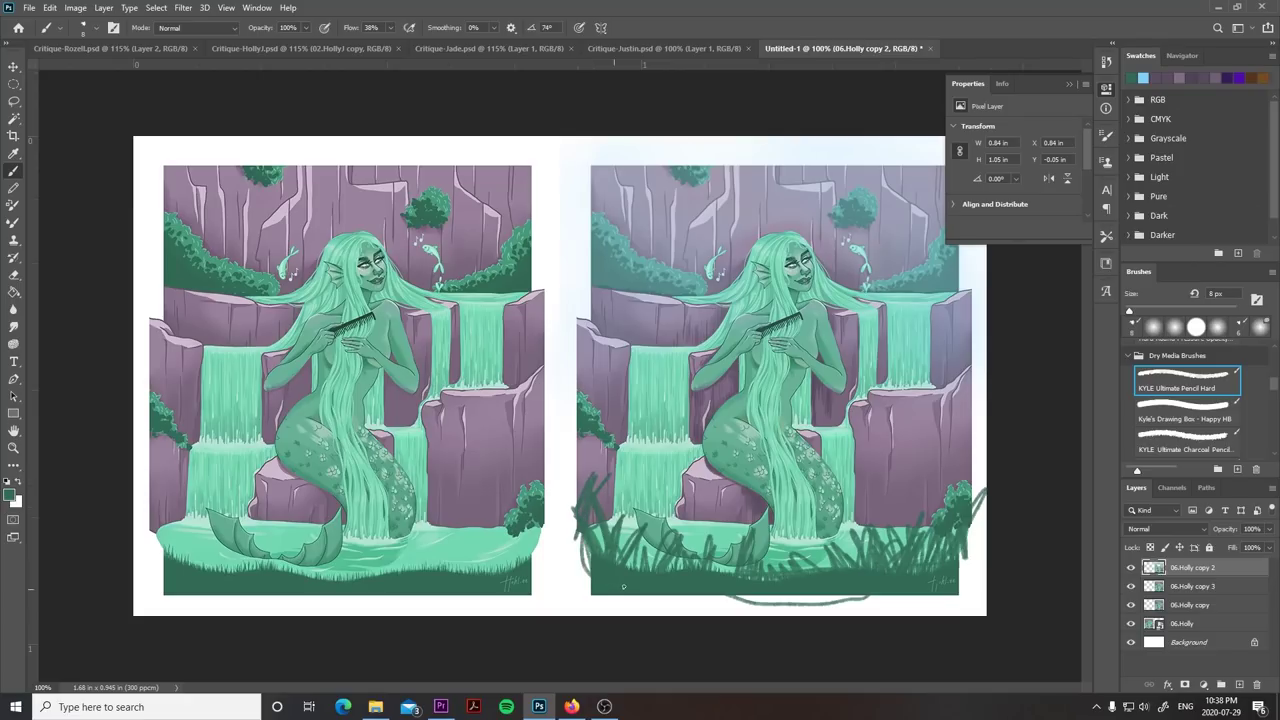
- Undo the painted foreground grass and cover the original dark grass strip of the second illustration with sampled light green water colour
key("ctrl+z")
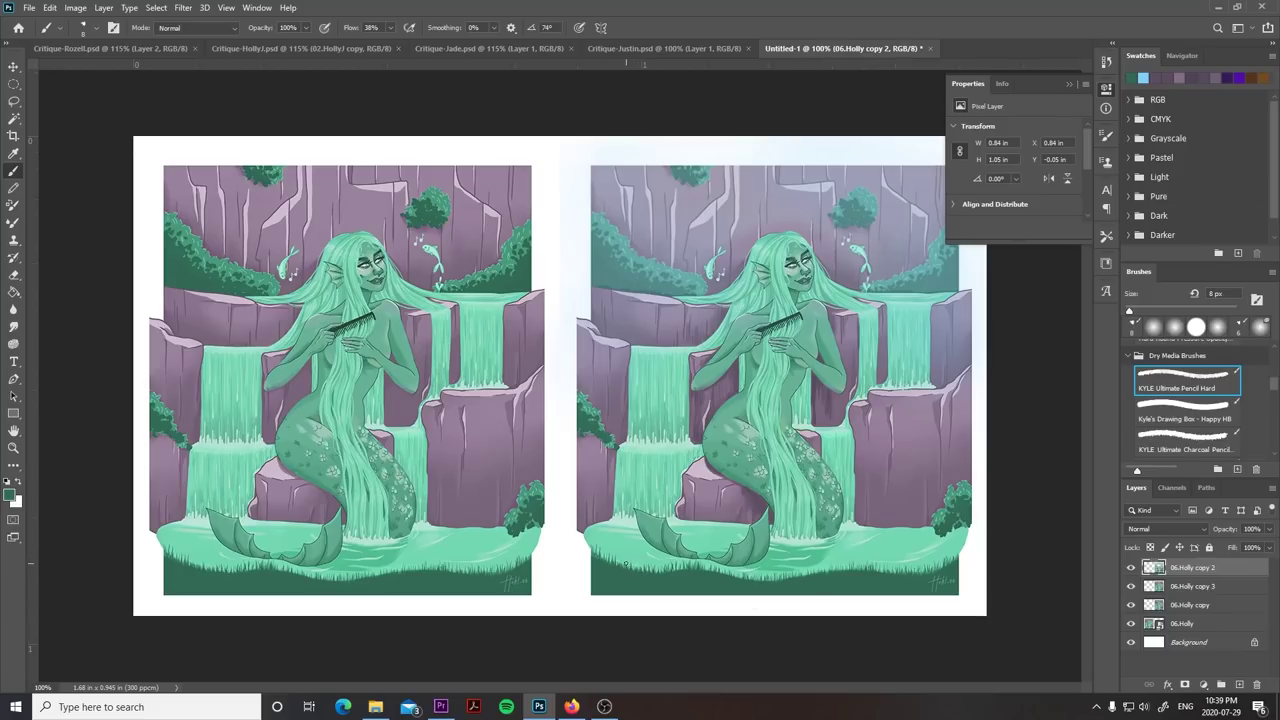
key("ctrl+plus")
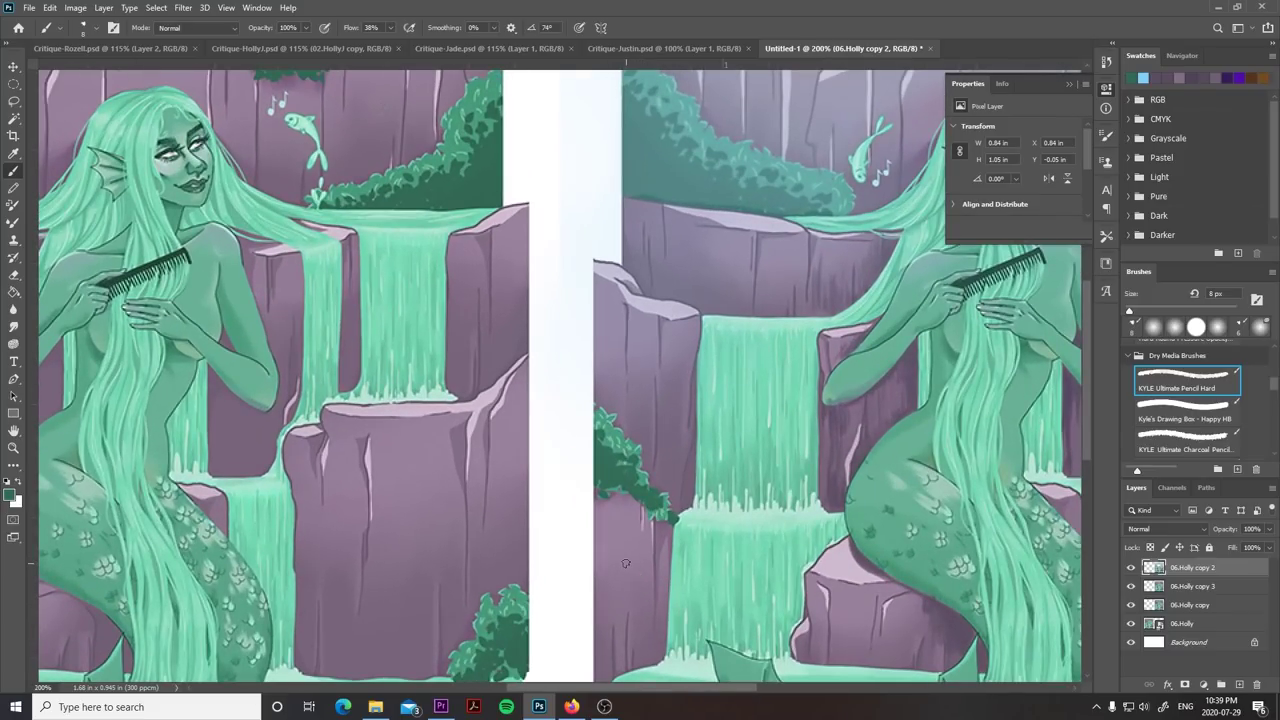
left_click_drag(918, 531, 303, 427)
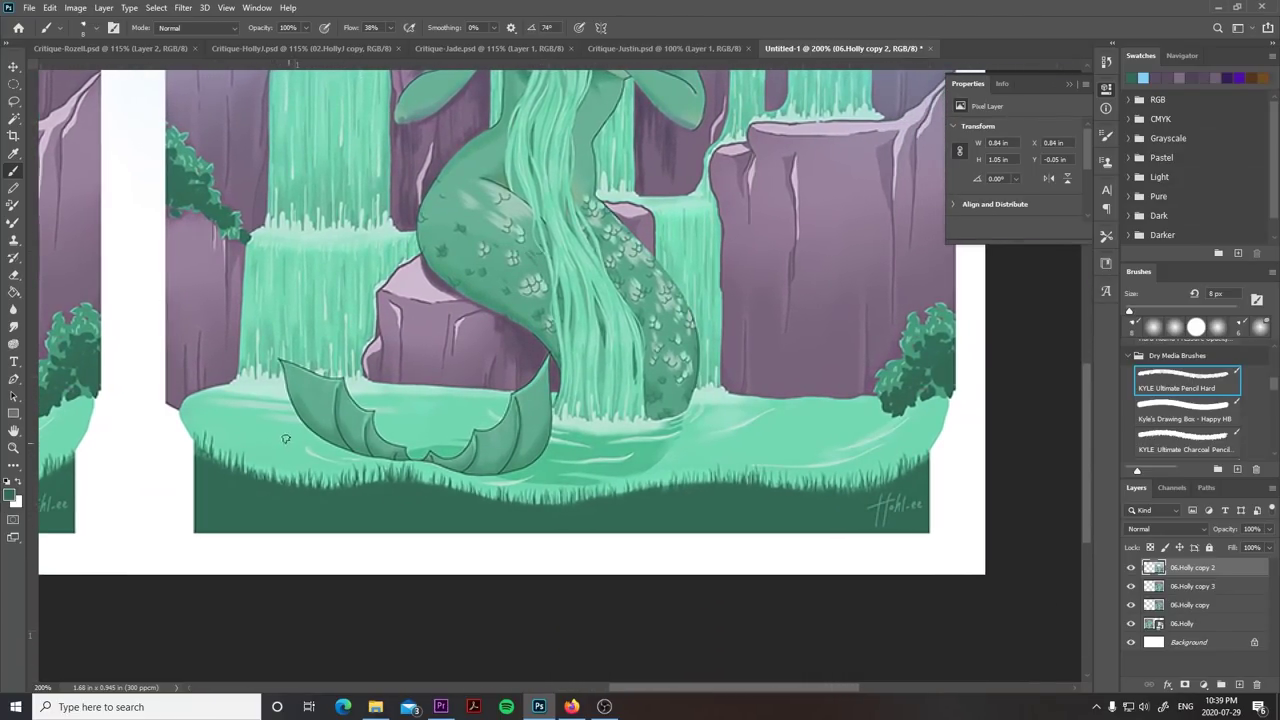
left_click(276, 444, "alt")
key("bracketright")
key("bracketright")
key("bracketright")
key("bracketright")
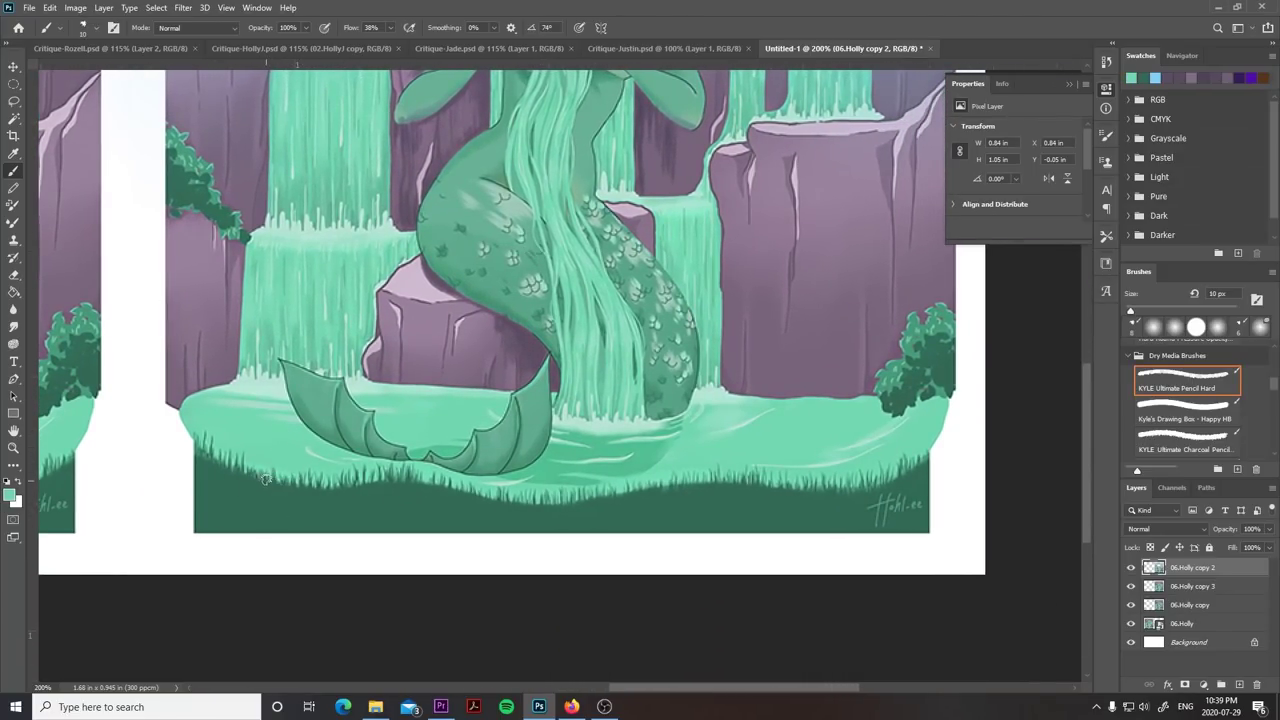
mouse_move(220, 440)
left_mouse_down()
mouse_move(205, 507)
mouse_move(255, 507)
mouse_move(182, 515)
mouse_move(252, 527)
mouse_move(318, 504)
mouse_move(296, 495)
mouse_move(338, 503)
mouse_move(289, 475)
mouse_move(438, 489)
mouse_move(348, 525)
mouse_move(255, 510)
mouse_move(313, 506)
mouse_move(489, 543)
mouse_move(430, 510)
mouse_move(410, 519)
mouse_move(445, 505)
mouse_move(570, 510)
mouse_move(207, 451)
mouse_move(233, 505)
mouse_move(345, 530)
mouse_move(241, 515)
left_mouse_up()
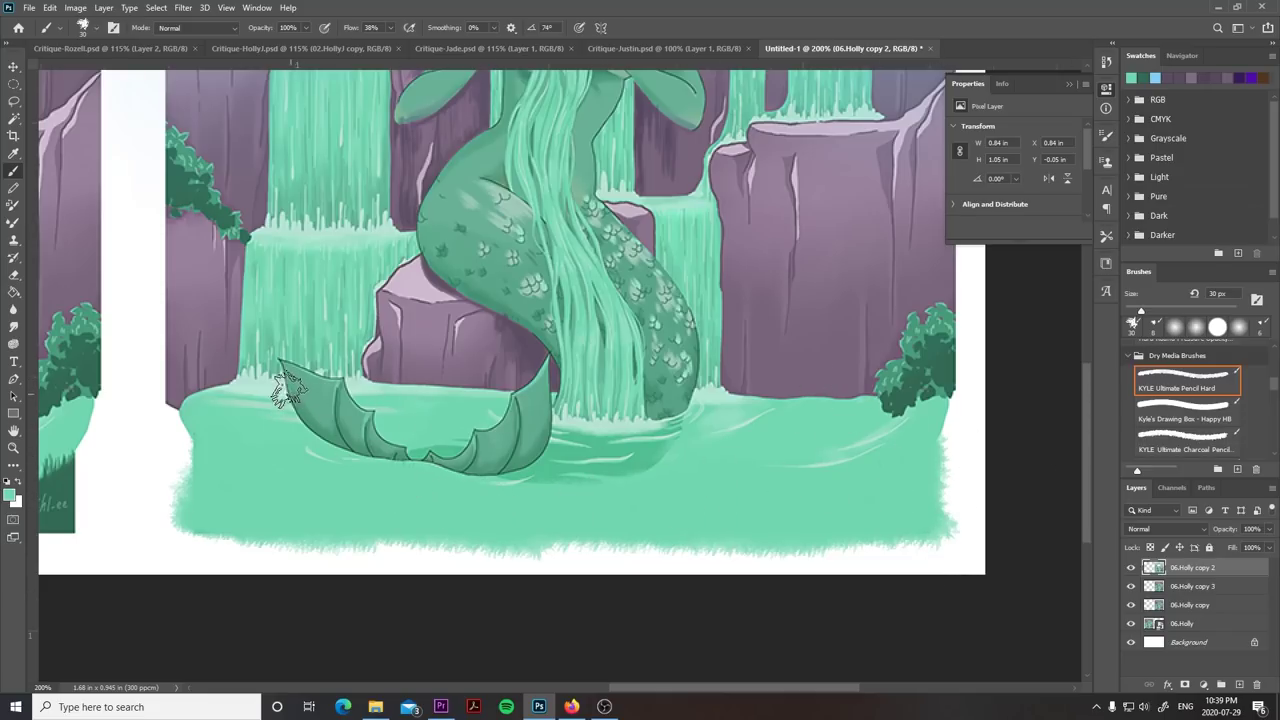
- Paint pale green ripple highlights in the water around the mermaid's tail fin with a 7 px brush and a sampled highlight colour
key("alt")
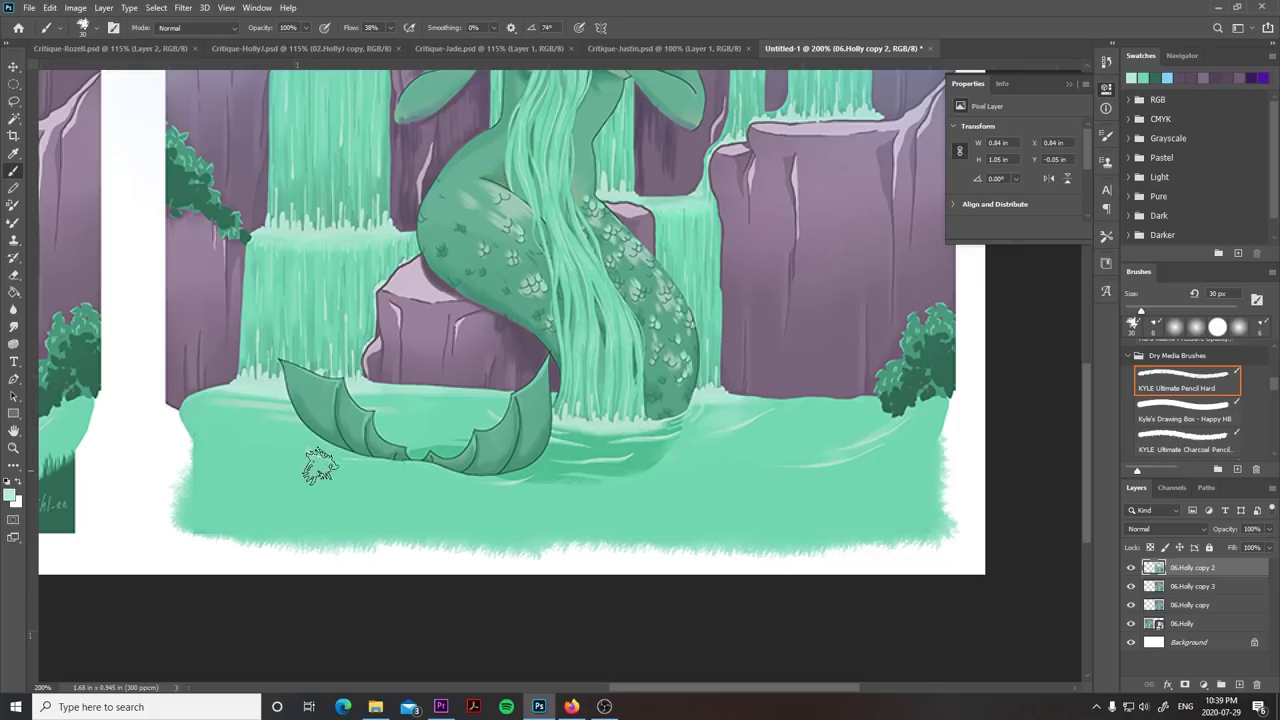
key("bracketleft")
key("bracketleft")
key("bracketleft")
key("bracketleft")
key("bracketleft")
key("bracketleft")
key("bracketleft")
key("bracketright")
mouse_move(310, 445)
left_mouse_down()
mouse_move(361, 470)
mouse_move(318, 449)
mouse_move(407, 468)
mouse_move(452, 497)
mouse_move(414, 475)
mouse_move(485, 485)
mouse_move(541, 470)
left_mouse_up()
mouse_move(430, 492)
left_mouse_down()
mouse_move(500, 512)
mouse_move(440, 494)
mouse_move(545, 484)
mouse_move(538, 494)
left_mouse_up()
left_click_drag(312, 434, 300, 472)
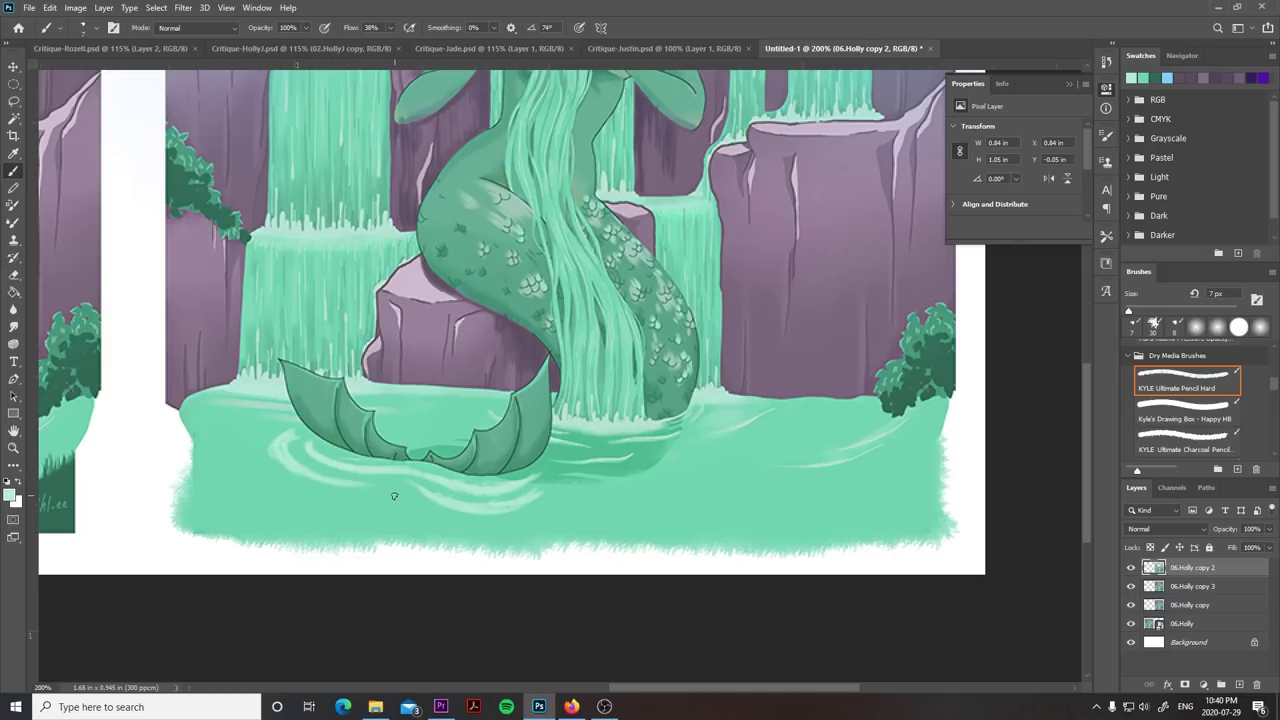
- Extend the ripples below the tail fin and add pale water highlights along the rock bases and inside the fin's curve
mouse_move(398, 496)
left_mouse_down()
mouse_move(434, 520)
mouse_move(352, 496)
left_mouse_up()
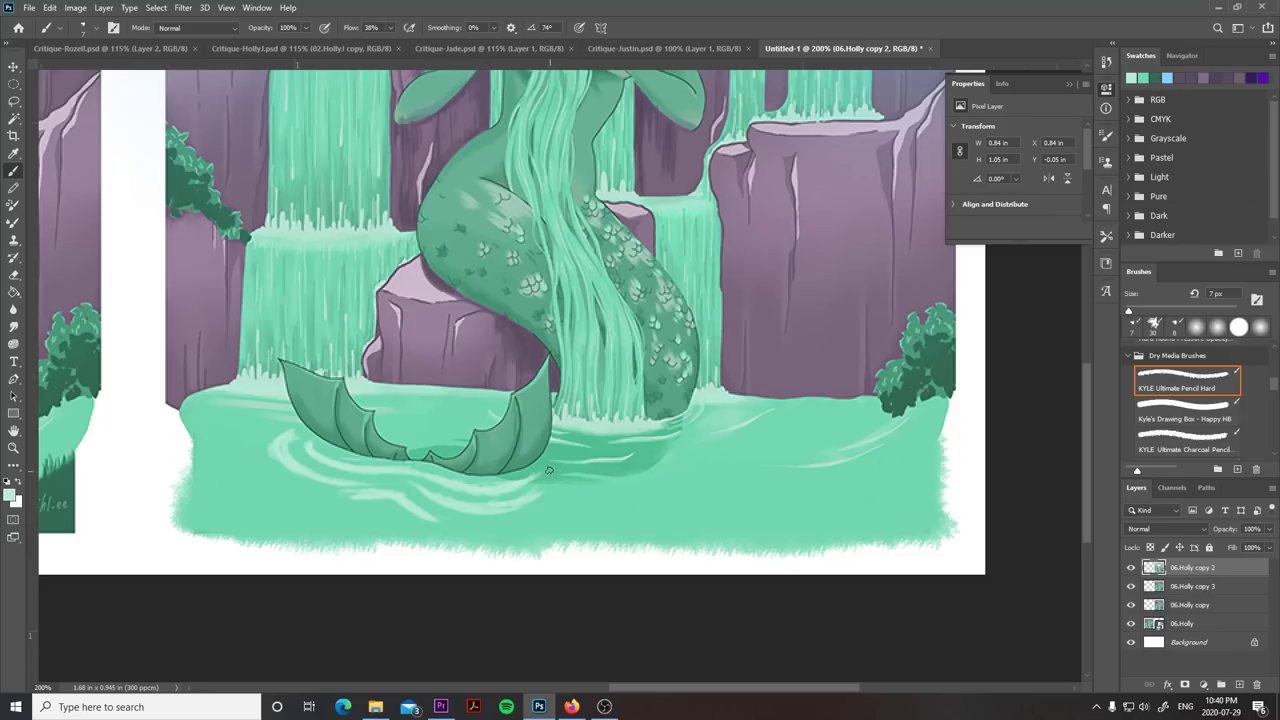
left_click_drag(560, 466, 547, 495)
left_click_drag(465, 527, 432, 514)
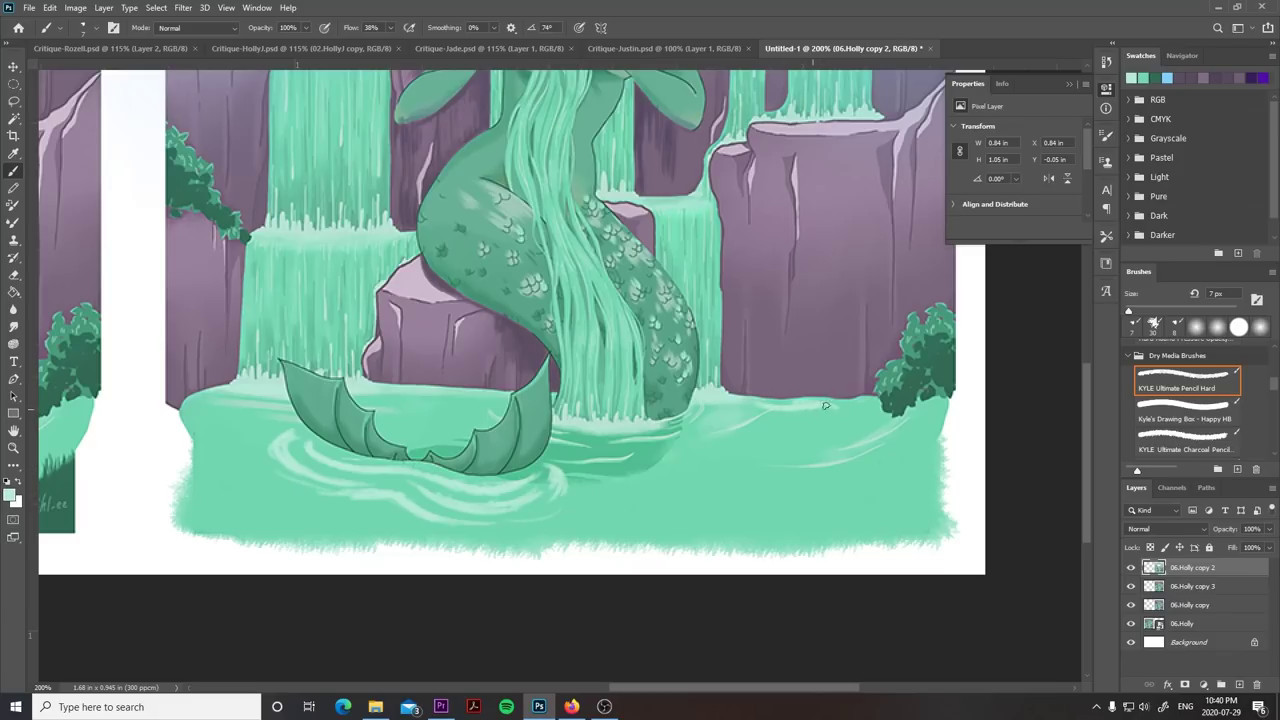
mouse_move(765, 387)
left_mouse_down()
mouse_move(838, 409)
mouse_move(818, 422)
mouse_move(847, 418)
mouse_move(886, 449)
left_mouse_up()
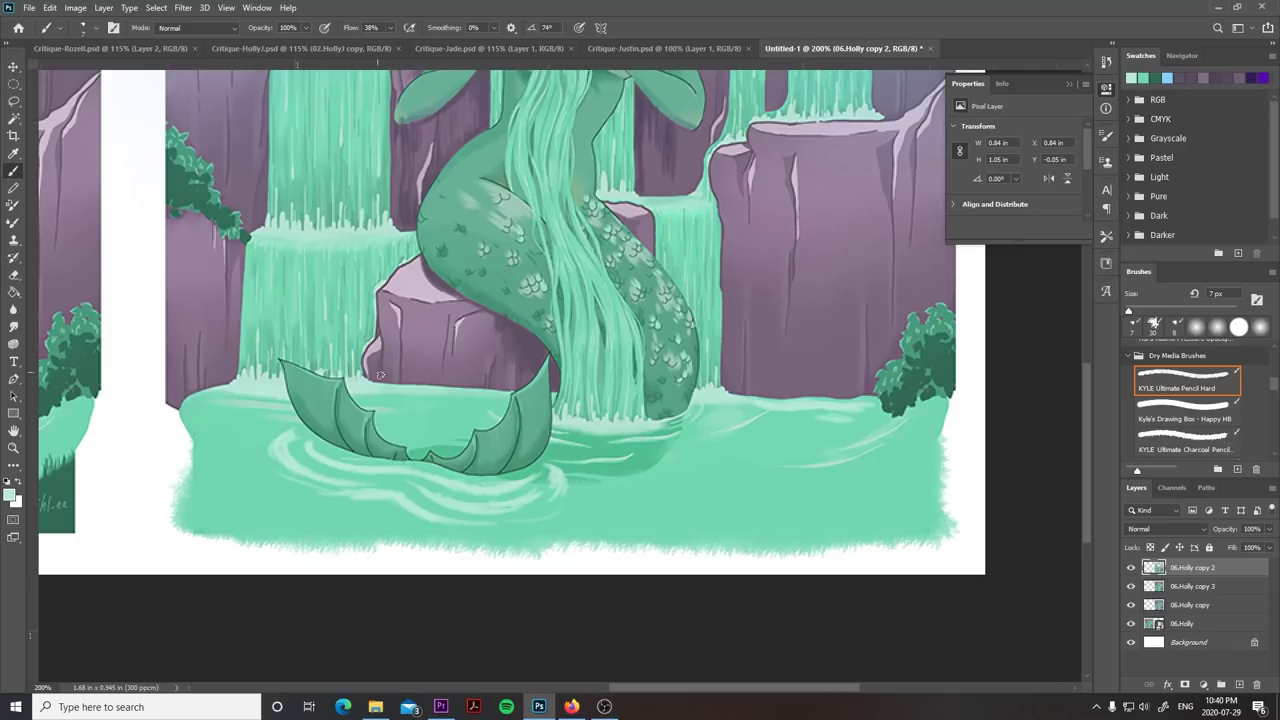
mouse_move(481, 393)
left_mouse_down()
mouse_move(390, 392)
mouse_move(479, 407)
left_mouse_up()
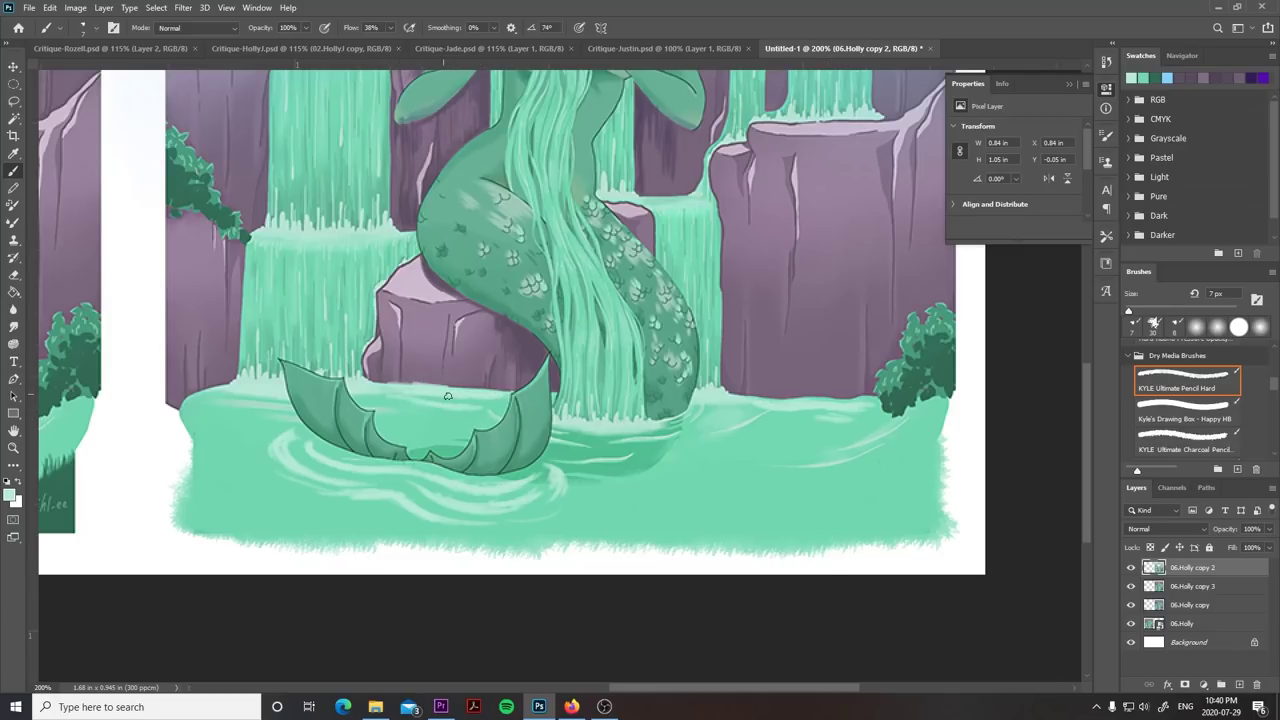
left_click_drag(382, 424, 455, 440)
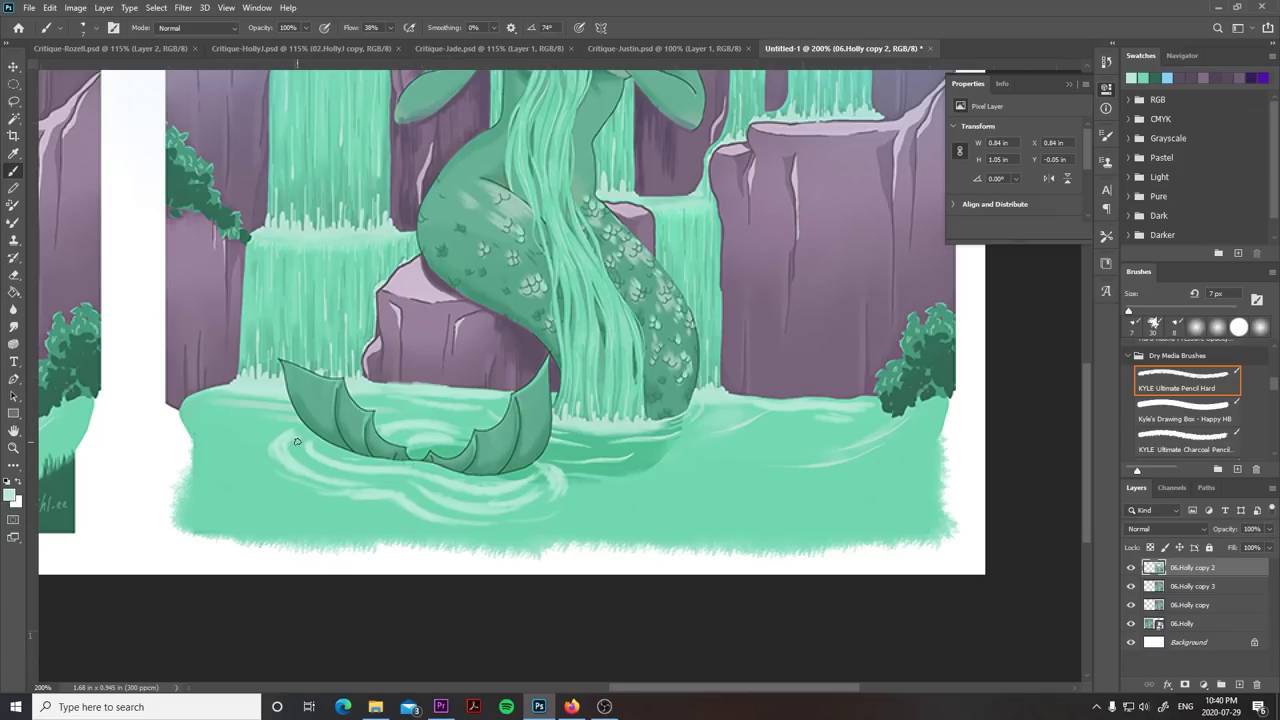
left_click_drag(284, 436, 262, 450)
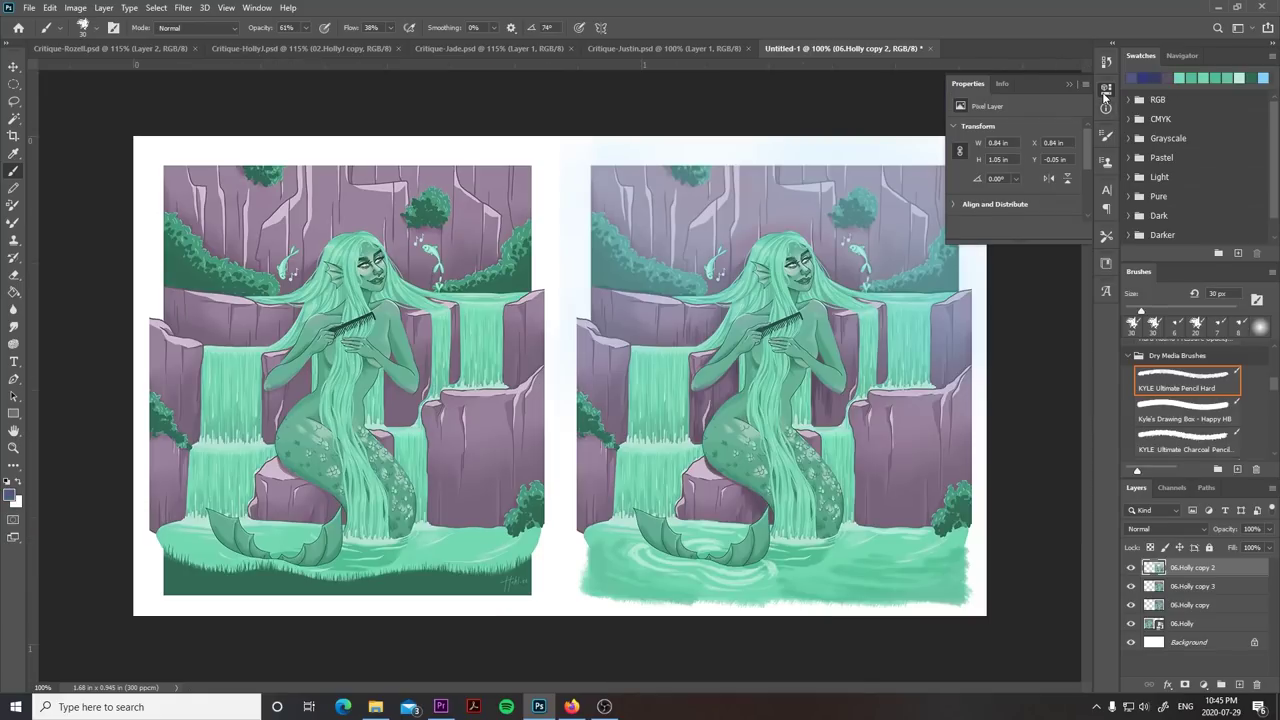
- Collapse the layer properties and paint pale highlights with a 6 px brush along the upper arm and forearm beside the right-hand waterfall
left_click(1106, 90)
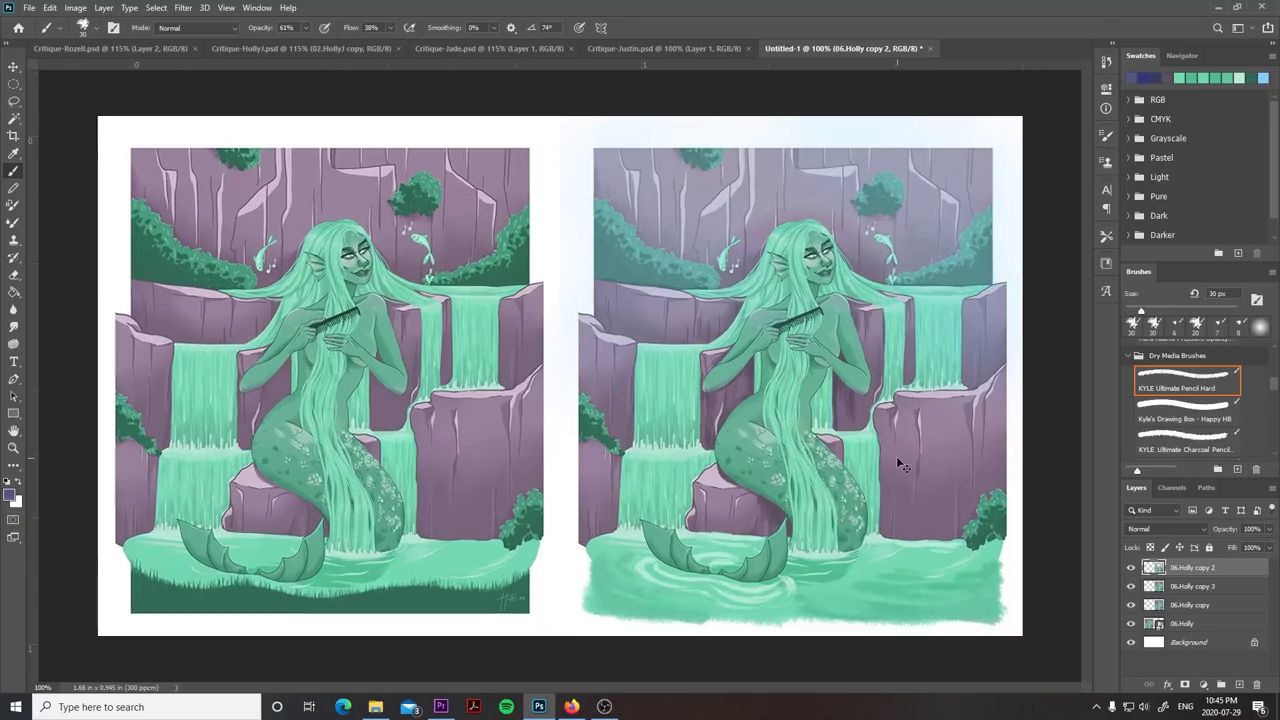
key("ctrl+plus")
left_click_drag(960, 428, 563, 408)
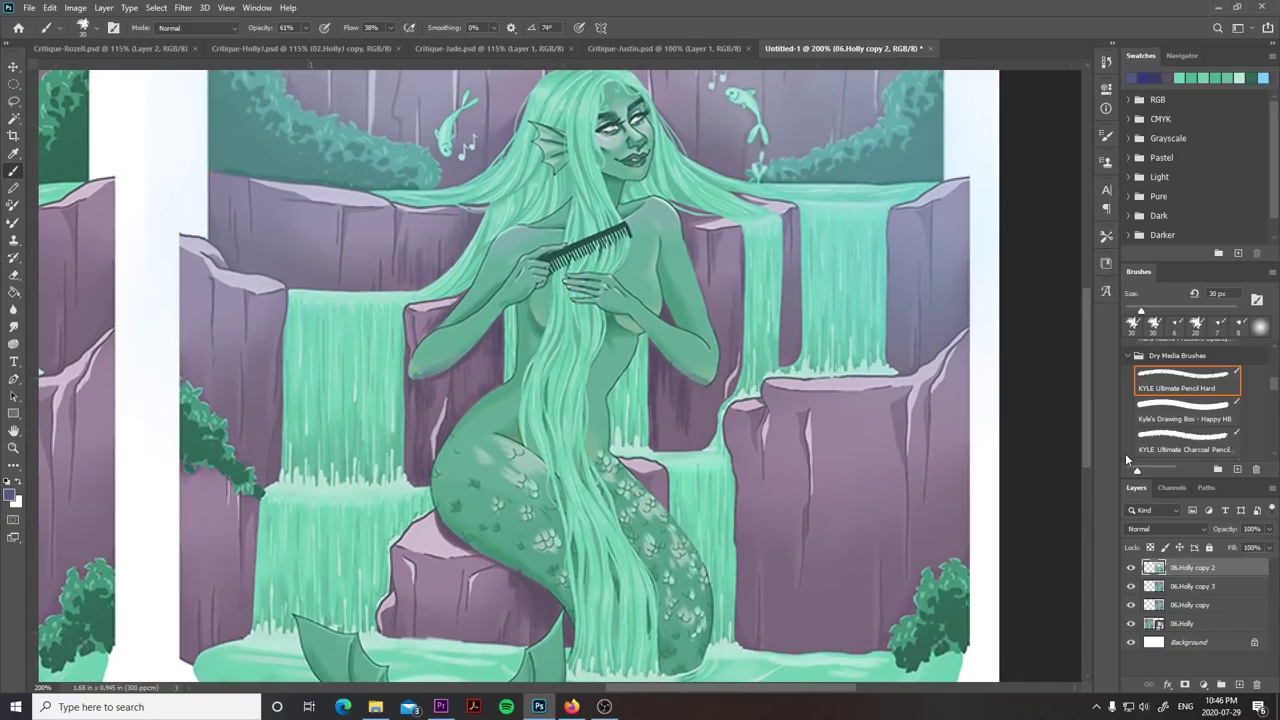
key("ctrl+plus")
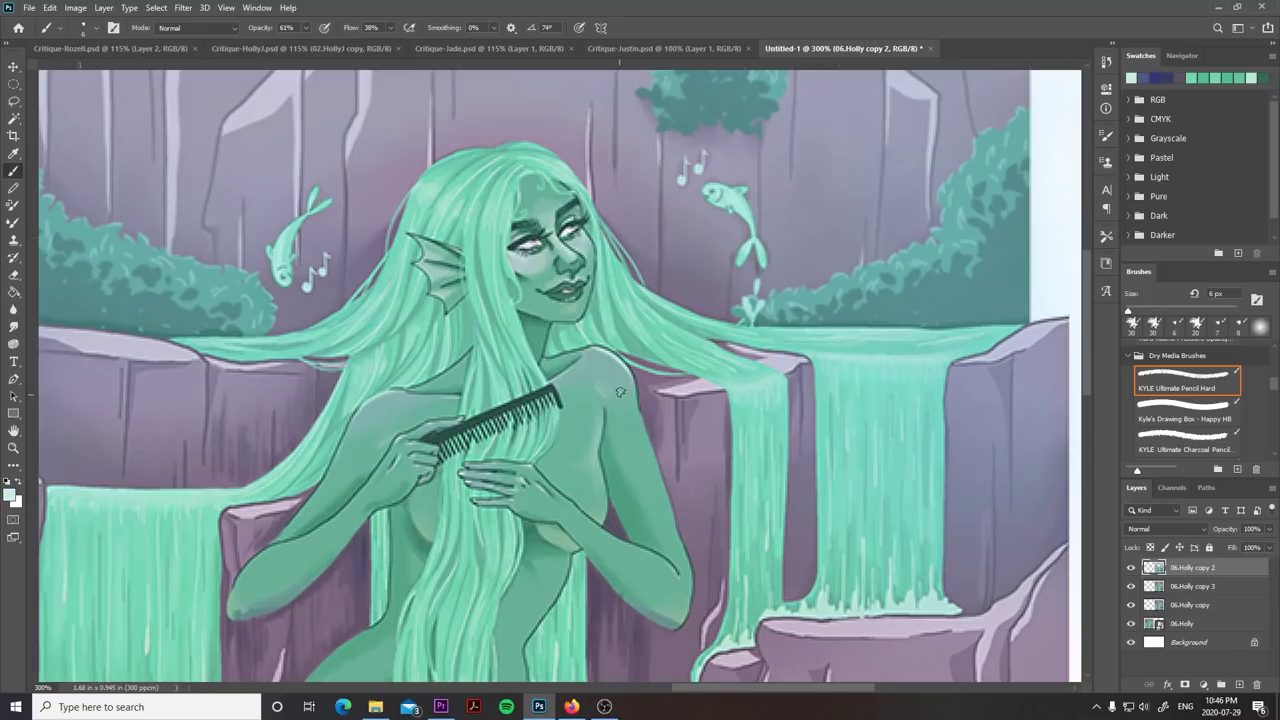
key("bracketleft")
key("bracketleft")
key("bracketleft")
key("bracketleft")
key("bracketleft")
key("bracketleft")
left_click_drag(627, 378, 674, 536)
left_click_drag(615, 363, 686, 575)
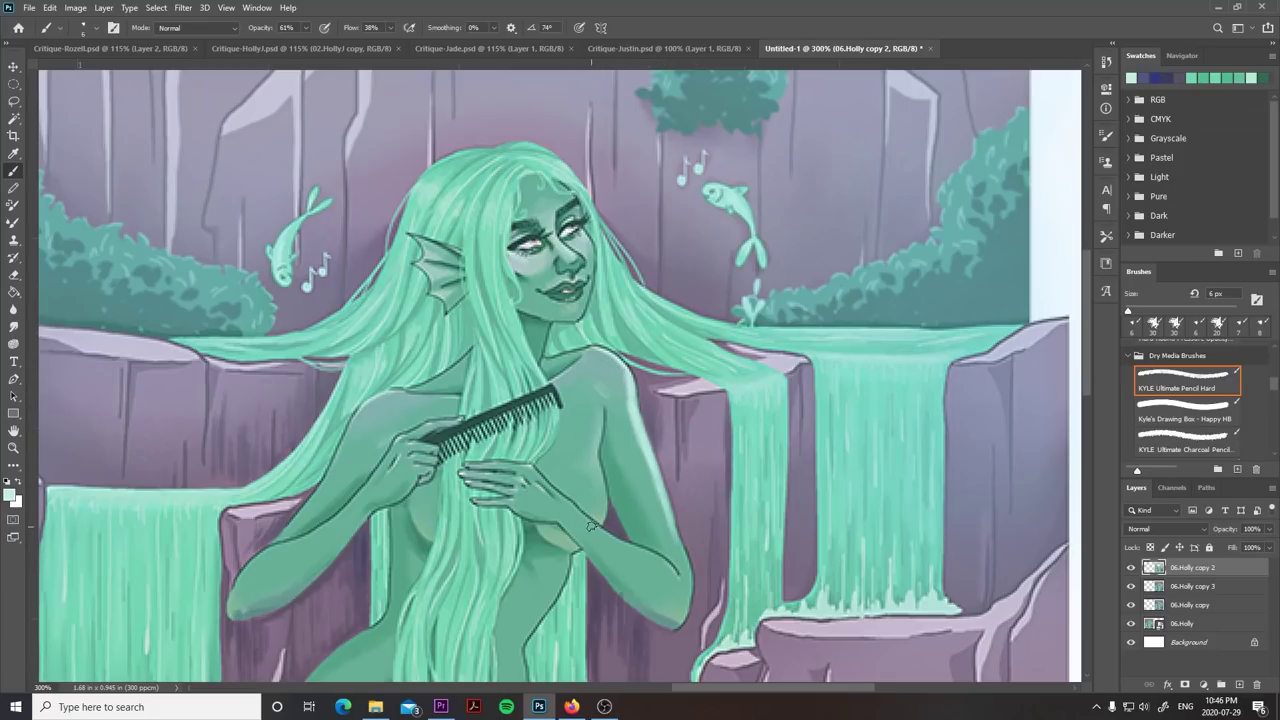
left_click_drag(592, 528, 676, 575)
left_click_drag(662, 494, 660, 528)
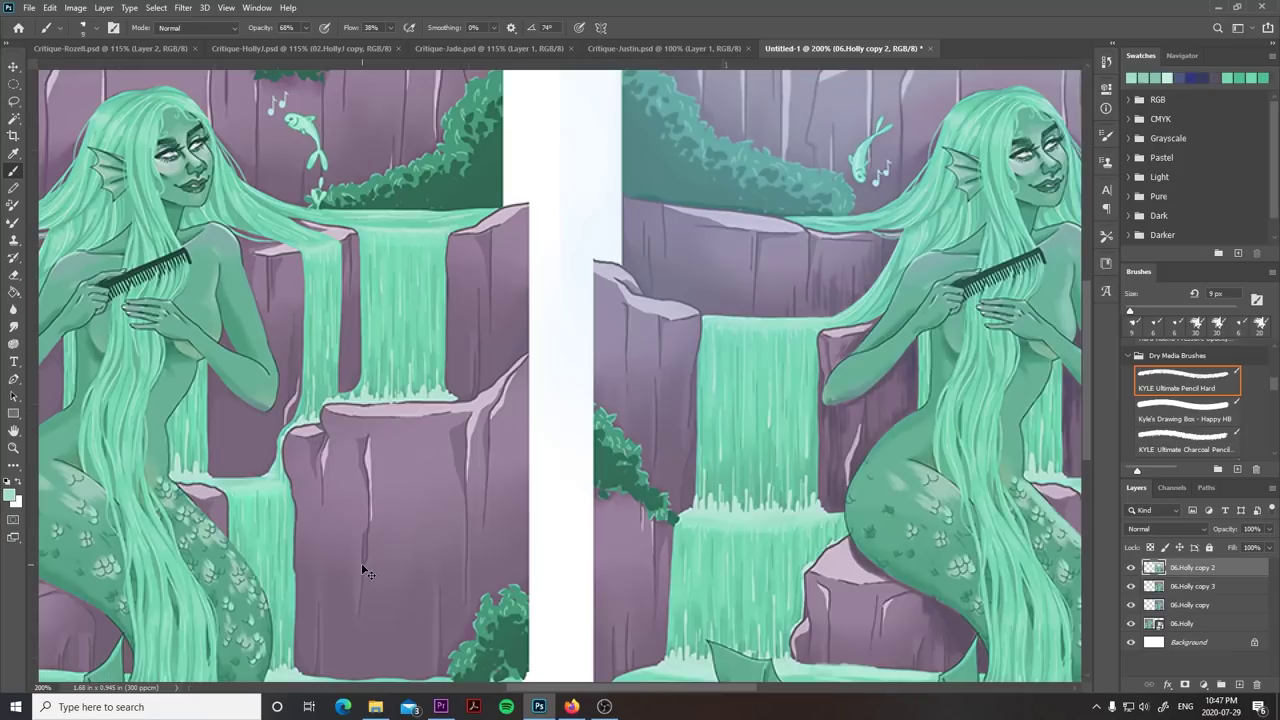
- Lower the brush opacity to 40% and dab sampled green shading where the hair meets the mermaid's comb-holding arm
key("ctrl+plus")
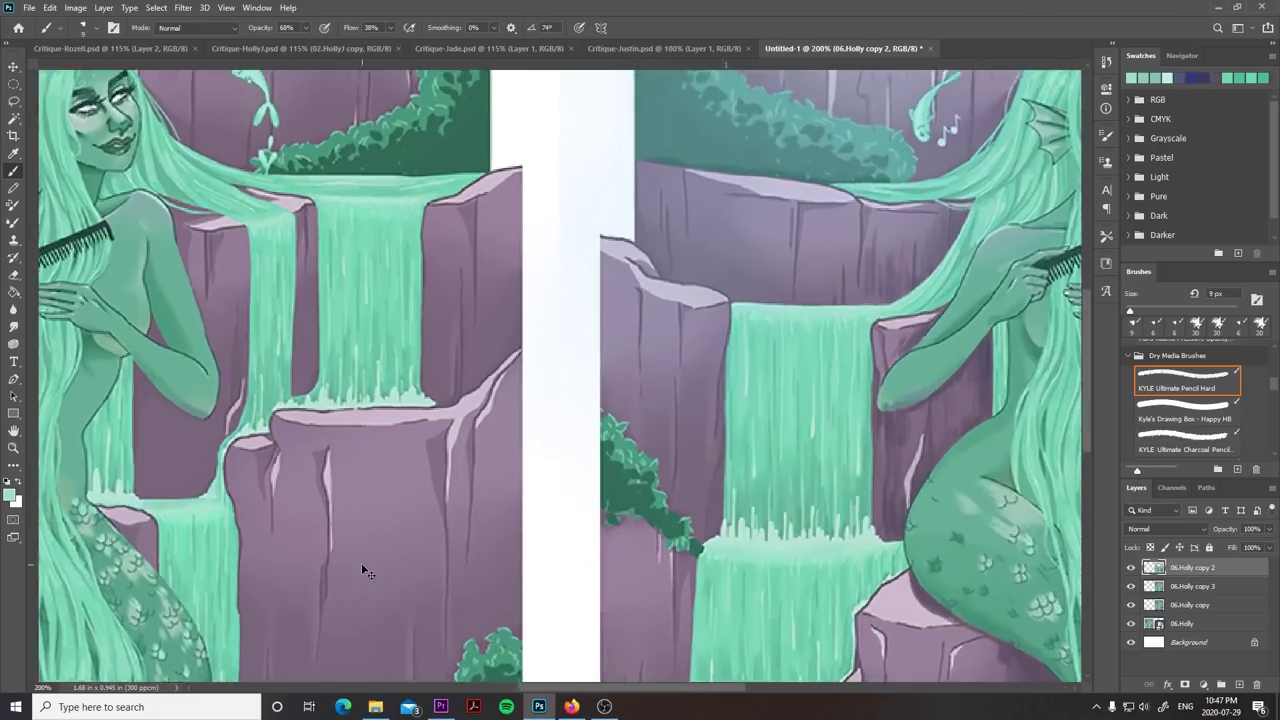
left_click_drag(362, 565, 312, 579)
left_click_drag(760, 330, 360, 440)
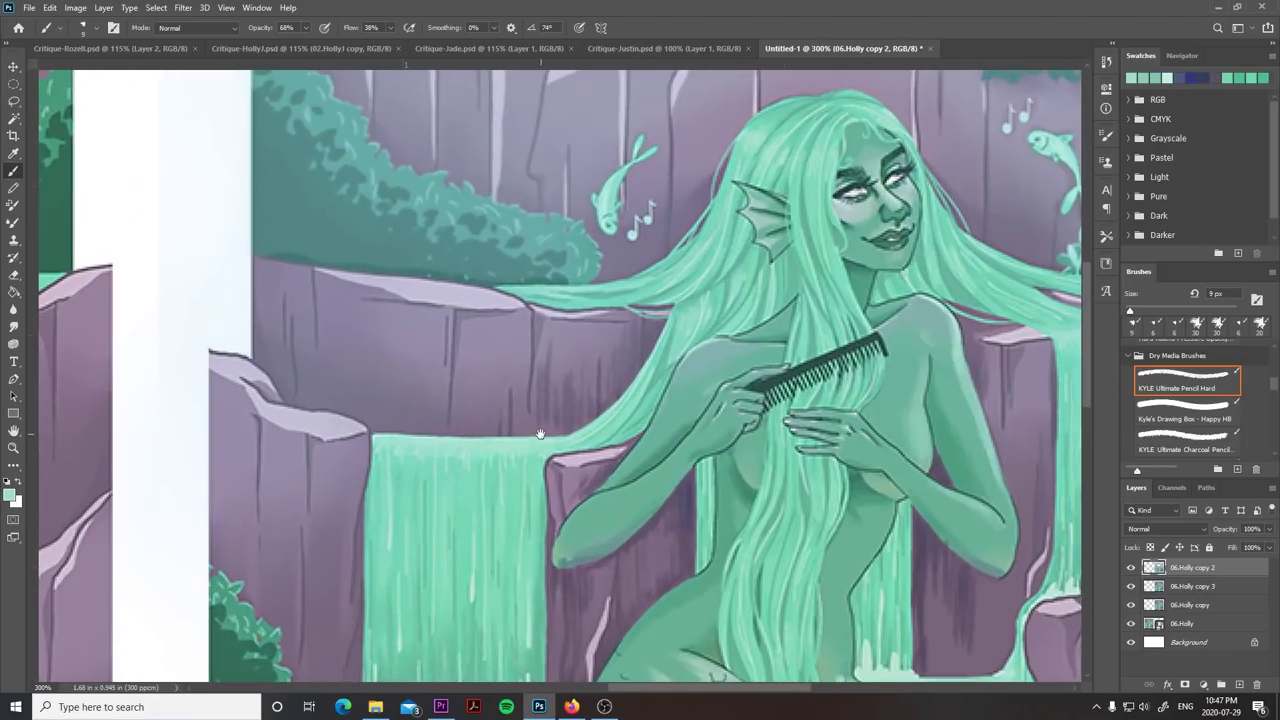
left_click_drag(610, 430, 500, 407)
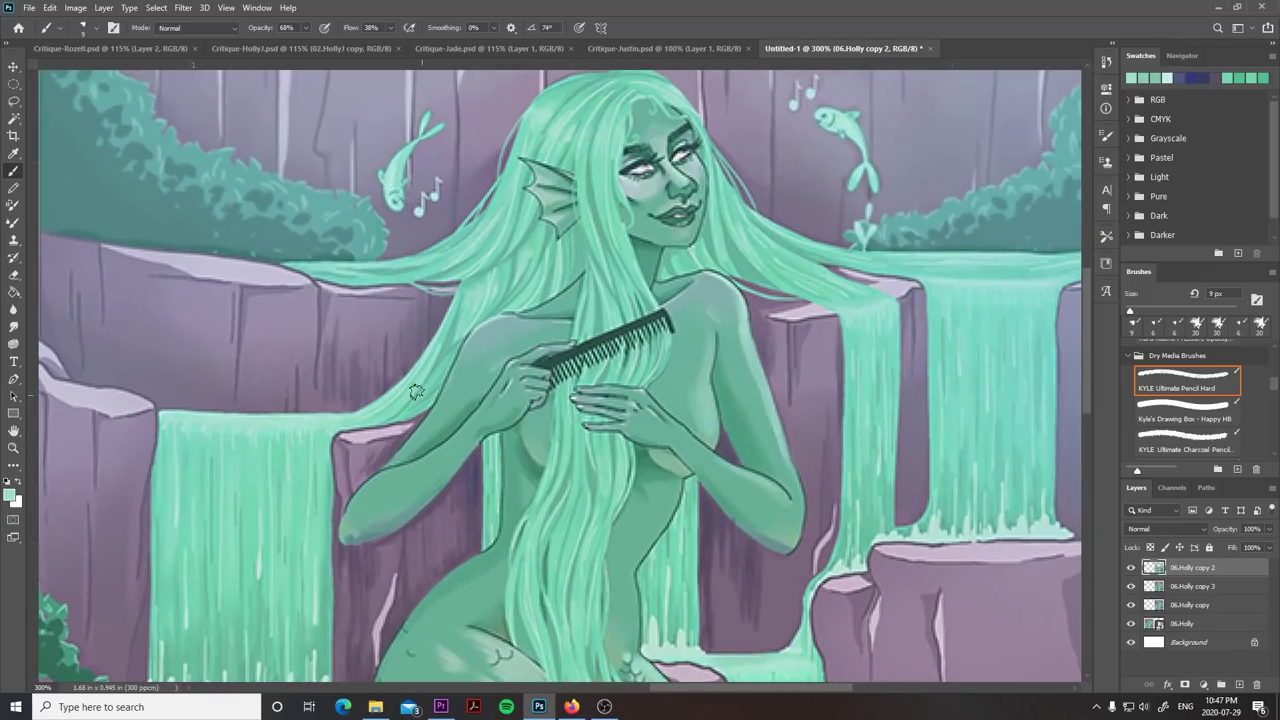
key("alt")
left_click(540, 462, "alt")
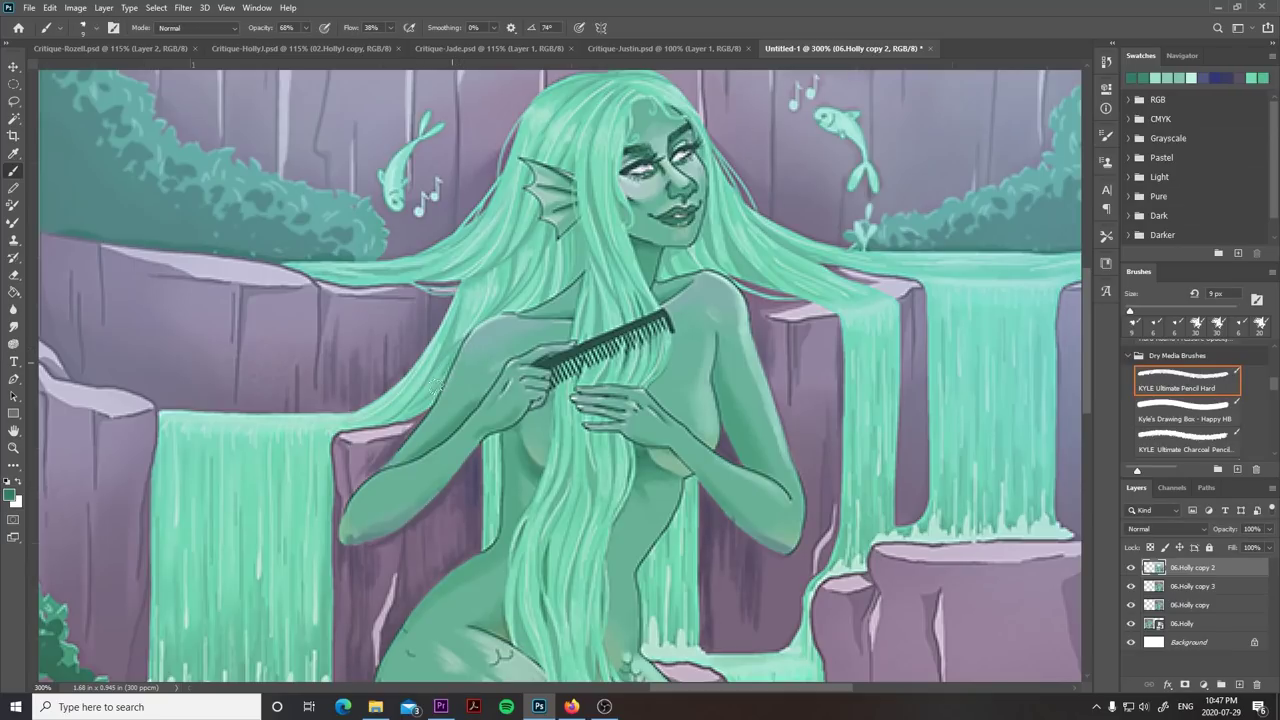
key("5")
key("4")
left_click(305, 27)
left_click(416, 406)
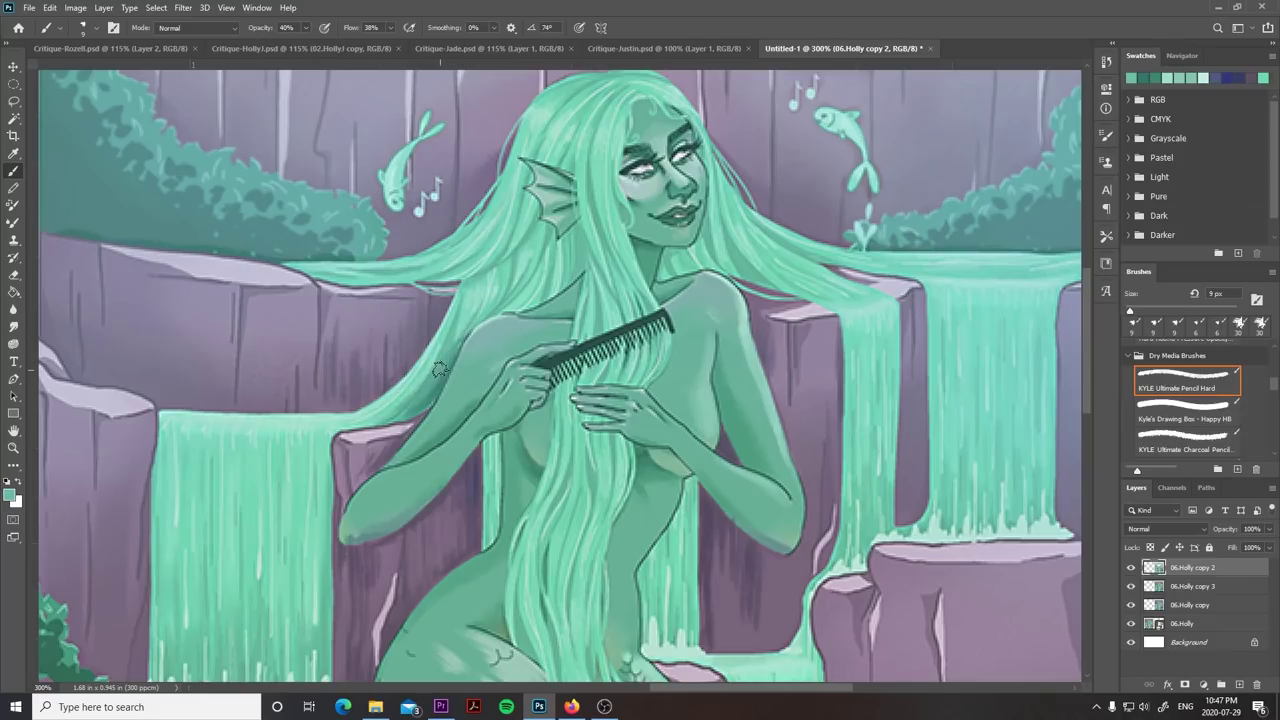
left_click(443, 380, "alt")
left_click(444, 385)
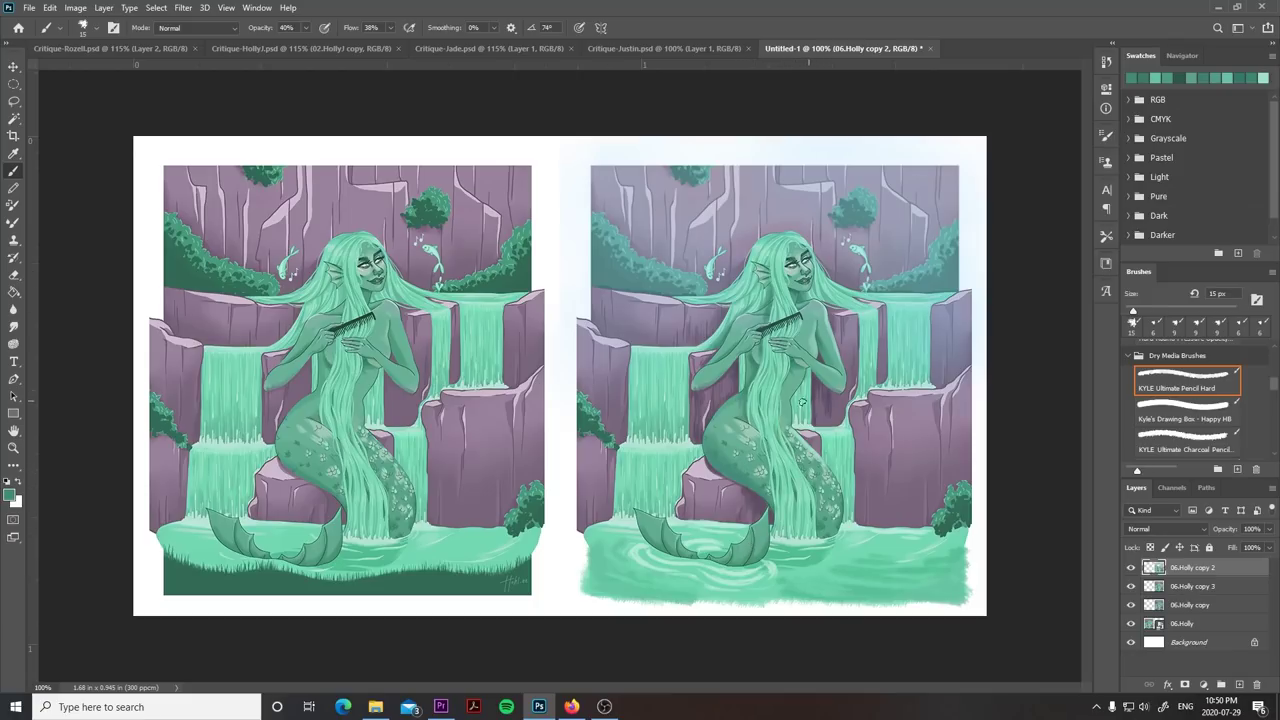
- Shift the hue of the 06.Holly copy 2 layer by +10 with a Hue/Saturation adjustment
left_click(83, 11)
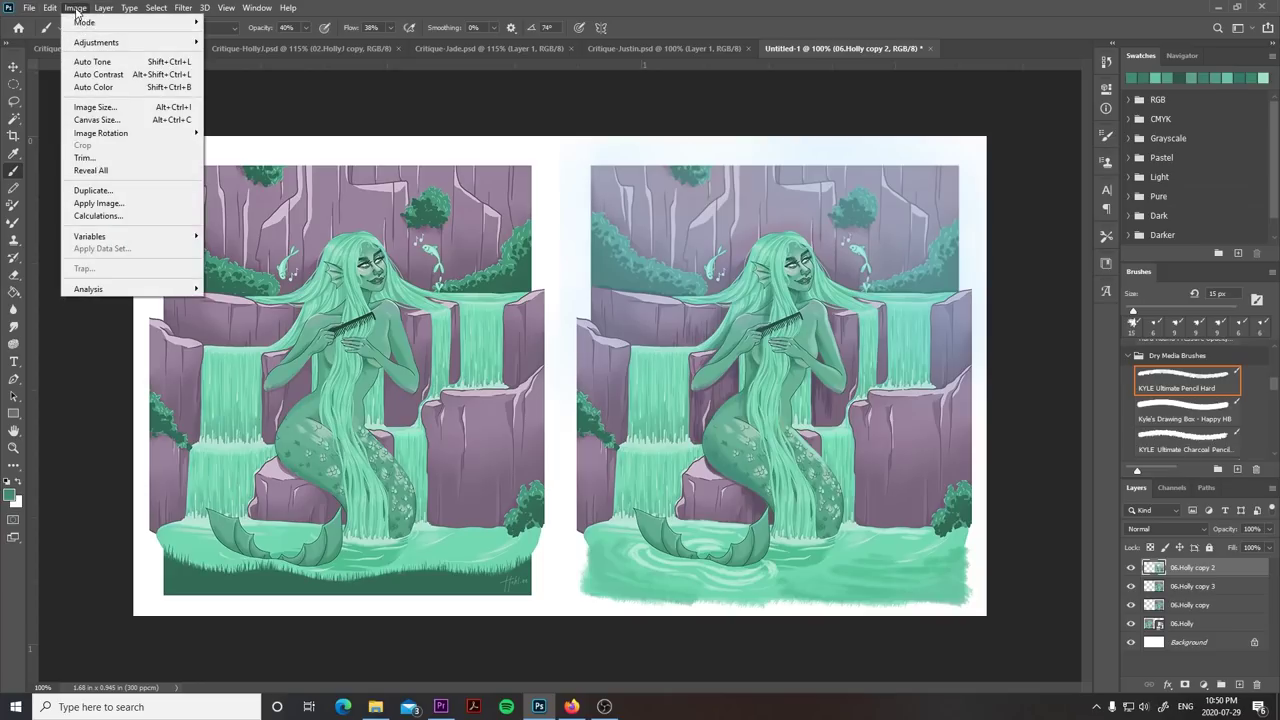
mouse_move(128, 48)
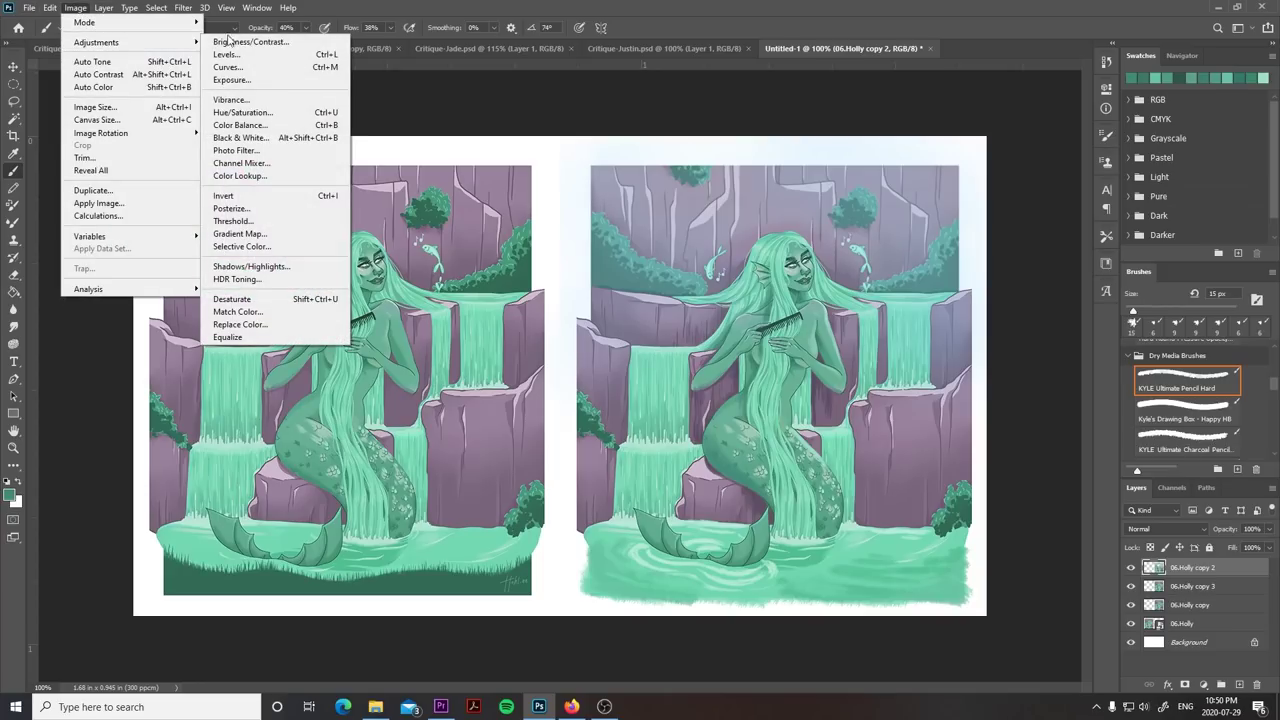
left_click(242, 112)
left_click_drag(351, 122, 360, 125)
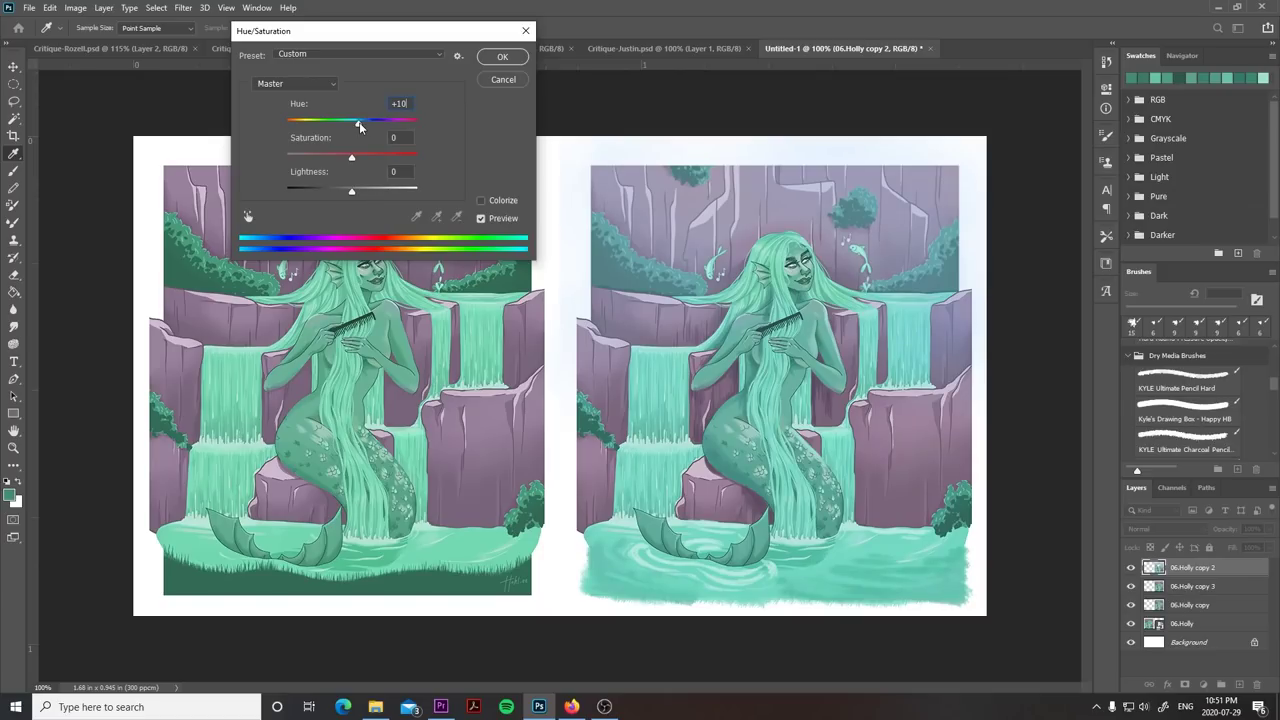
left_click_drag(360, 125, 352, 158)
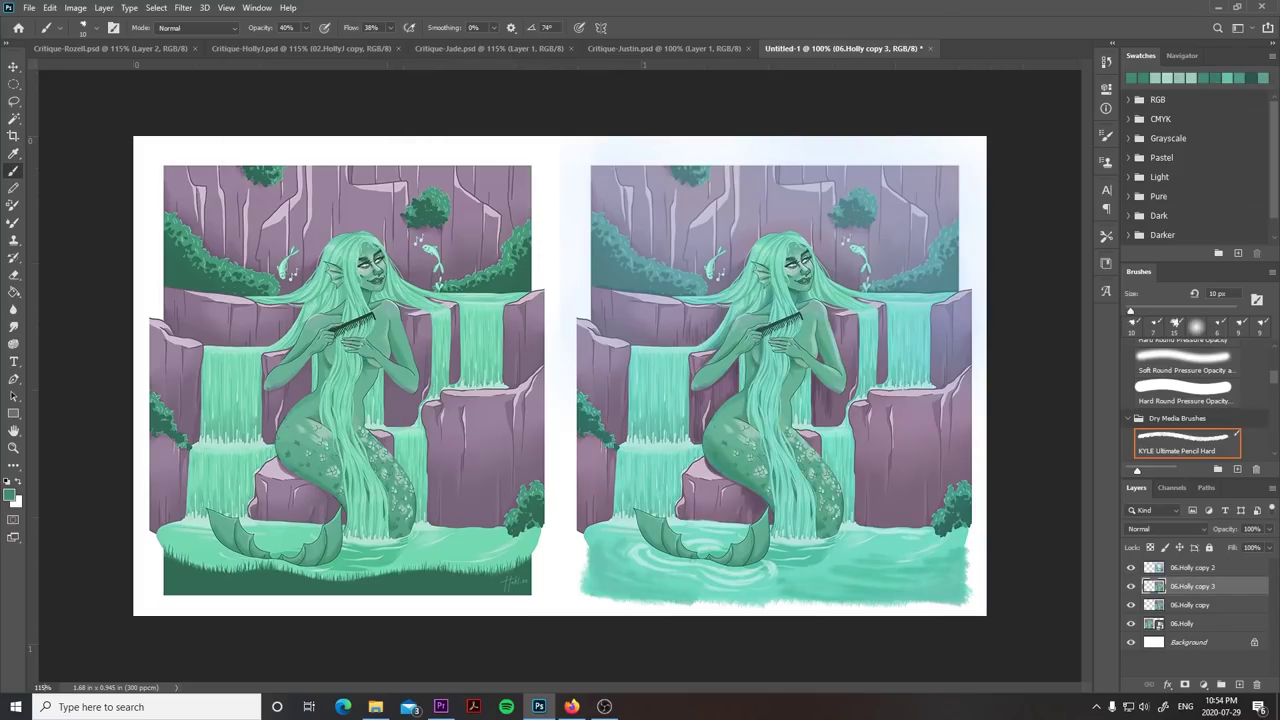
key("ctrl+plus")
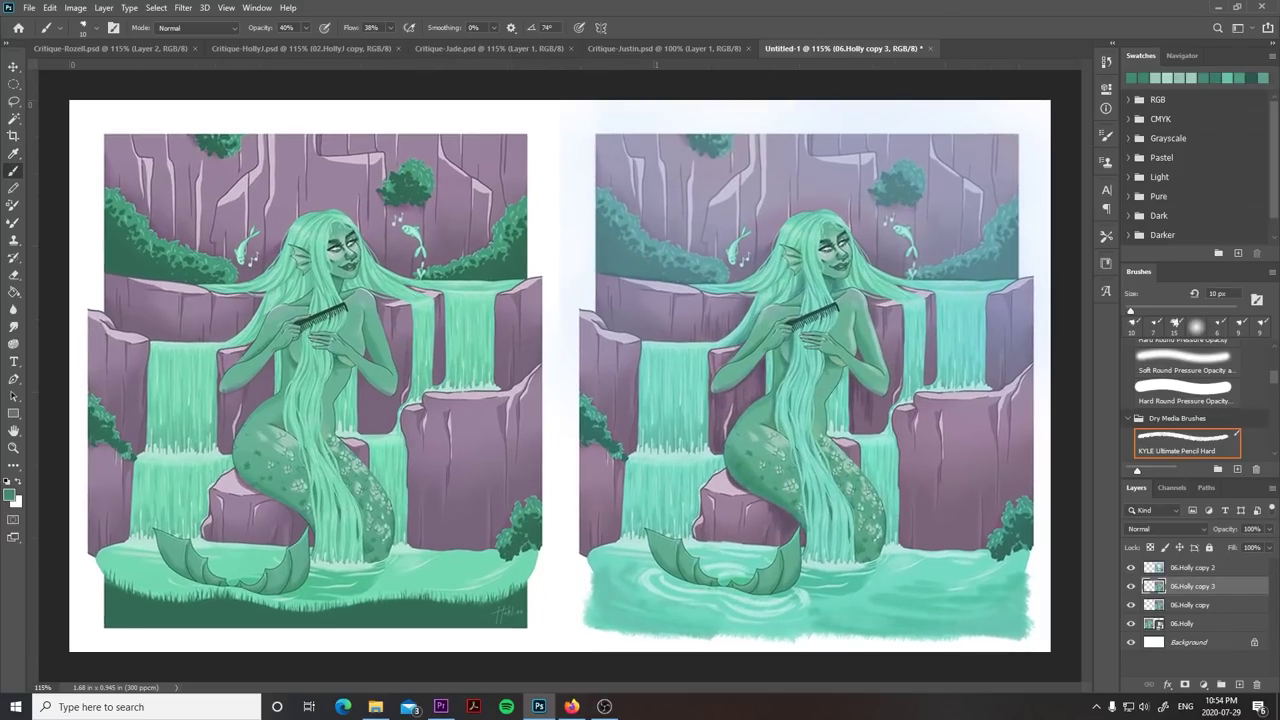